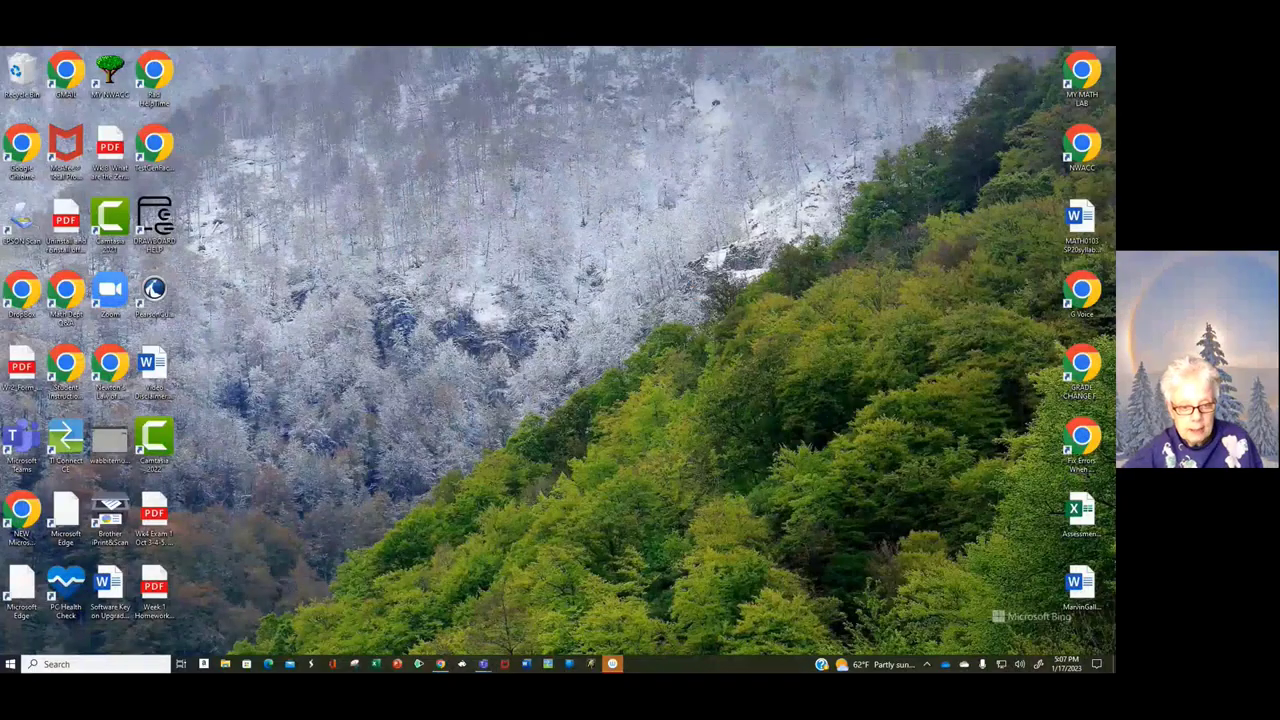
From the Canvas dashboard, open the CA-SAT-8:00 AM-21699-44 College Algebra course
{"action": "left_click", "coordinate": [441, 664]}
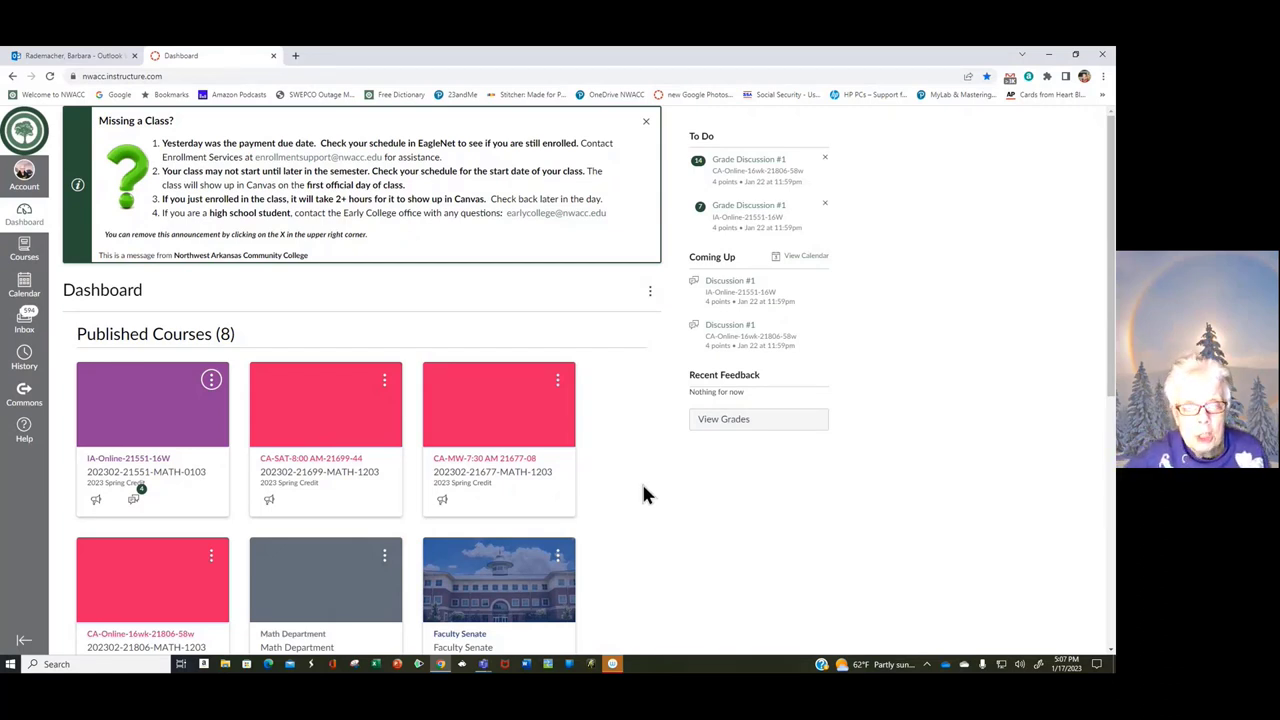
{"action": "scroll", "coordinate": [634, 487], "scroll_direction": "down", "scroll_amount": 2}
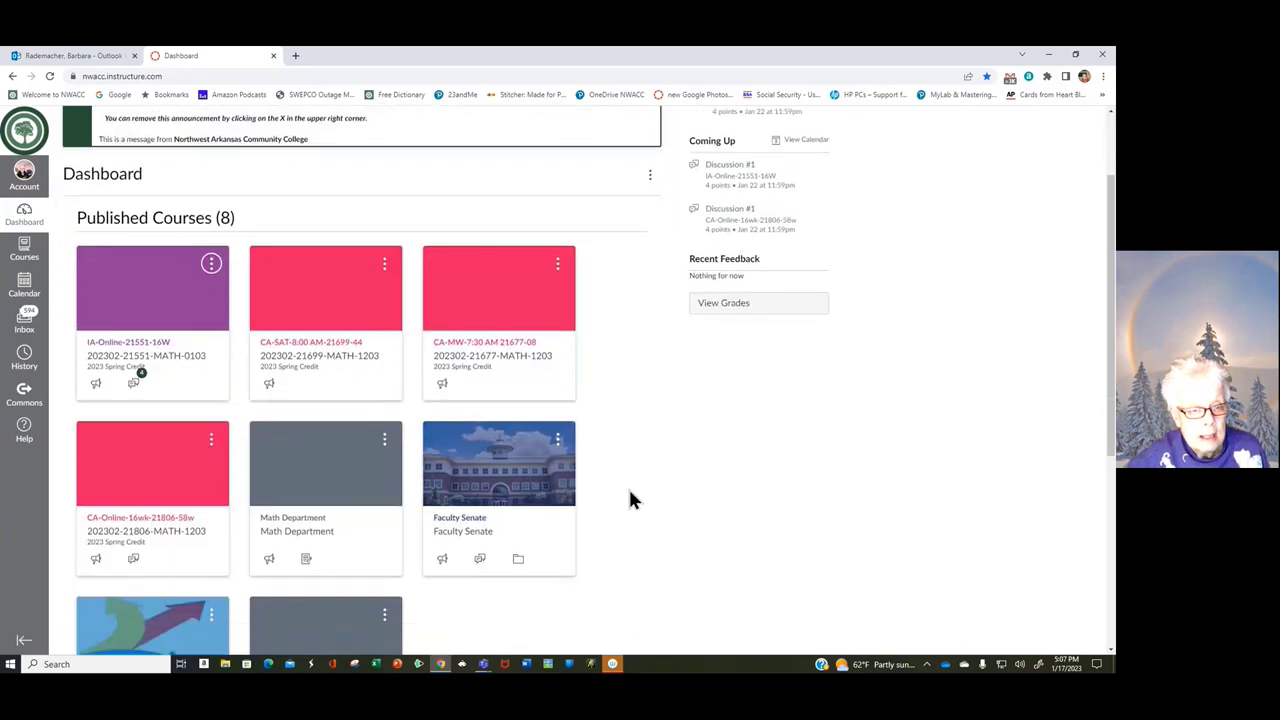
{"action": "scroll", "coordinate": [628, 500], "scroll_direction": "up", "scroll_amount": 1}
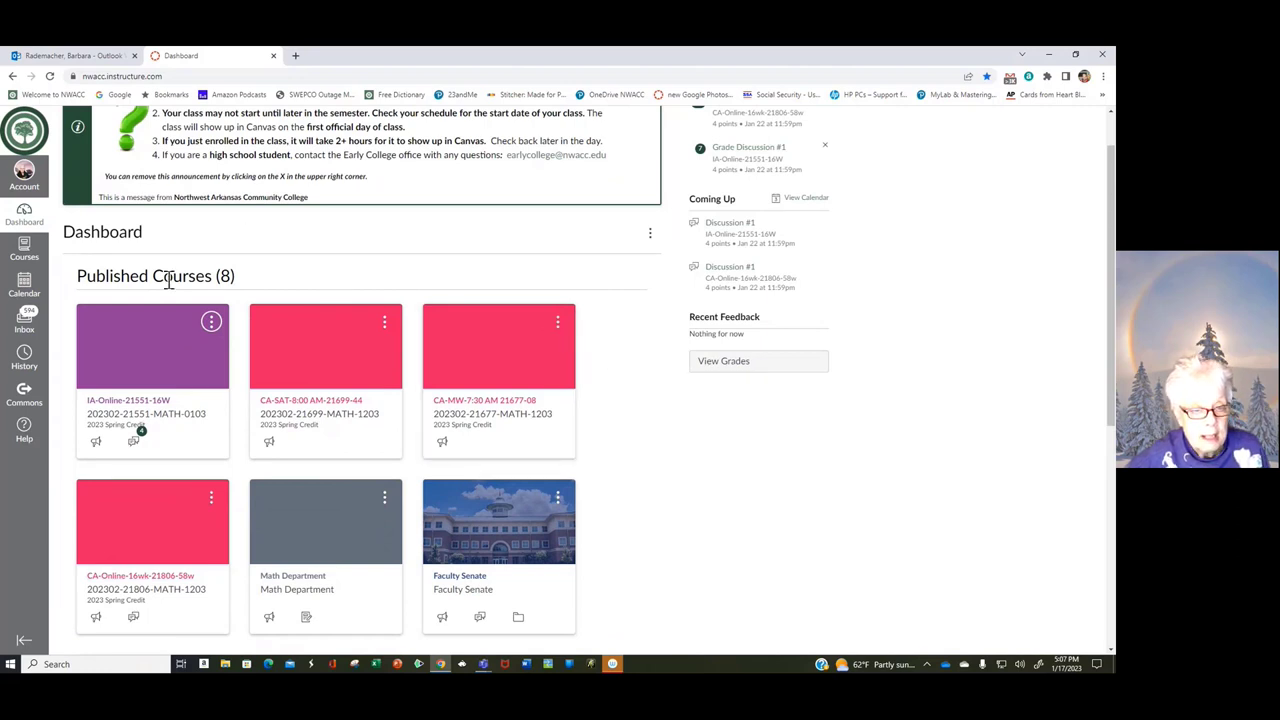
{"action": "left_click", "coordinate": [316, 410]}
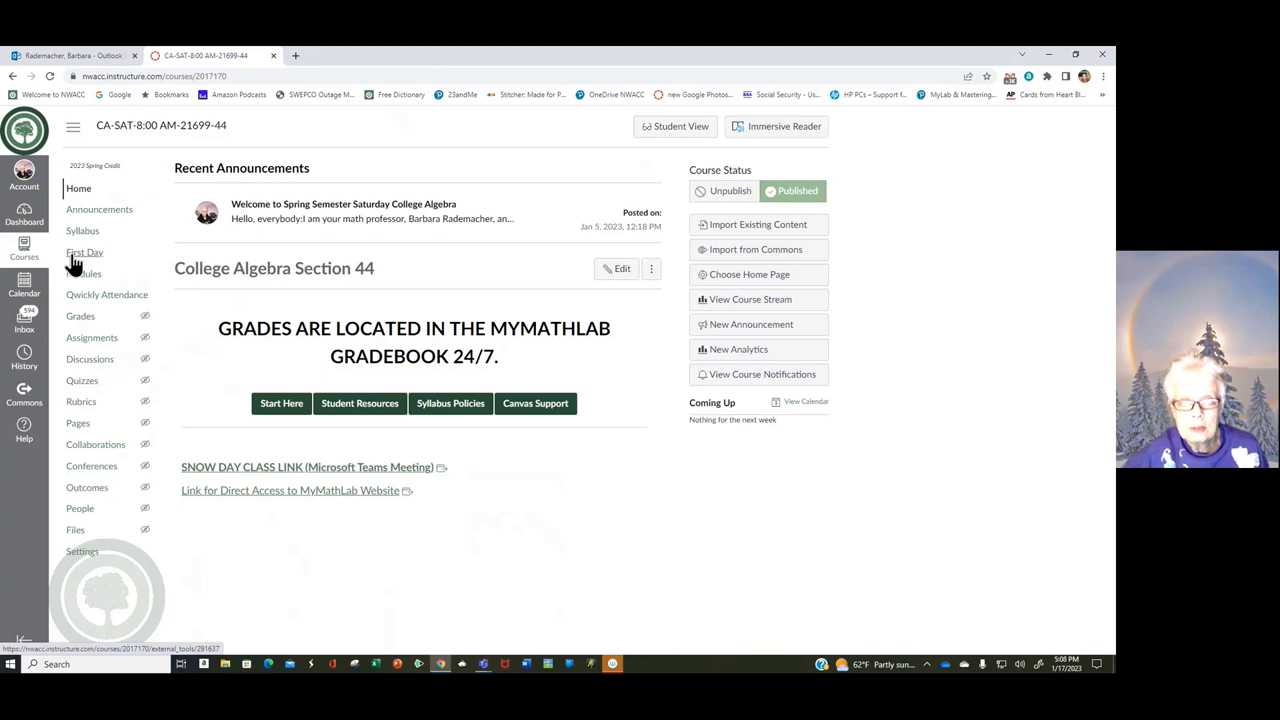
Go to the First Day page and open the College Algebra Section 44 e-book with Read Now
{"action": "left_click", "coordinate": [73, 260]}
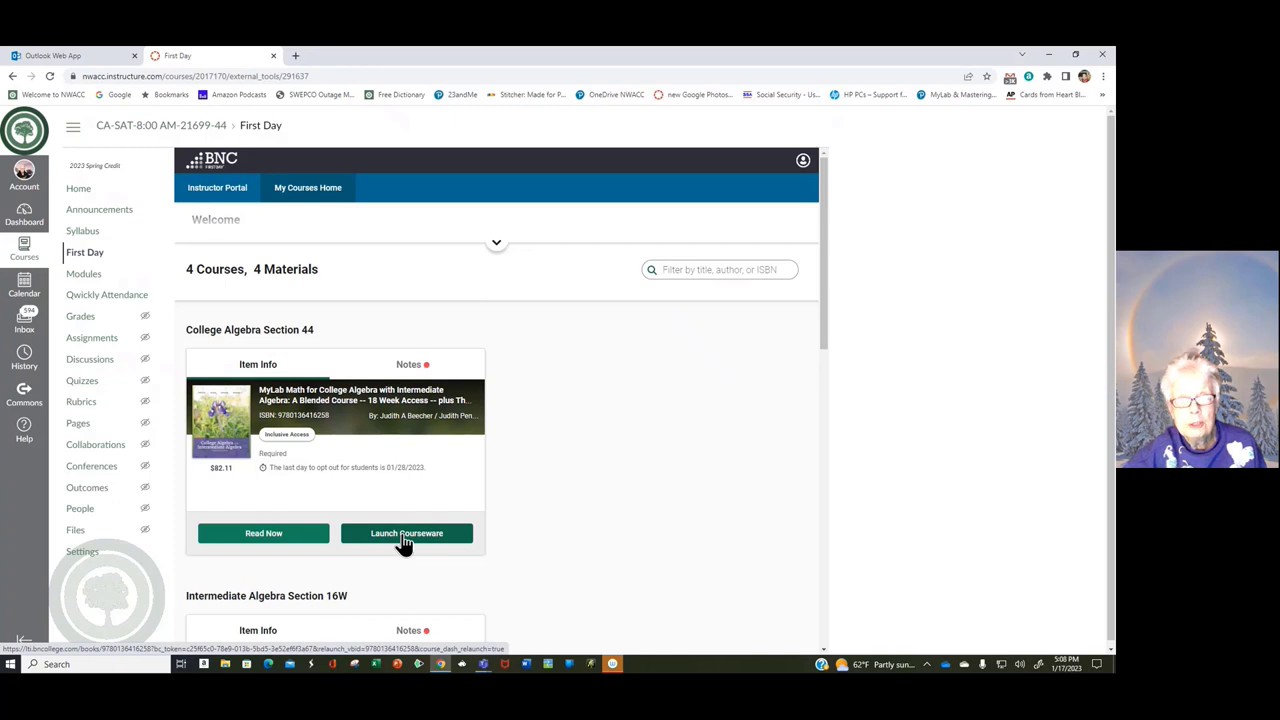
{"action": "left_click", "coordinate": [255, 537]}
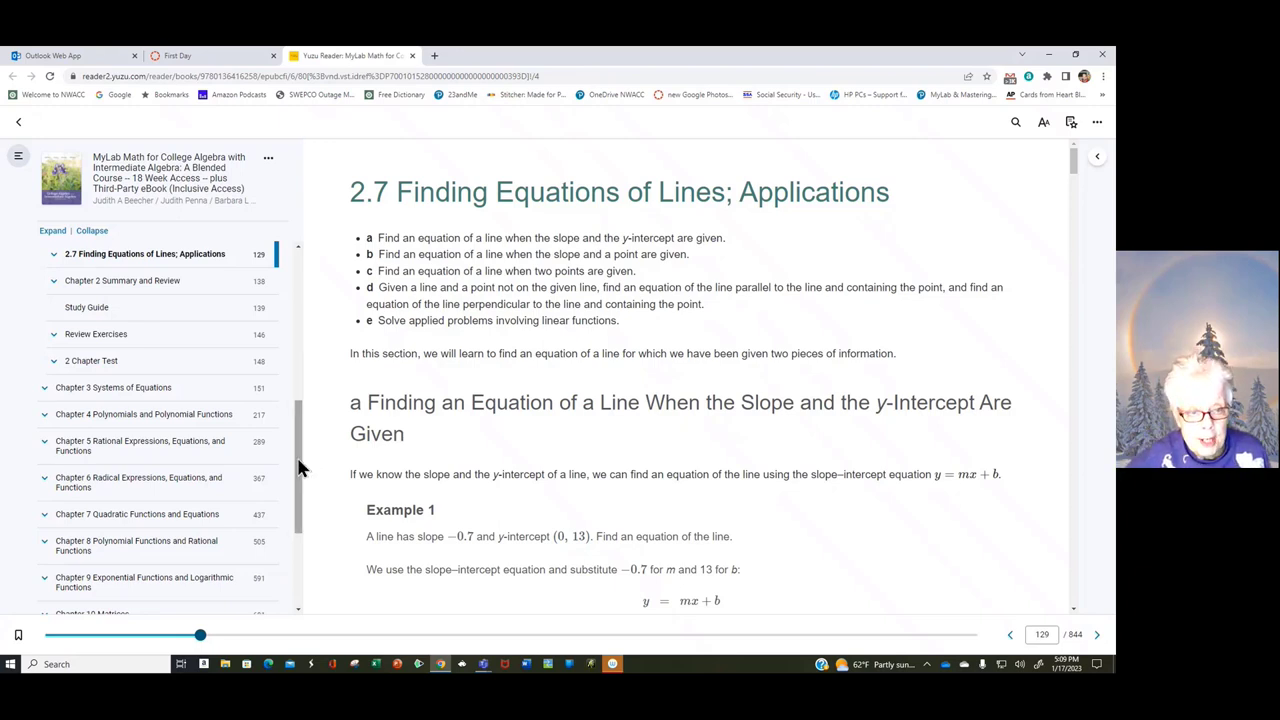
In the contents, navigate Chapter 1 > 1.1 Solving Equations > a Equations and Solutions
{"action": "left_click_drag", "start_coordinate": [303, 467], "coordinate": [310, 287]}
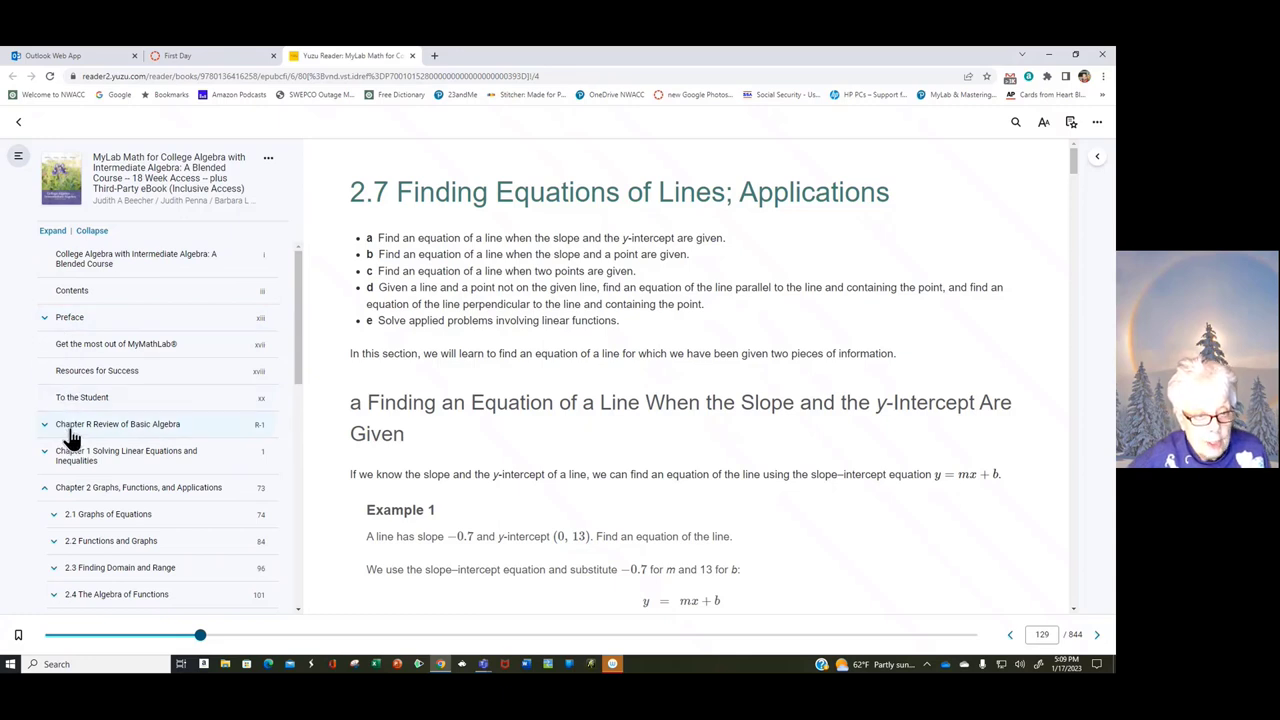
{"action": "scroll", "coordinate": [182, 365], "scroll_direction": "down", "scroll_amount": 1}
{"action": "scroll", "coordinate": [184, 367], "scroll_direction": "down", "scroll_amount": 1}
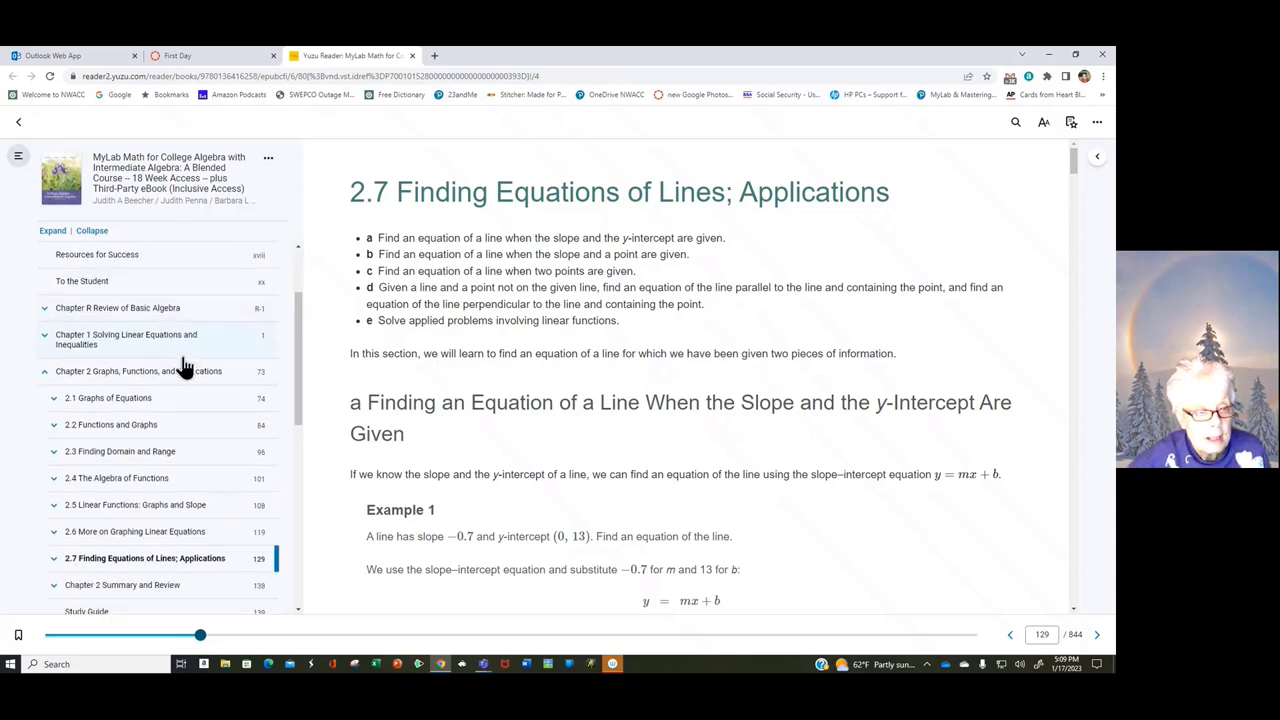
{"action": "scroll", "coordinate": [184, 367], "scroll_direction": "down", "scroll_amount": 1}
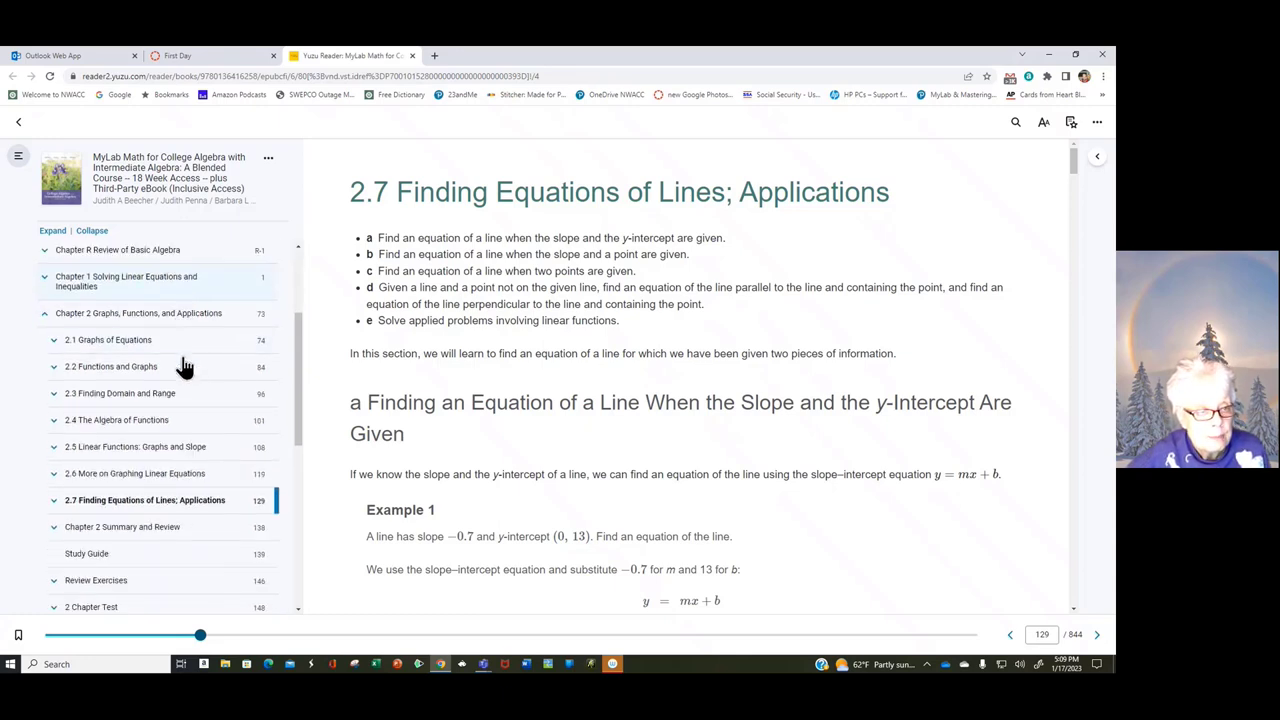
{"action": "left_click", "coordinate": [44, 279]}
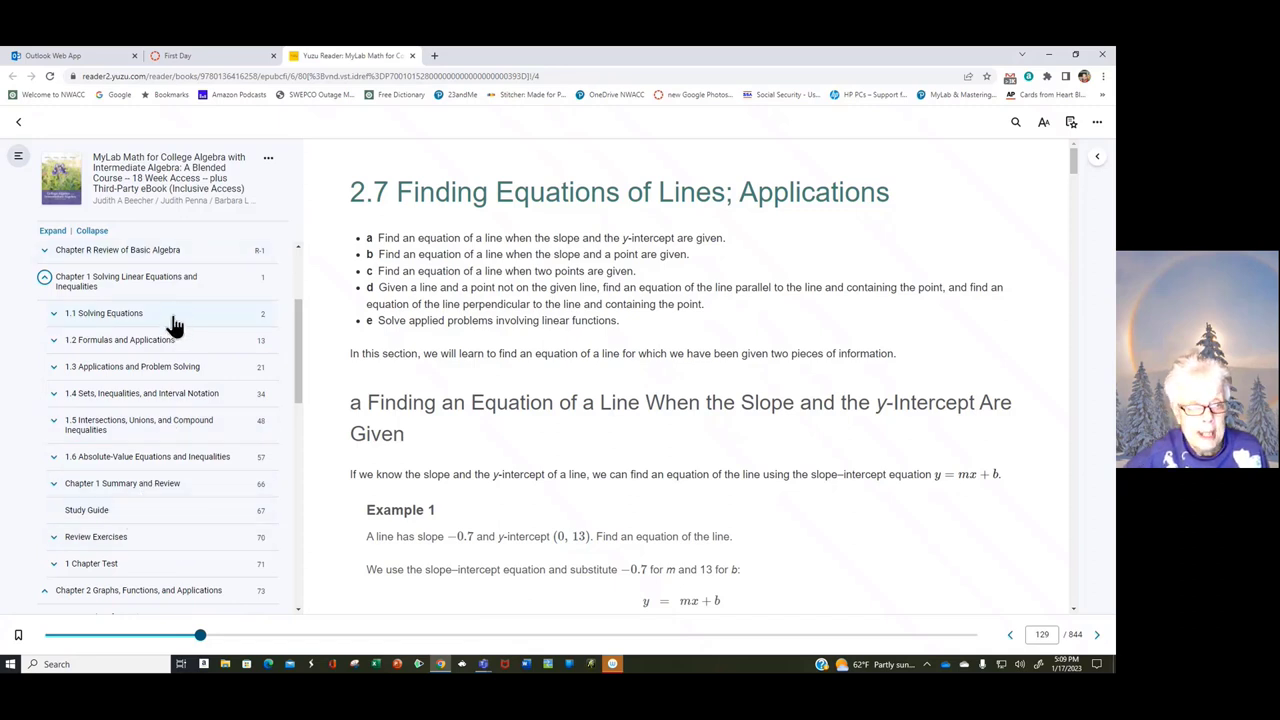
{"action": "left_click", "coordinate": [54, 316]}
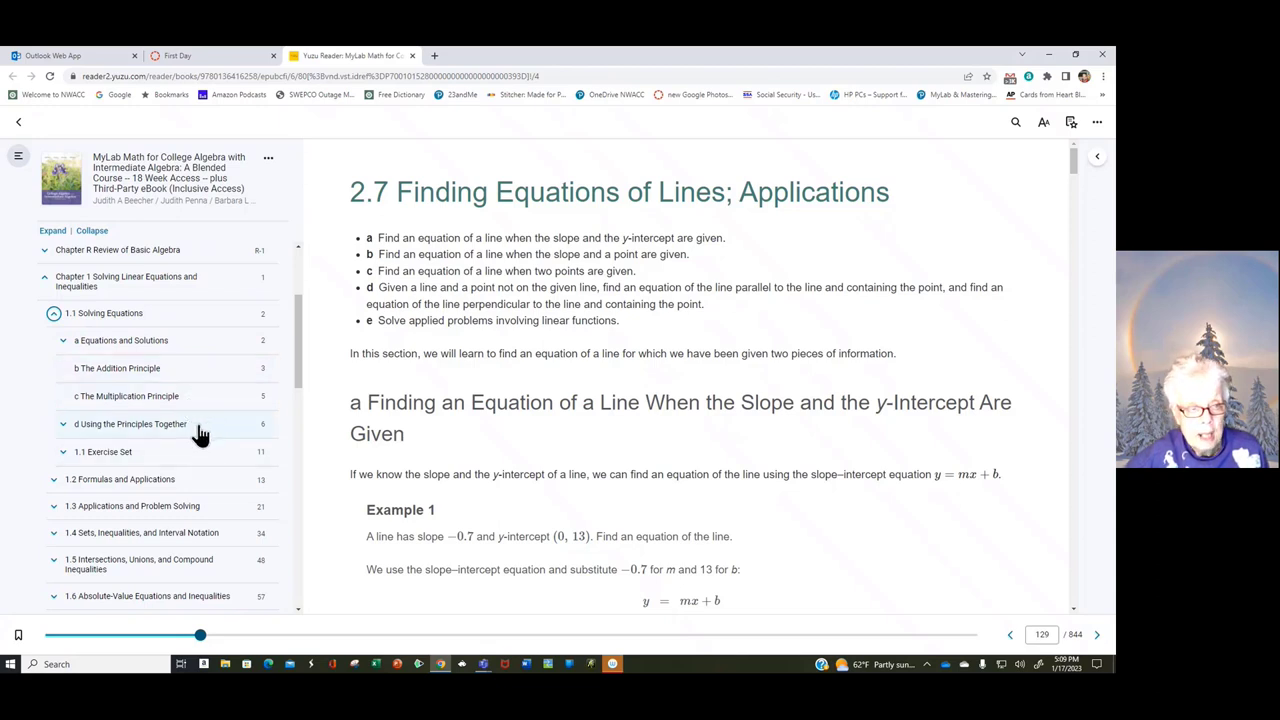
{"action": "left_click", "coordinate": [125, 347]}
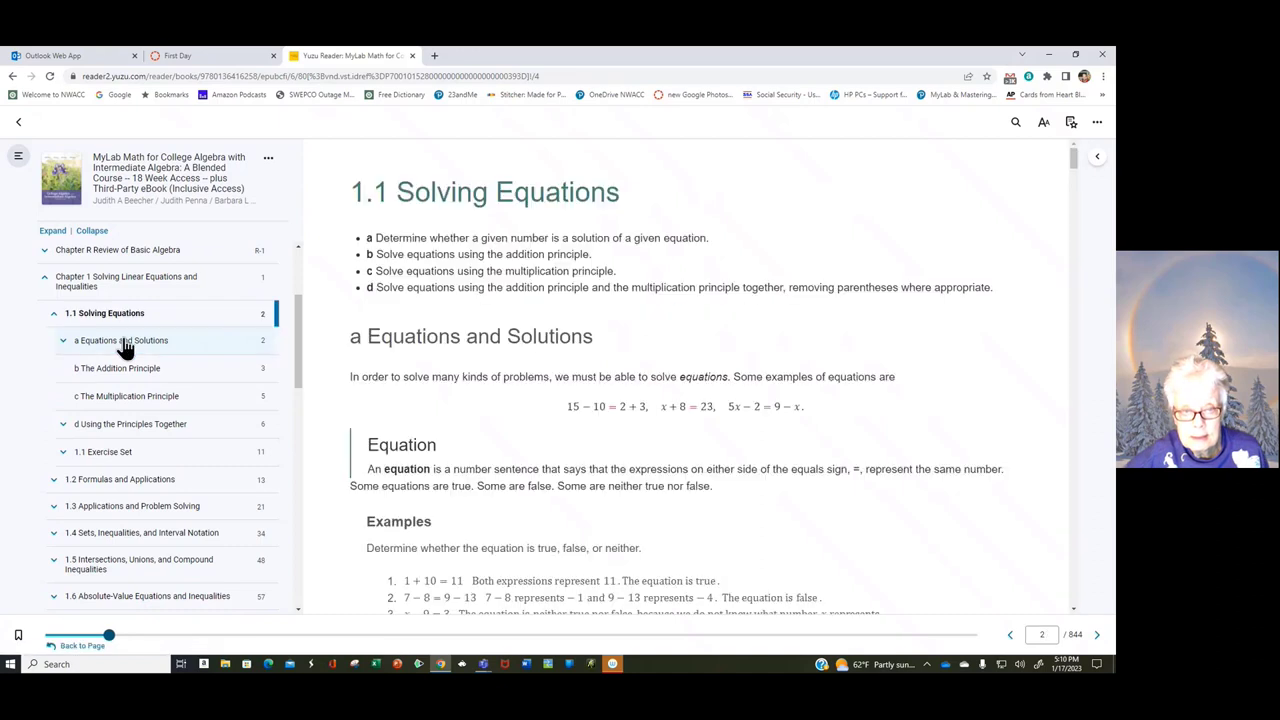
Jump to Equations and Solutions and scroll down to the 1.1 Exercise Set Reading Check
{"action": "left_click", "coordinate": [125, 345]}
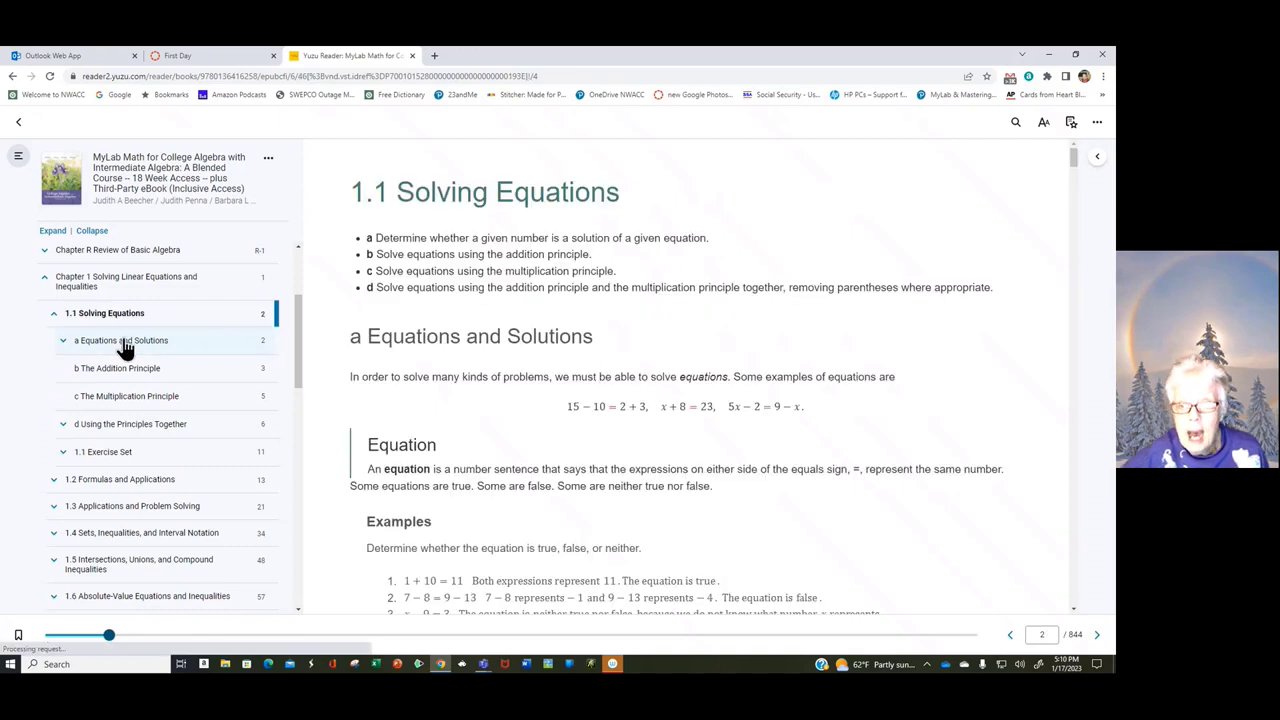
{"action": "left_click", "coordinate": [1094, 565]}
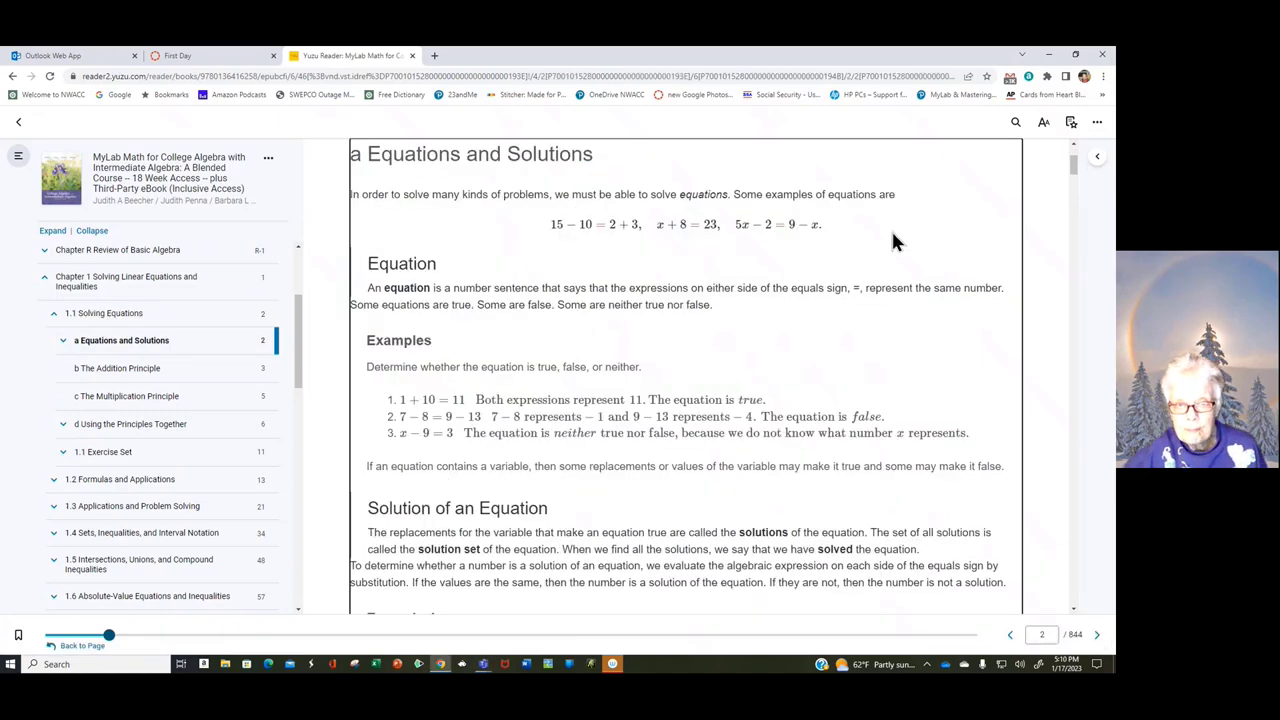
{"action": "scroll", "coordinate": [895, 250], "scroll_direction": "down", "scroll_amount": 3}
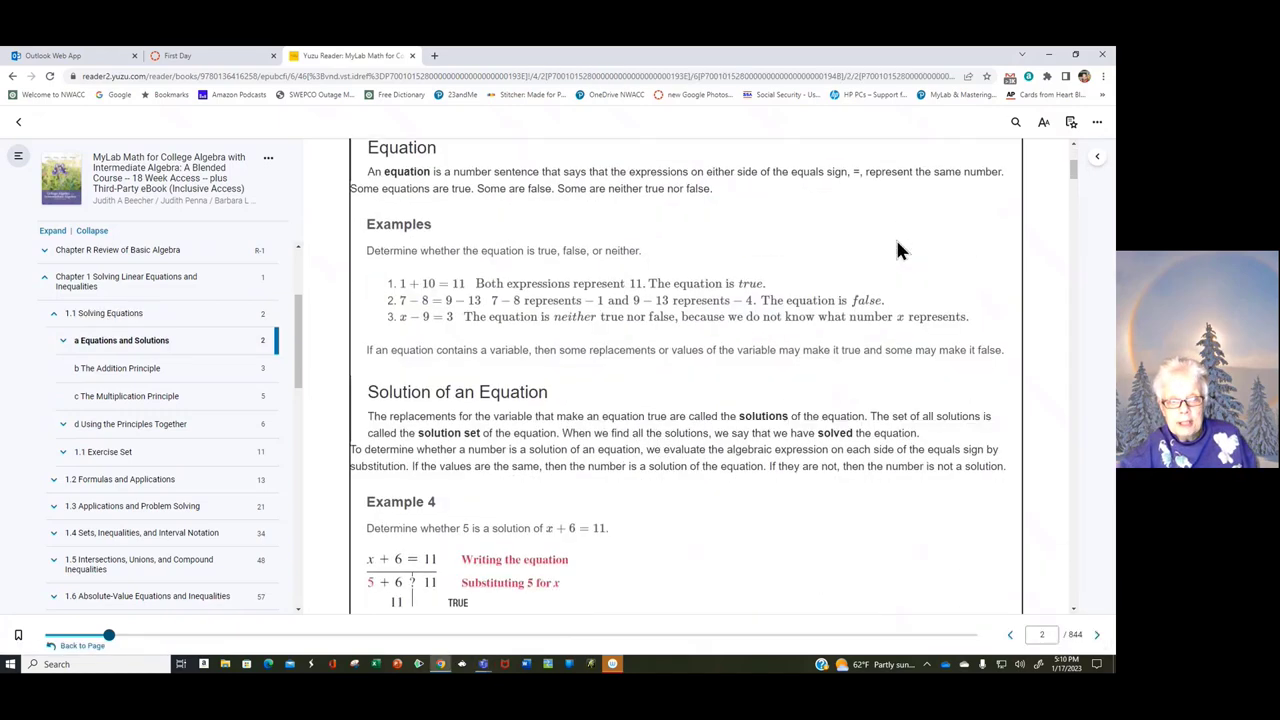
{"action": "scroll", "coordinate": [897, 250], "scroll_direction": "down", "scroll_amount": 6}
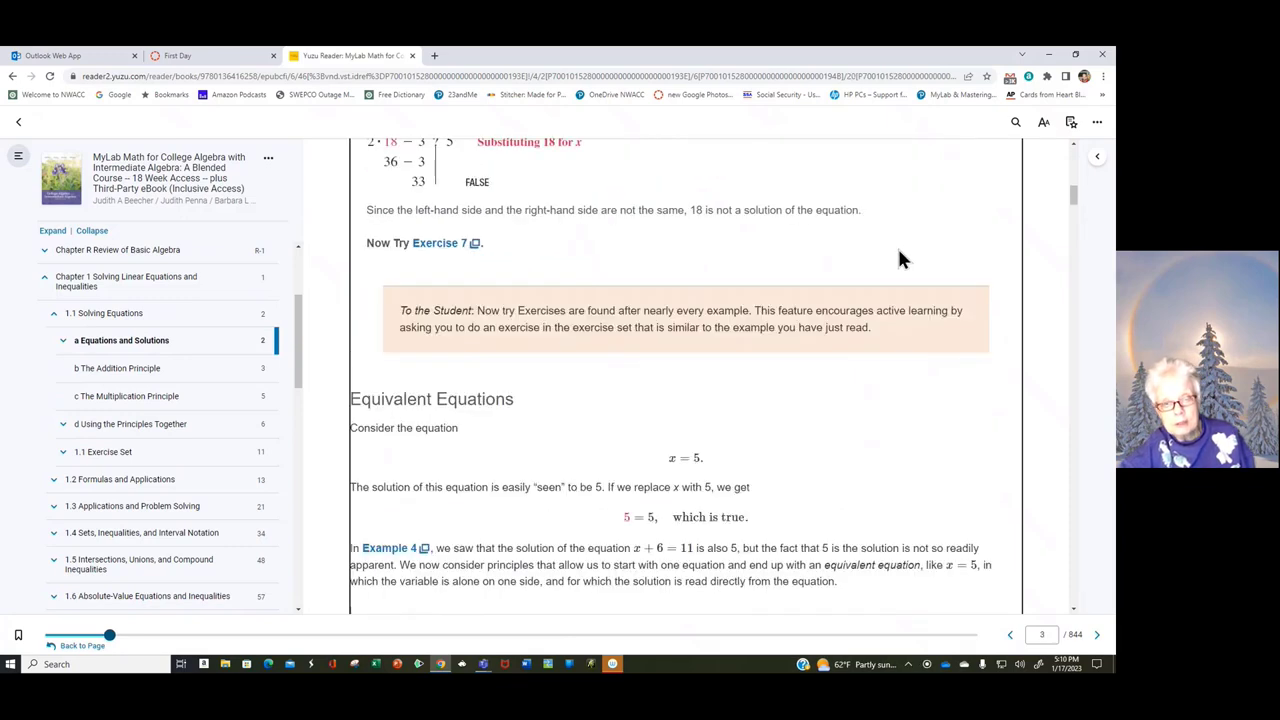
{"action": "scroll", "coordinate": [898, 258], "scroll_direction": "down", "scroll_amount": 3}
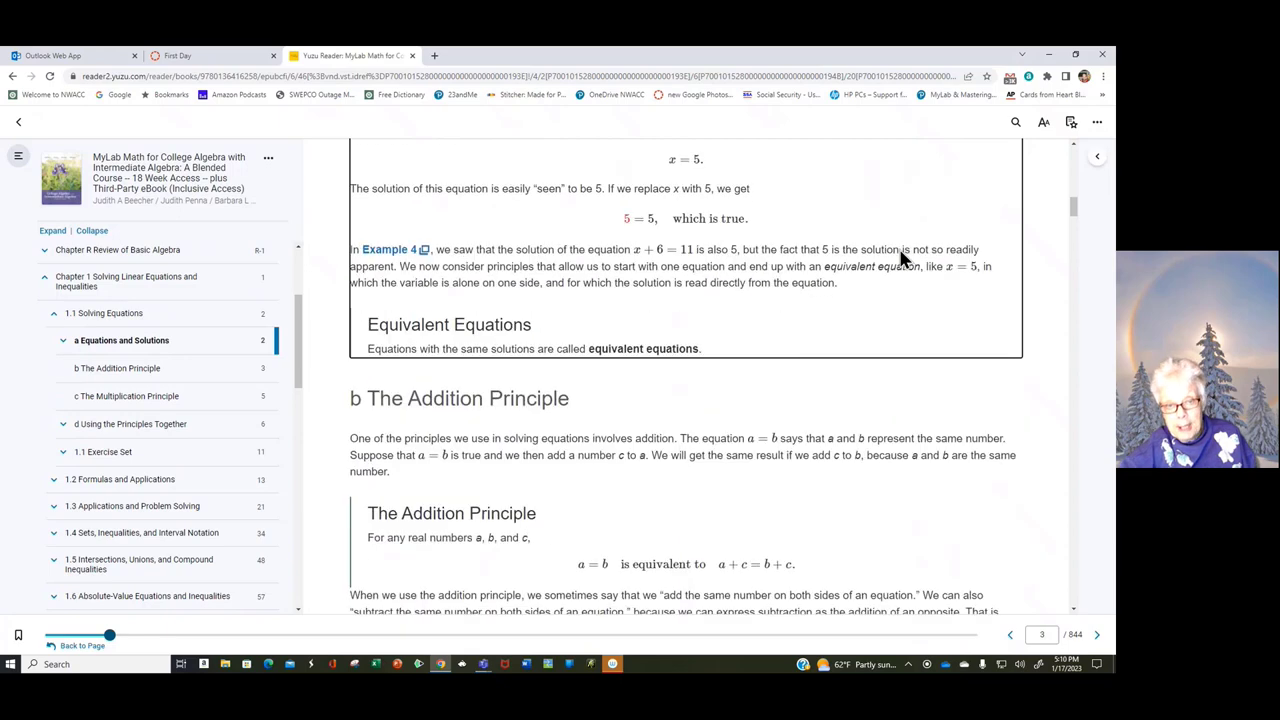
{"action": "scroll", "coordinate": [898, 257], "scroll_direction": "down", "scroll_amount": 3}
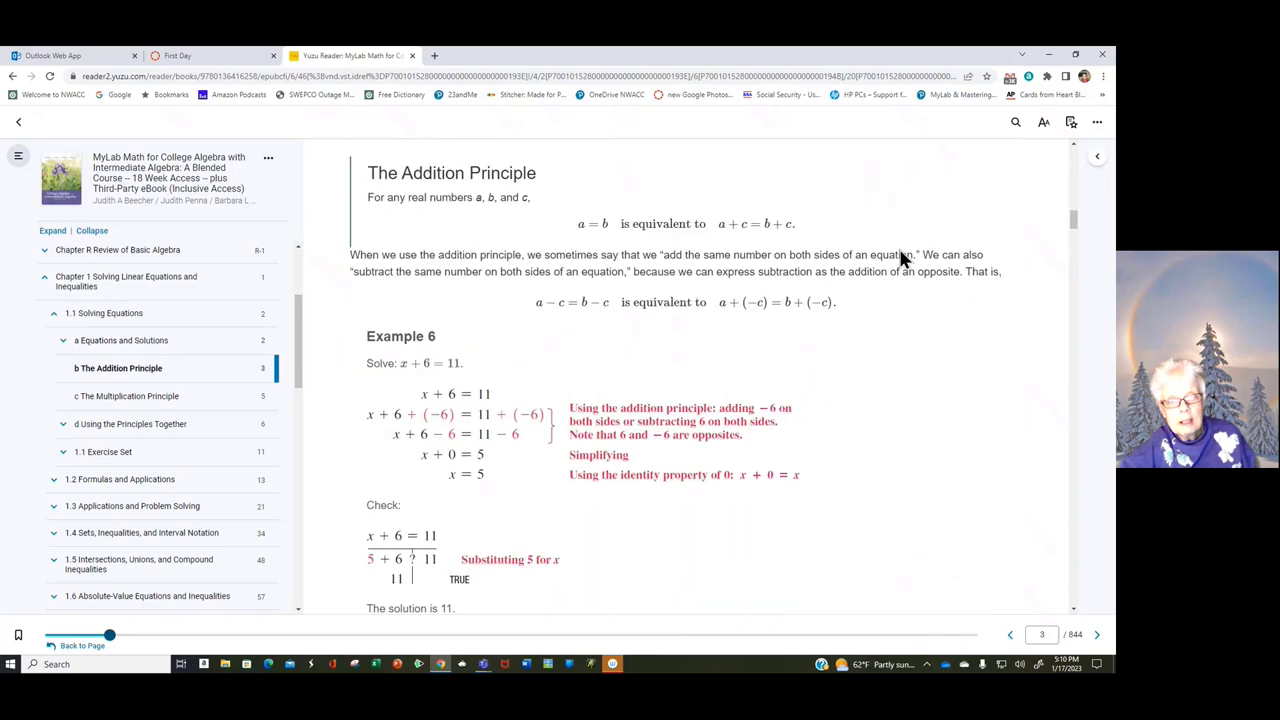
{"action": "scroll", "coordinate": [900, 258], "scroll_direction": "down", "scroll_amount": 4}
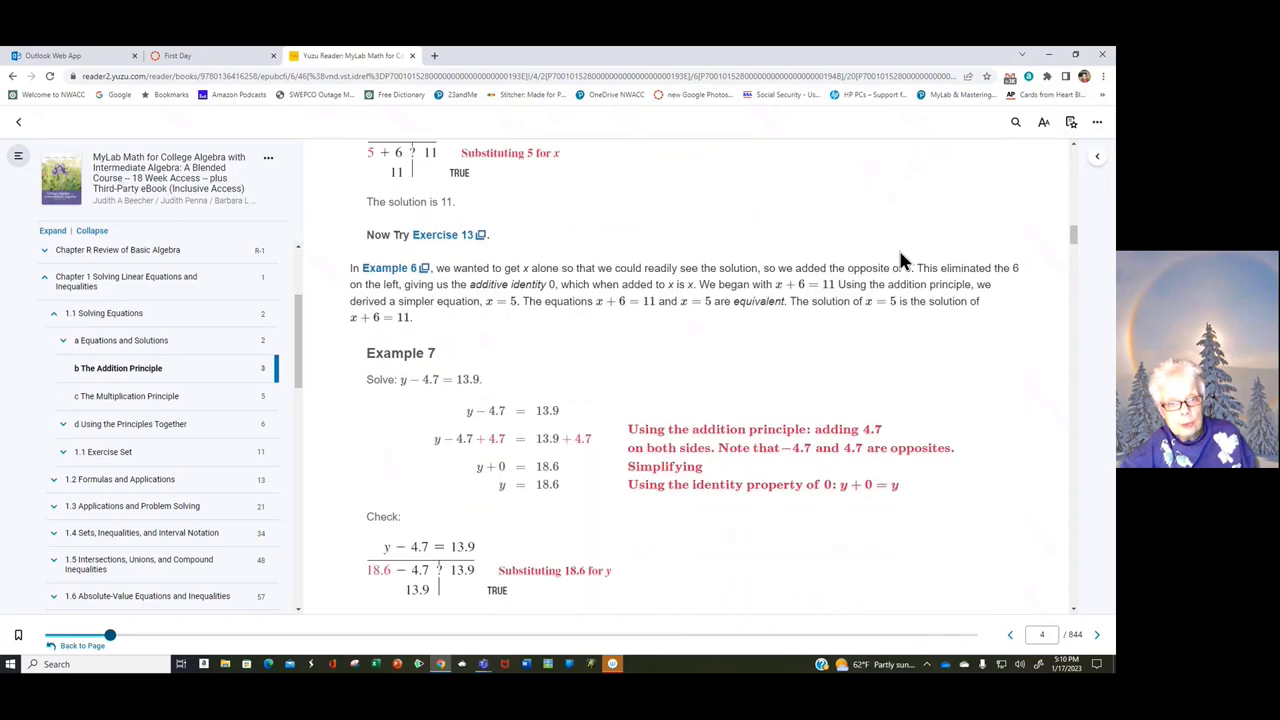
{"action": "scroll", "coordinate": [900, 260], "scroll_direction": "down", "scroll_amount": 4}
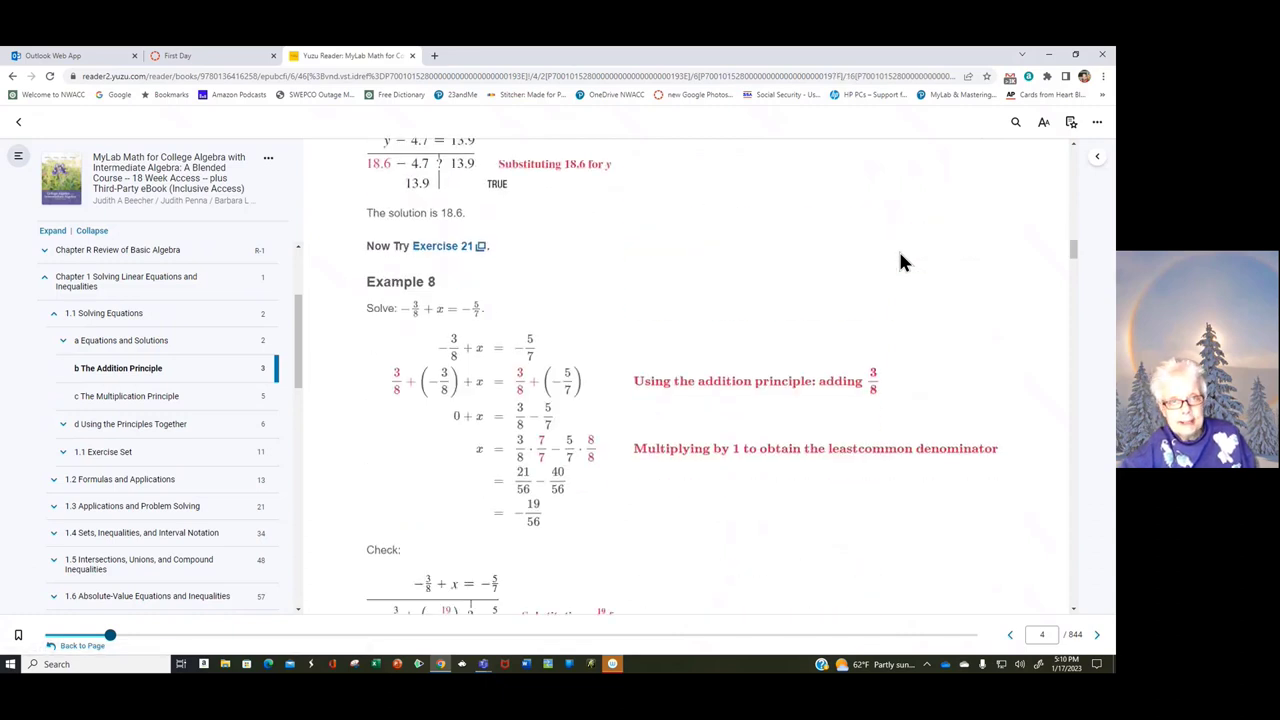
{"action": "scroll", "coordinate": [900, 262], "scroll_direction": "down", "scroll_amount": 4}
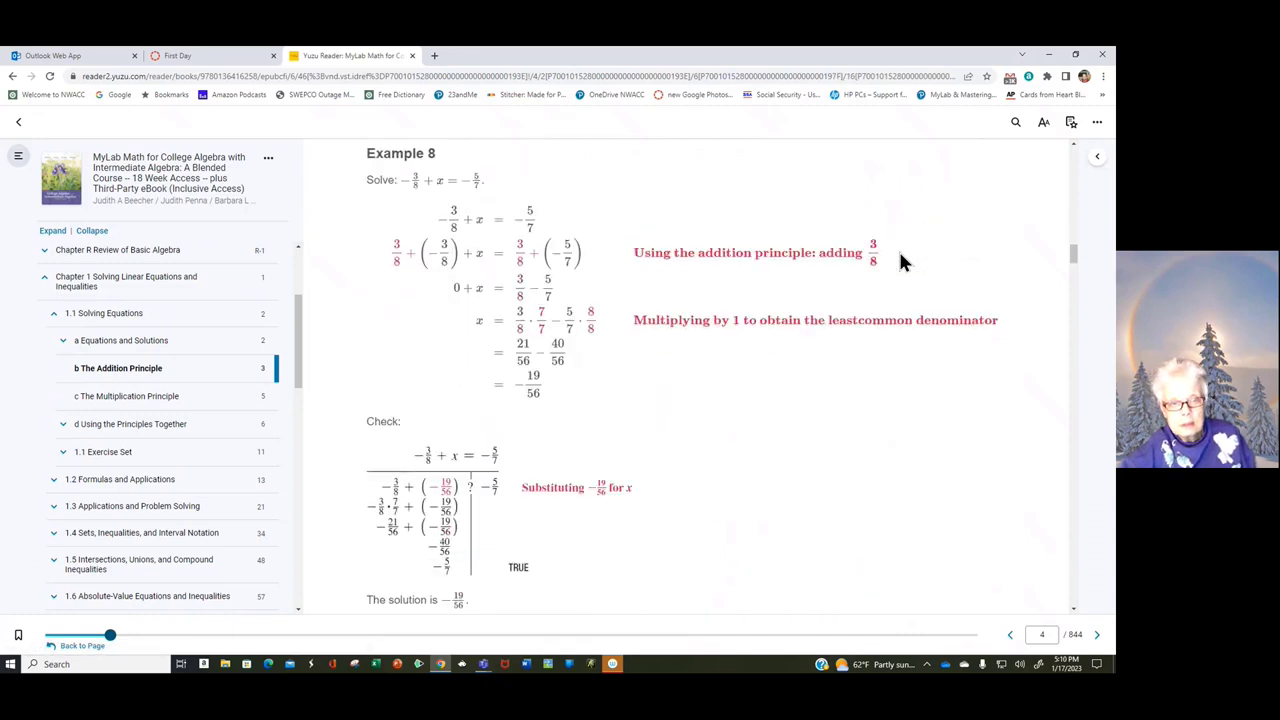
{"action": "scroll", "coordinate": [900, 262], "scroll_direction": "down", "scroll_amount": 4}
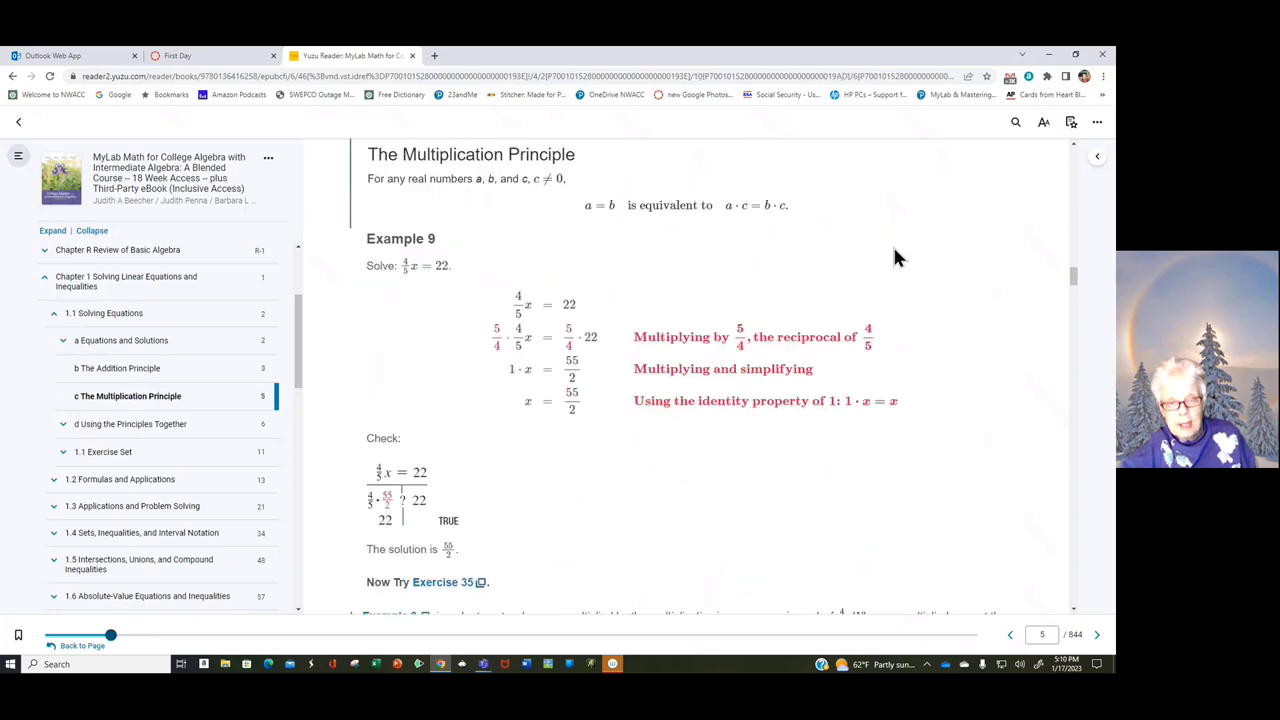
{"action": "scroll", "coordinate": [898, 260], "scroll_direction": "down", "scroll_amount": 5}
{"action": "scroll", "coordinate": [895, 261], "scroll_direction": "down", "scroll_amount": 7}
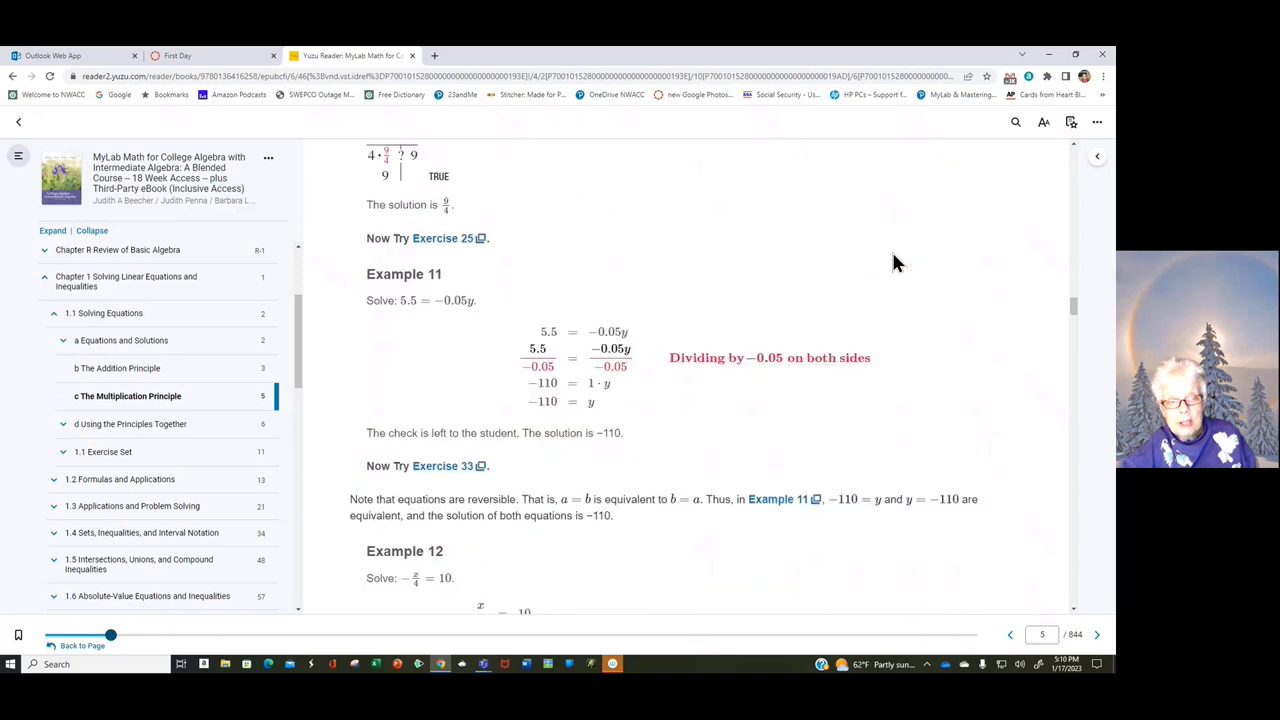
{"action": "scroll", "coordinate": [895, 263], "scroll_direction": "down", "scroll_amount": 8}
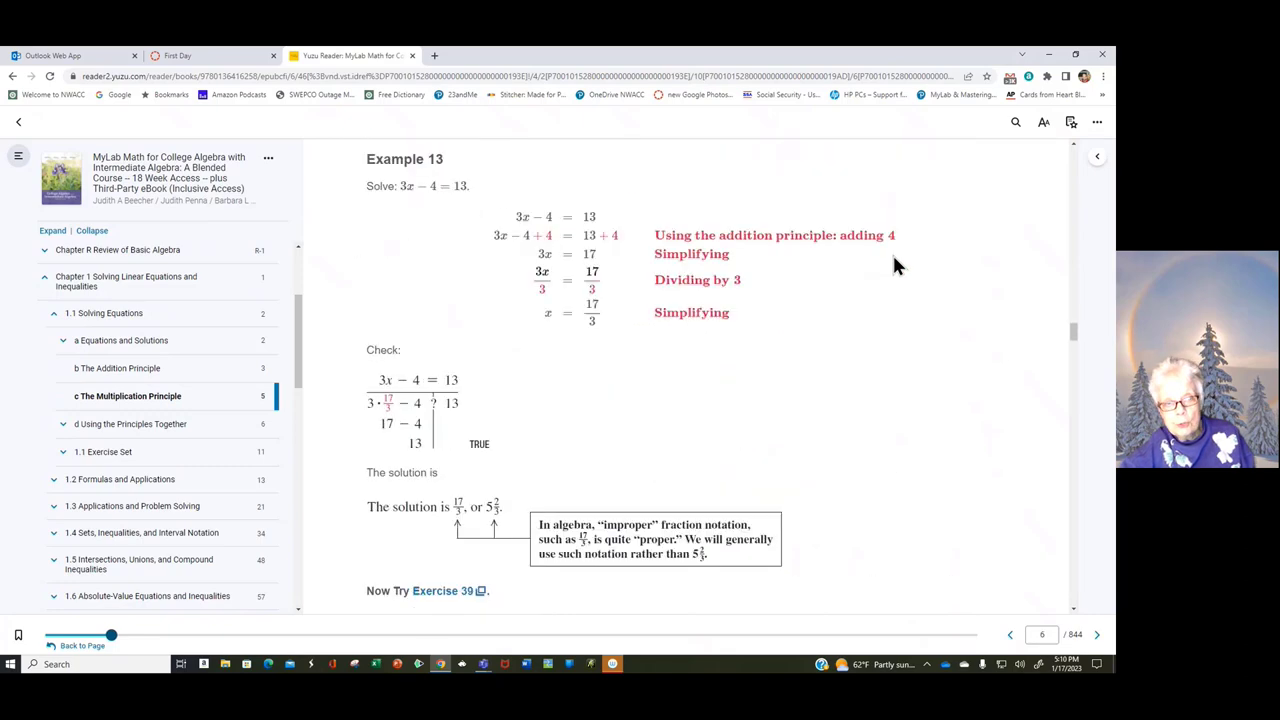
{"action": "scroll", "coordinate": [895, 265], "scroll_direction": "down", "scroll_amount": 9}
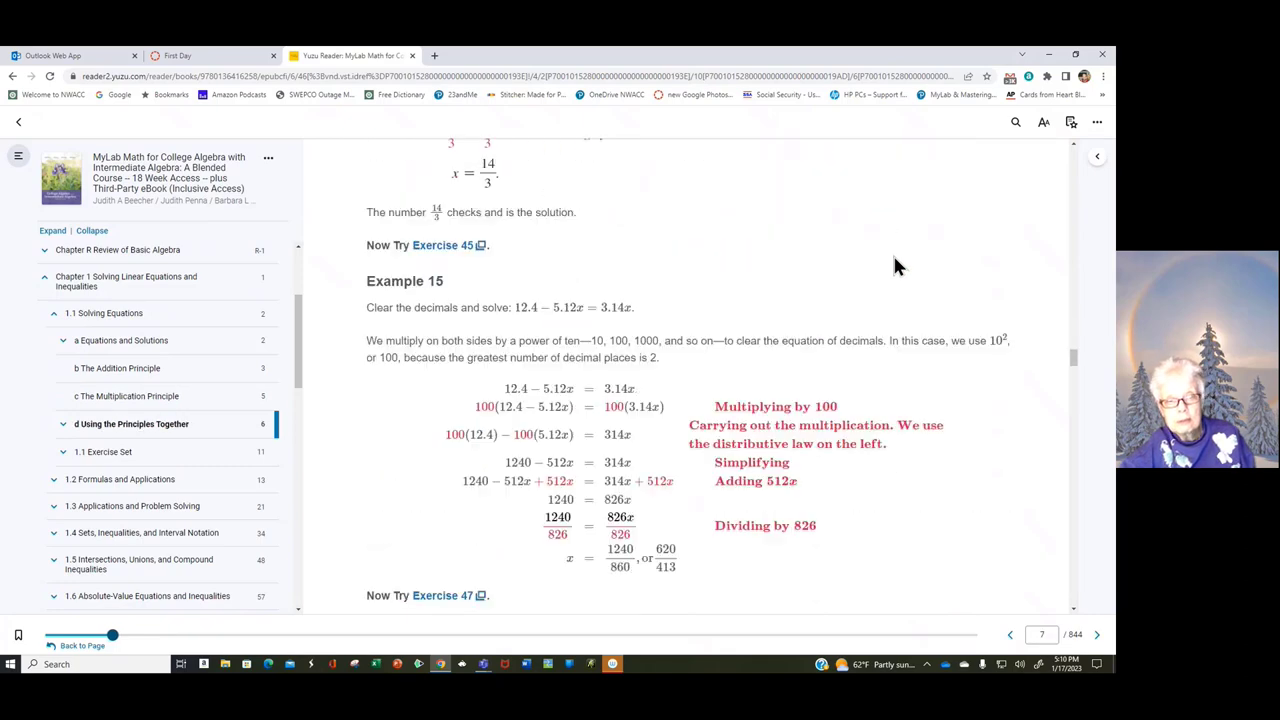
{"action": "scroll", "coordinate": [895, 265], "scroll_direction": "down", "scroll_amount": 8}
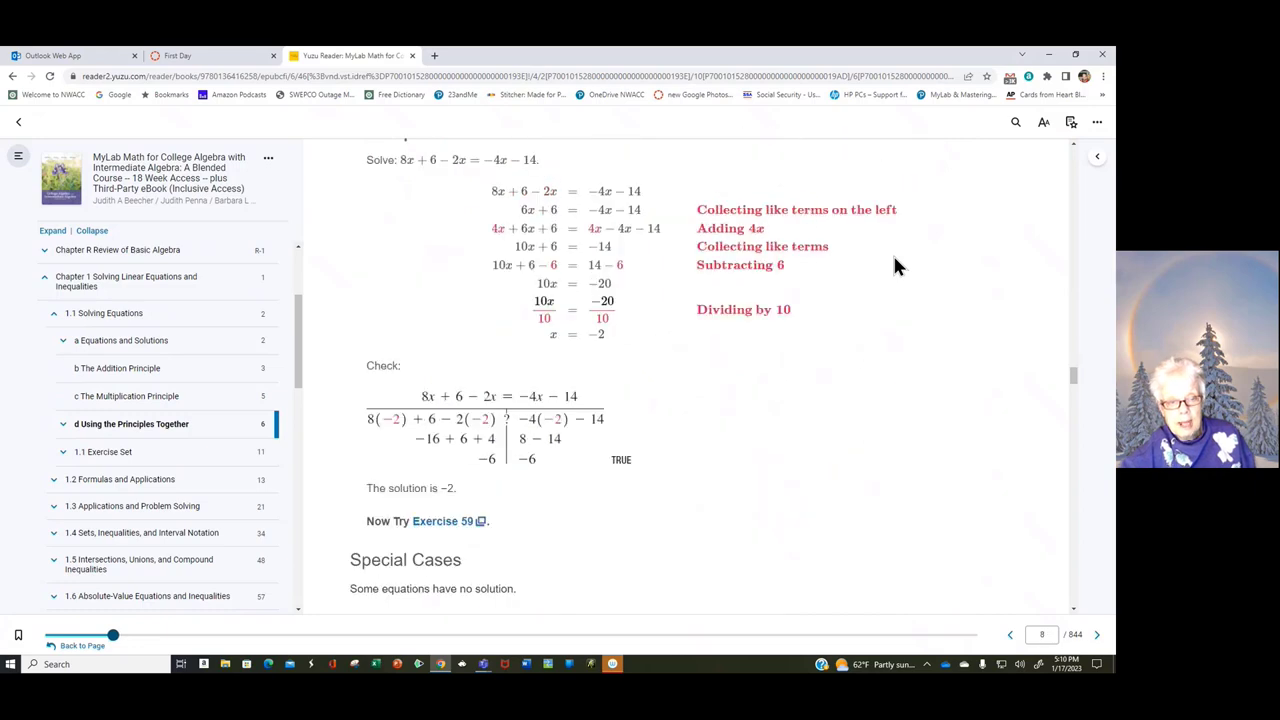
{"action": "scroll", "coordinate": [895, 265], "scroll_direction": "down", "scroll_amount": 9}
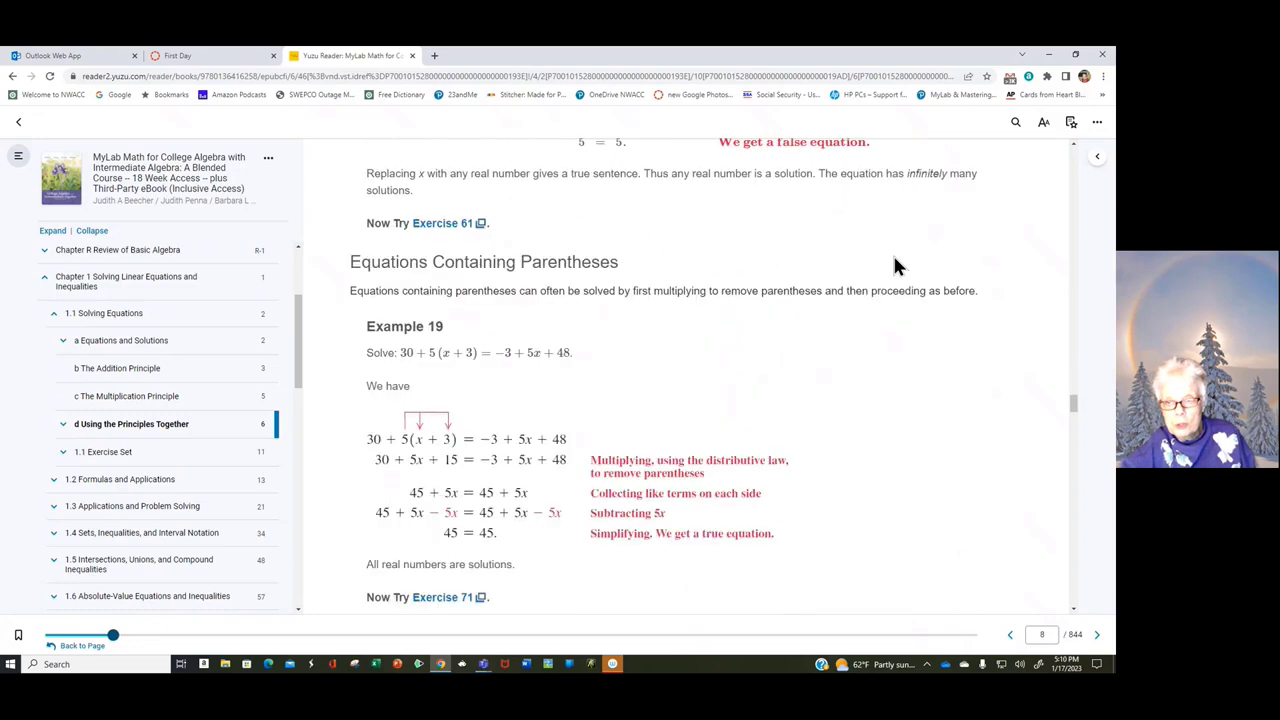
{"action": "scroll", "coordinate": [895, 265], "scroll_direction": "down", "scroll_amount": 10}
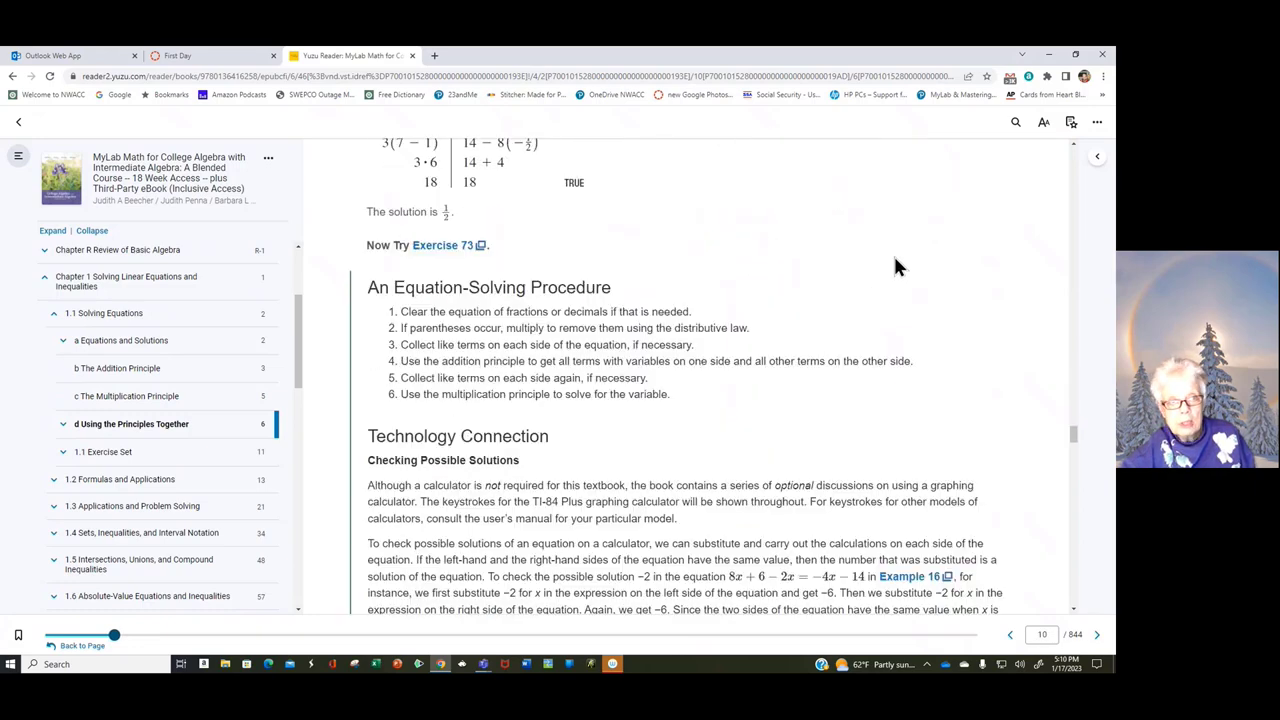
{"action": "scroll", "coordinate": [895, 258], "scroll_direction": "up", "scroll_amount": 4}
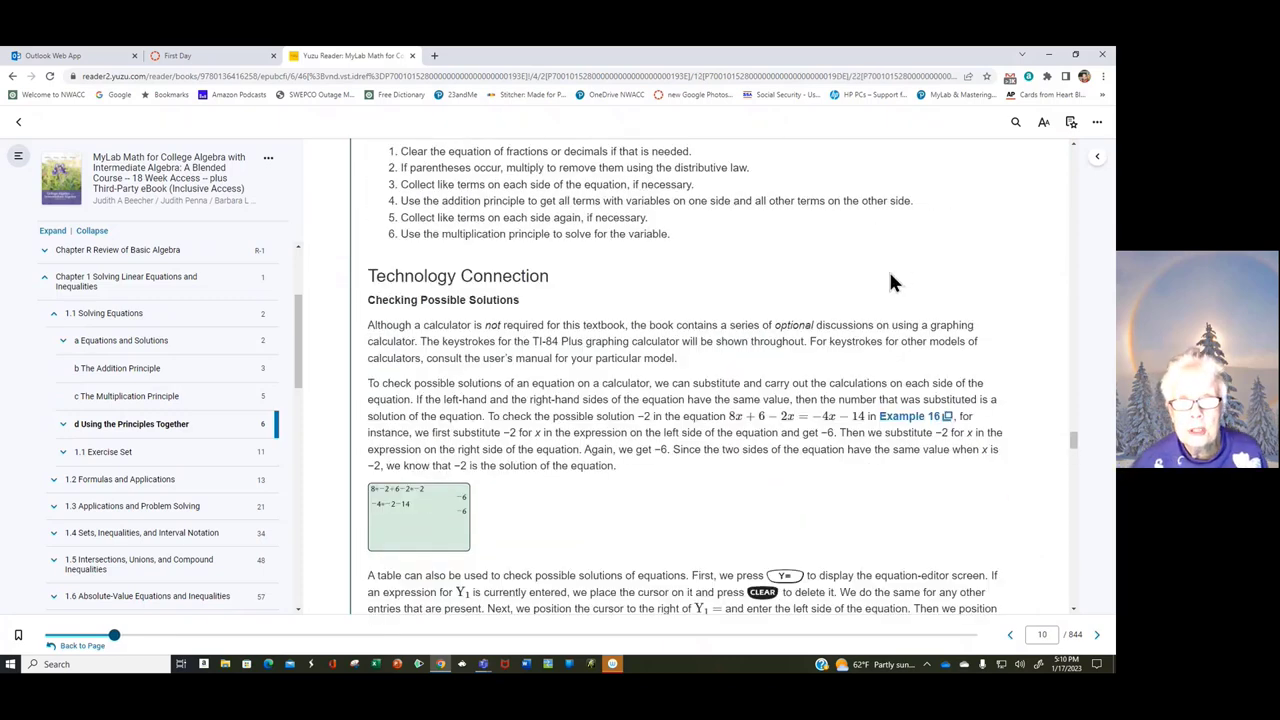
{"action": "scroll", "coordinate": [886, 272], "scroll_direction": "down", "scroll_amount": 1}
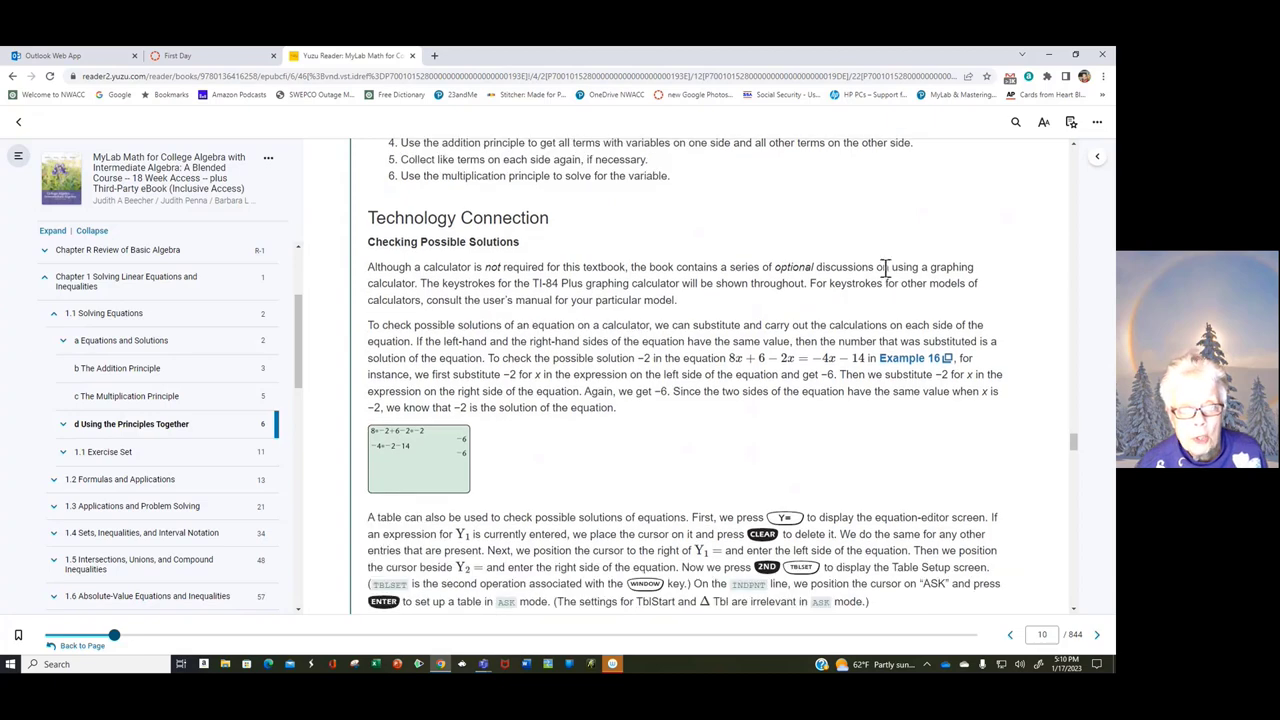
{"action": "scroll", "coordinate": [884, 268], "scroll_direction": "down", "scroll_amount": 6}
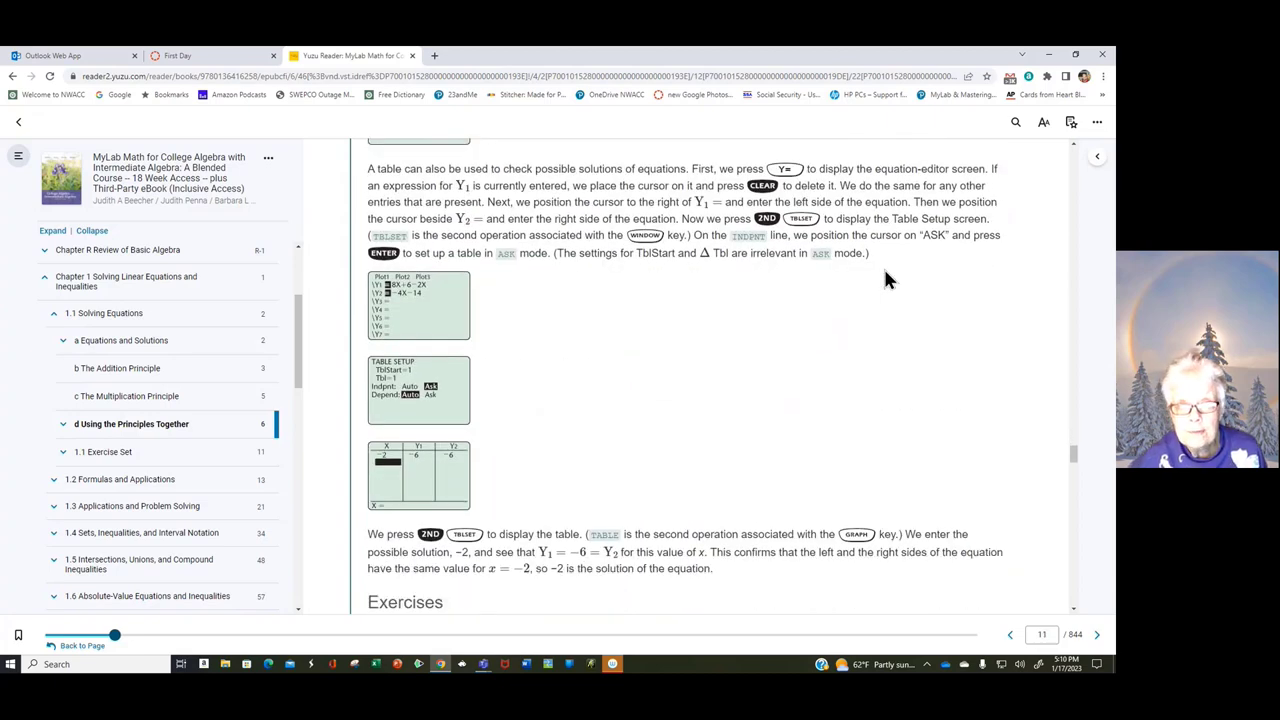
{"action": "scroll", "coordinate": [884, 272], "scroll_direction": "down", "scroll_amount": 6}
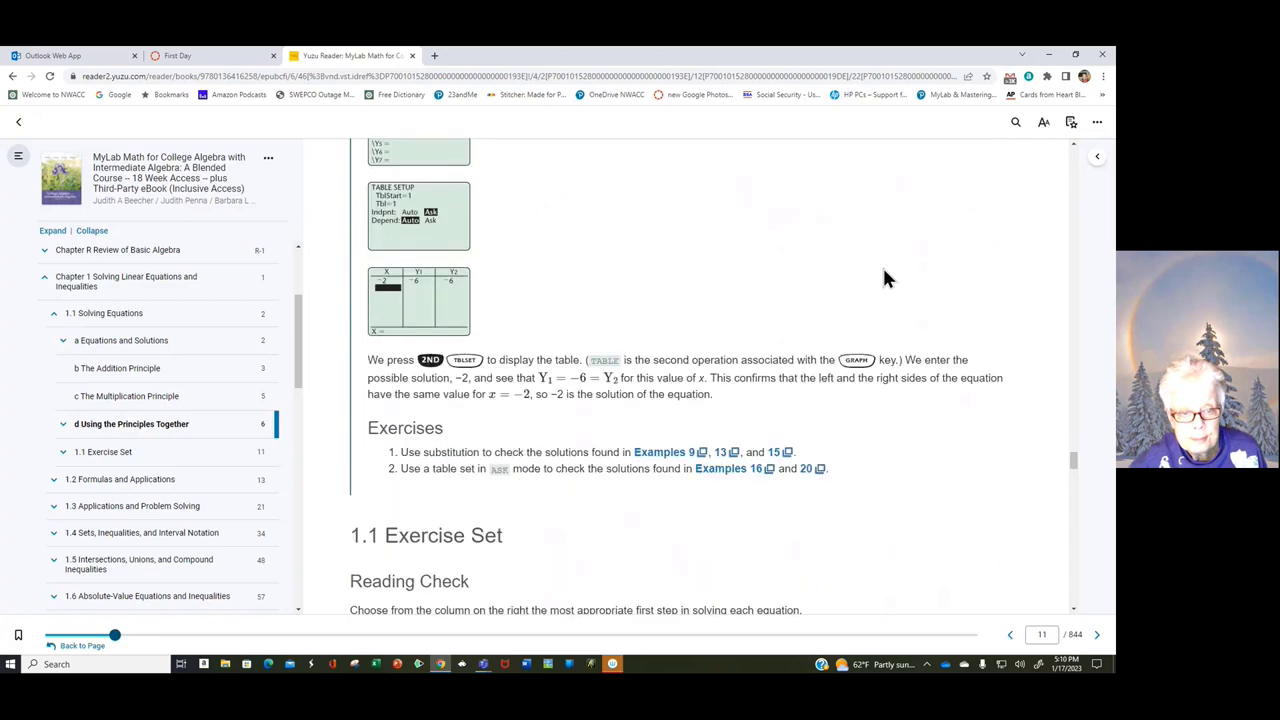
Via 'd Using the Principles Together' and '1.1 Exercise Set', reach exercises 13–33 on page 12
{"action": "scroll", "coordinate": [884, 272], "scroll_direction": "down", "scroll_amount": 10}
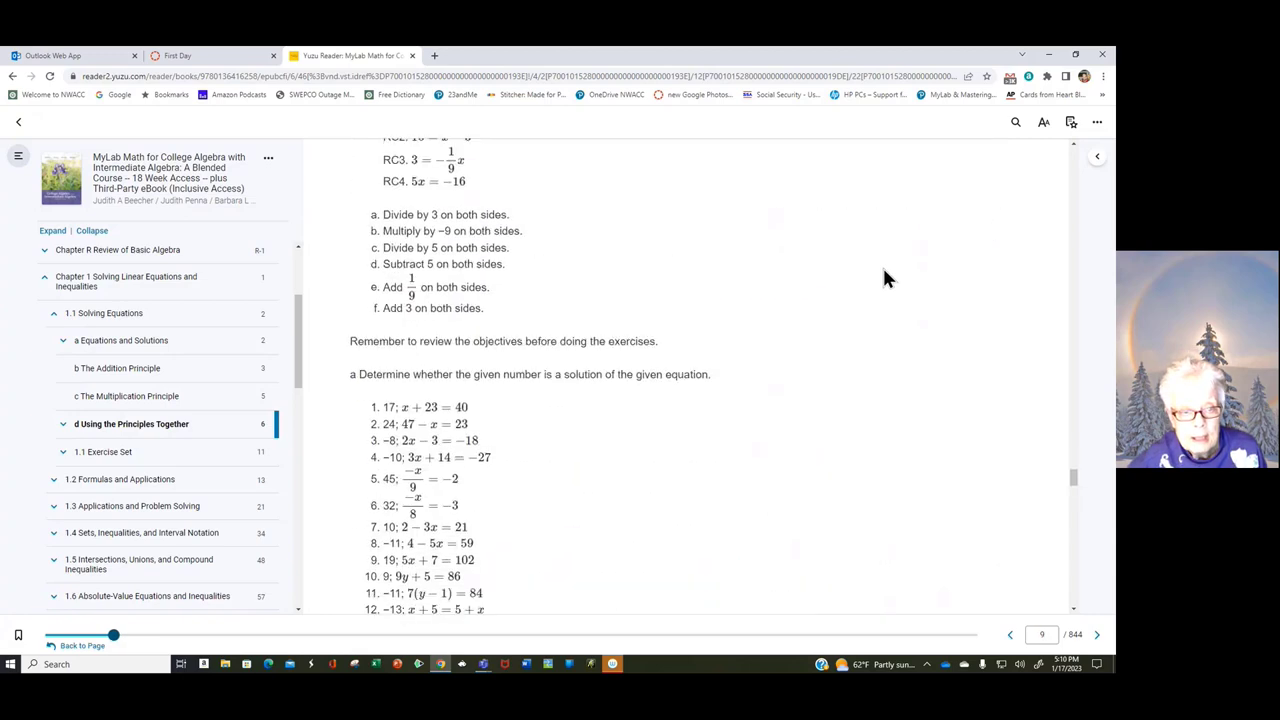
{"action": "scroll", "coordinate": [884, 272], "scroll_direction": "down", "scroll_amount": 6}
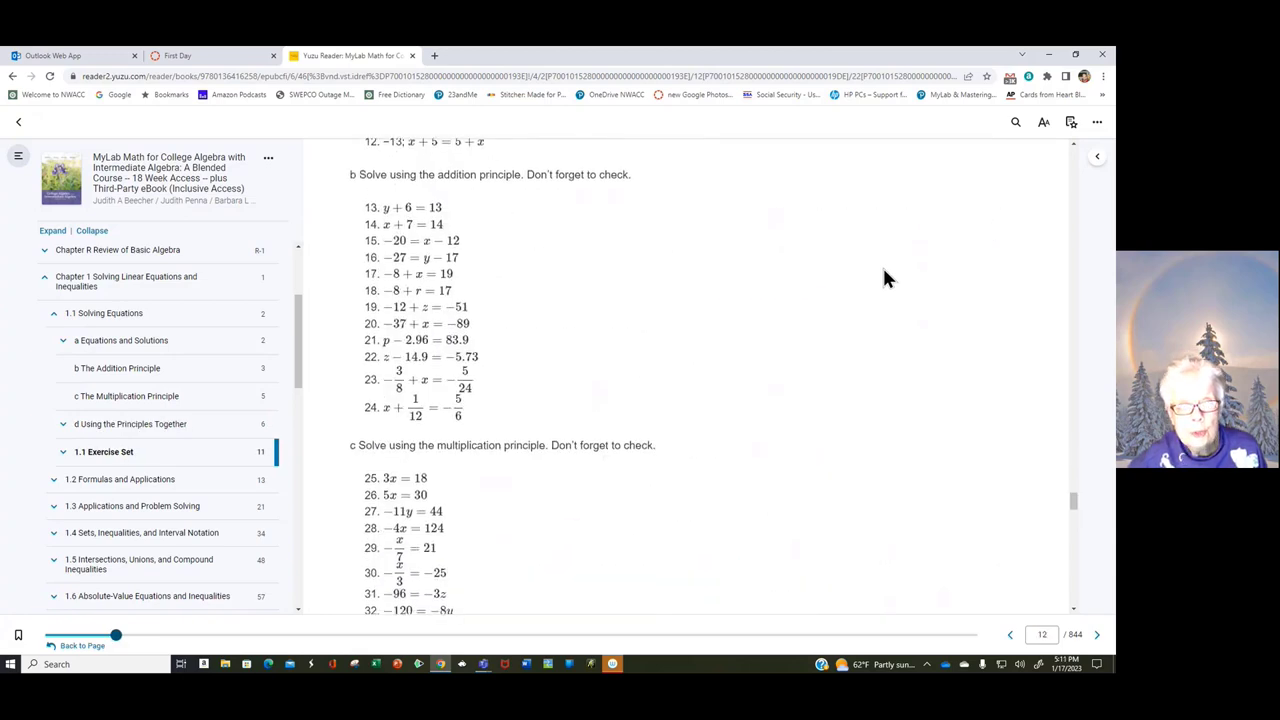
{"action": "scroll", "coordinate": [884, 272], "scroll_direction": "down", "scroll_amount": 7}
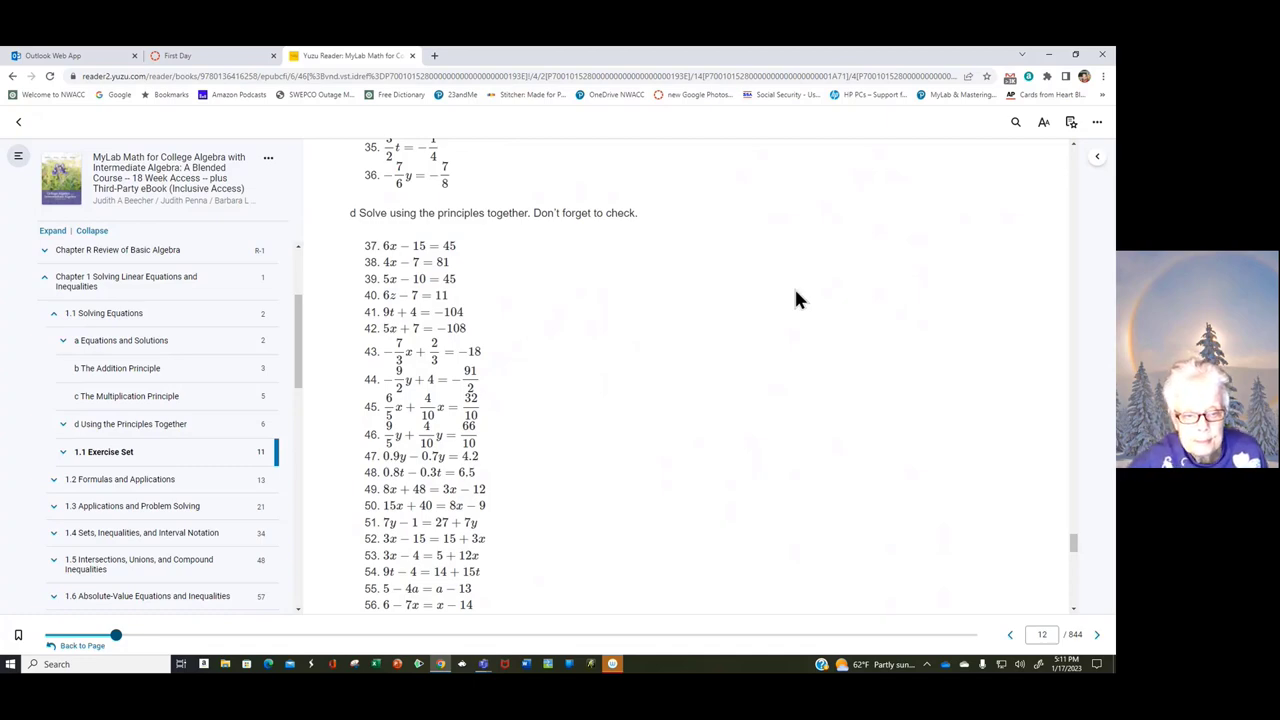
{"action": "scroll", "coordinate": [806, 337], "scroll_direction": "down", "scroll_amount": 12}
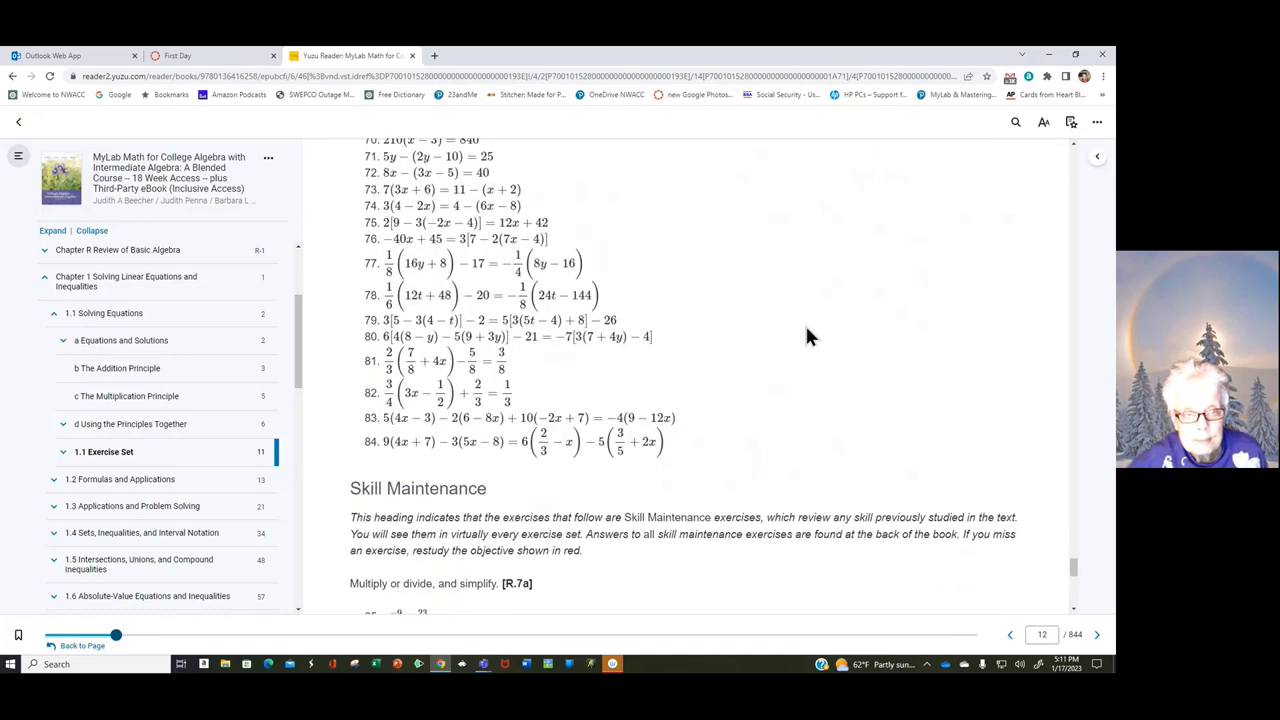
{"action": "scroll", "coordinate": [809, 337], "scroll_direction": "up", "scroll_amount": 20}
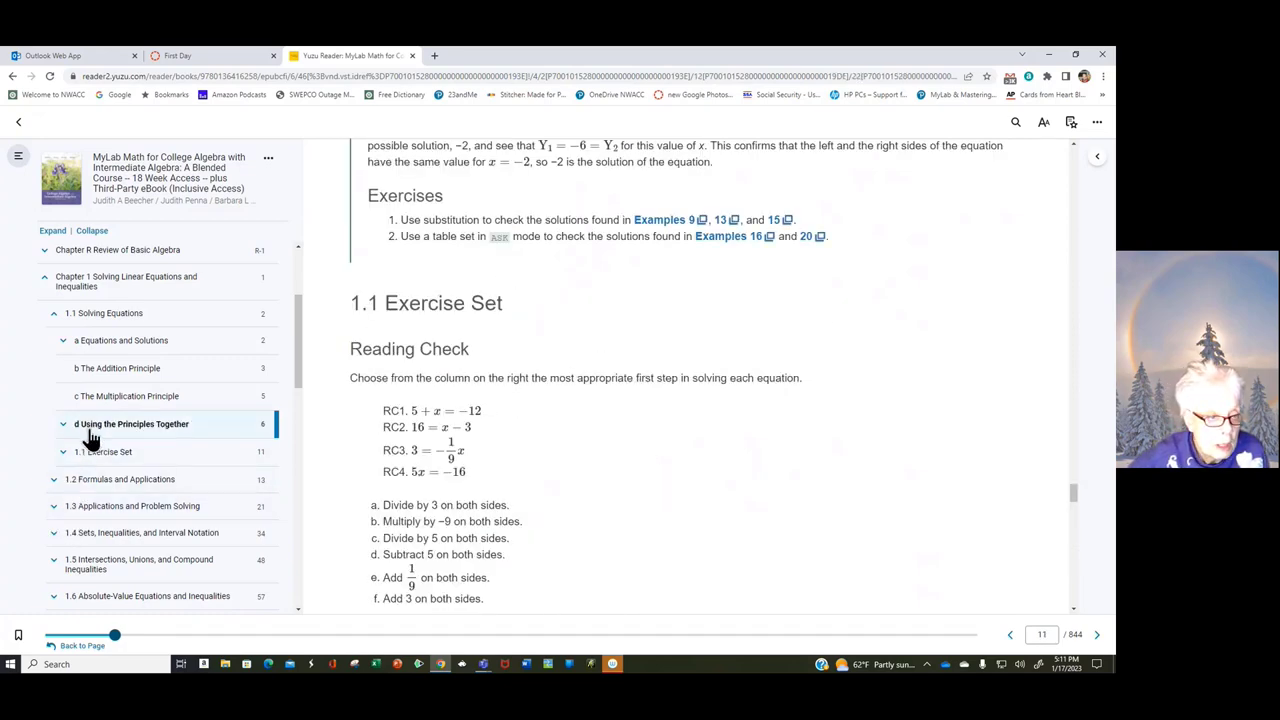
{"action": "left_click", "coordinate": [90, 432]}
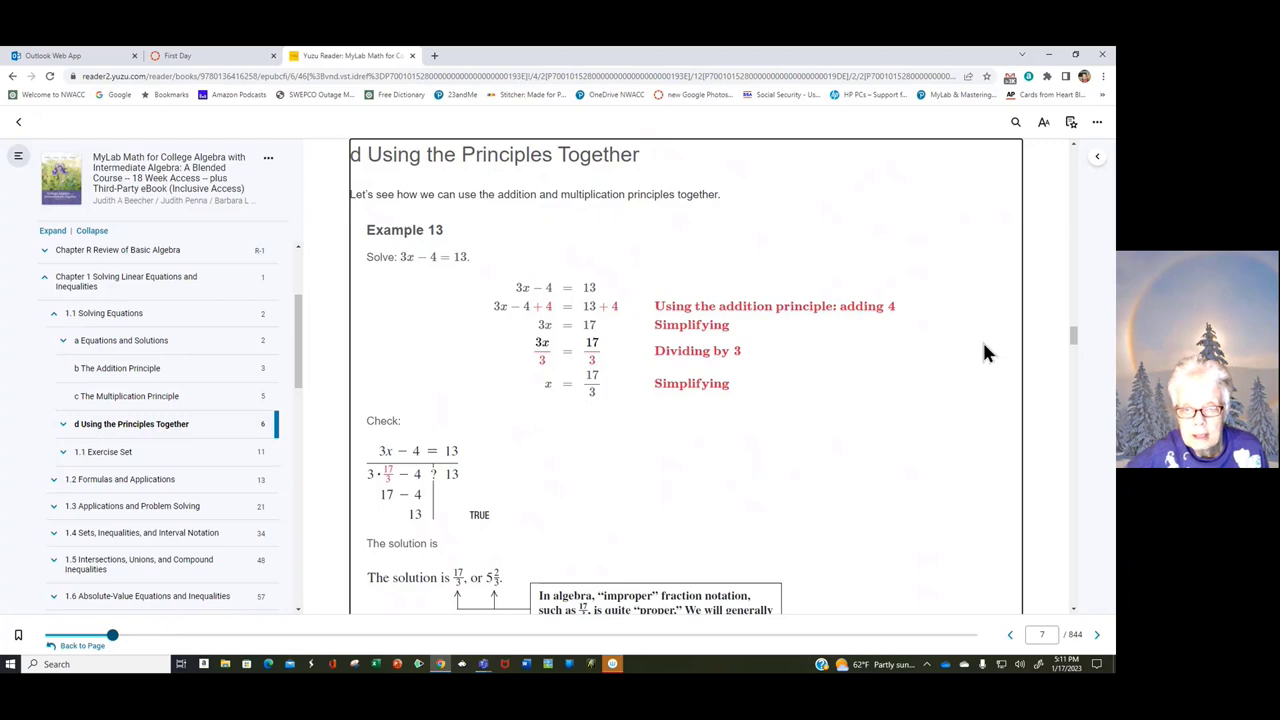
{"action": "scroll", "coordinate": [967, 288], "scroll_direction": "down", "scroll_amount": 5}
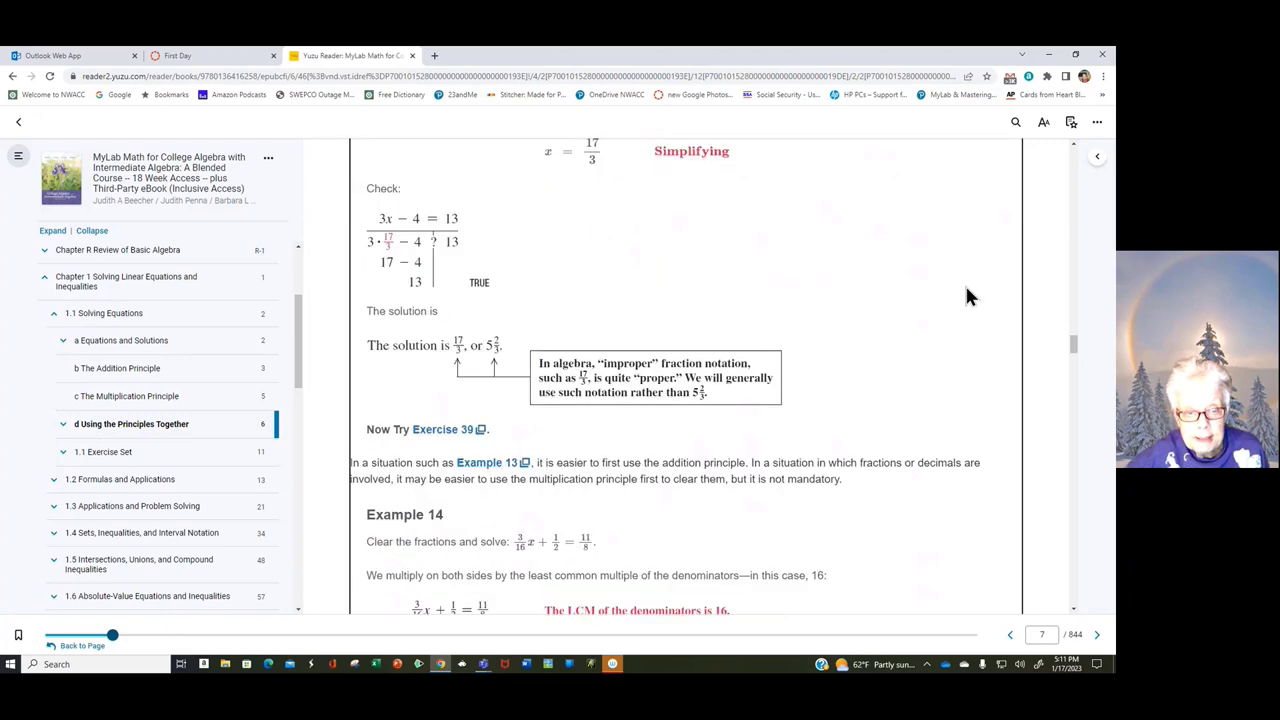
{"action": "scroll", "coordinate": [967, 291], "scroll_direction": "down", "scroll_amount": 15}
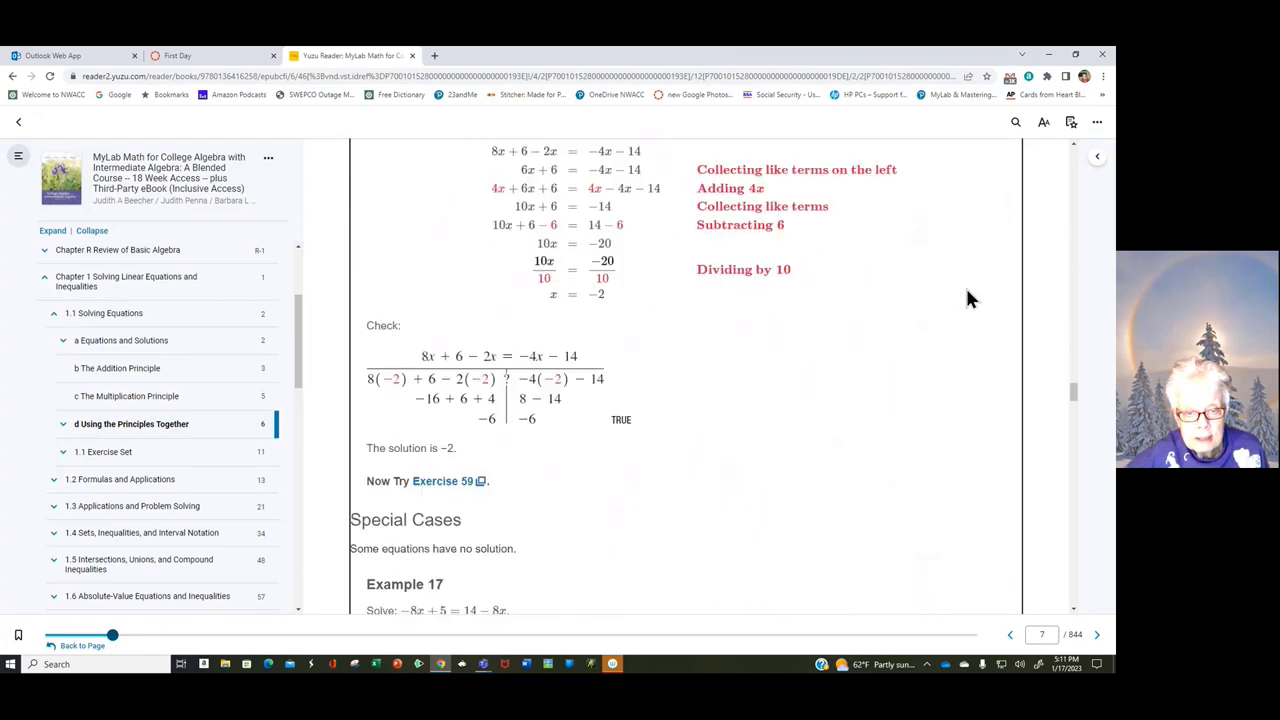
{"action": "scroll", "coordinate": [967, 293], "scroll_direction": "down", "scroll_amount": 10}
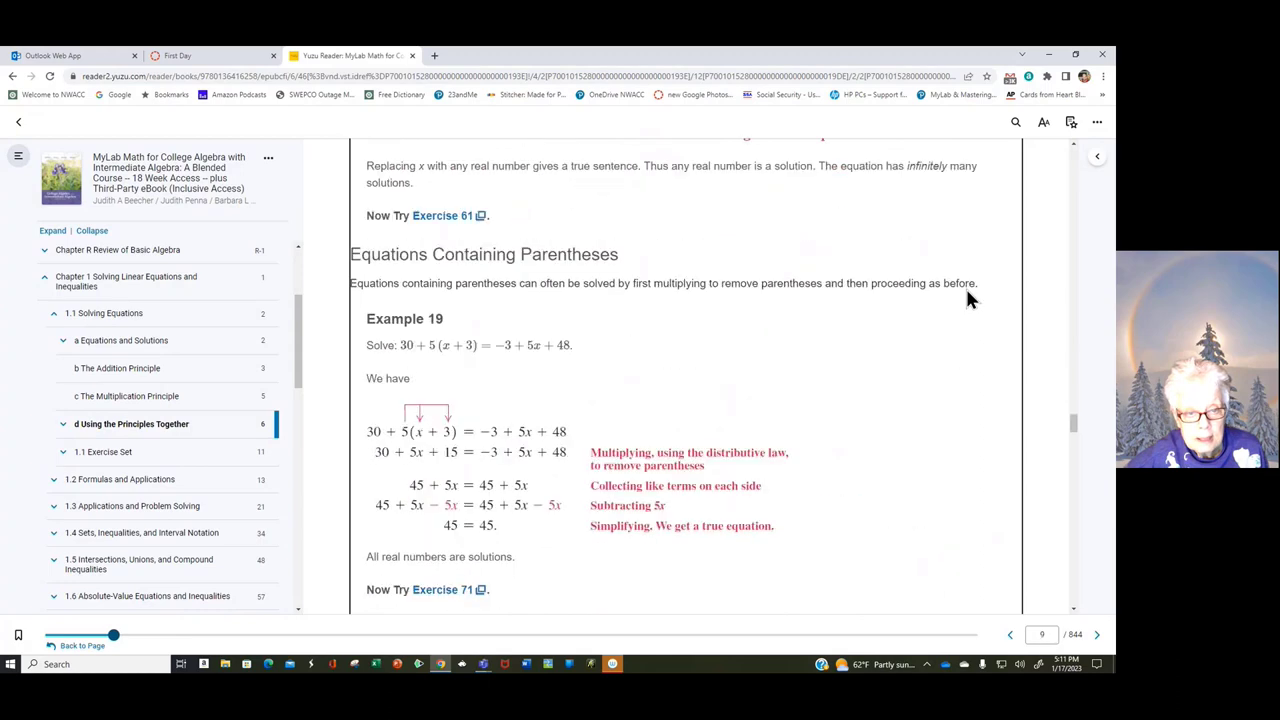
{"action": "scroll", "coordinate": [965, 293], "scroll_direction": "down", "scroll_amount": 3}
{"action": "scroll", "coordinate": [965, 295], "scroll_direction": "down", "scroll_amount": 3}
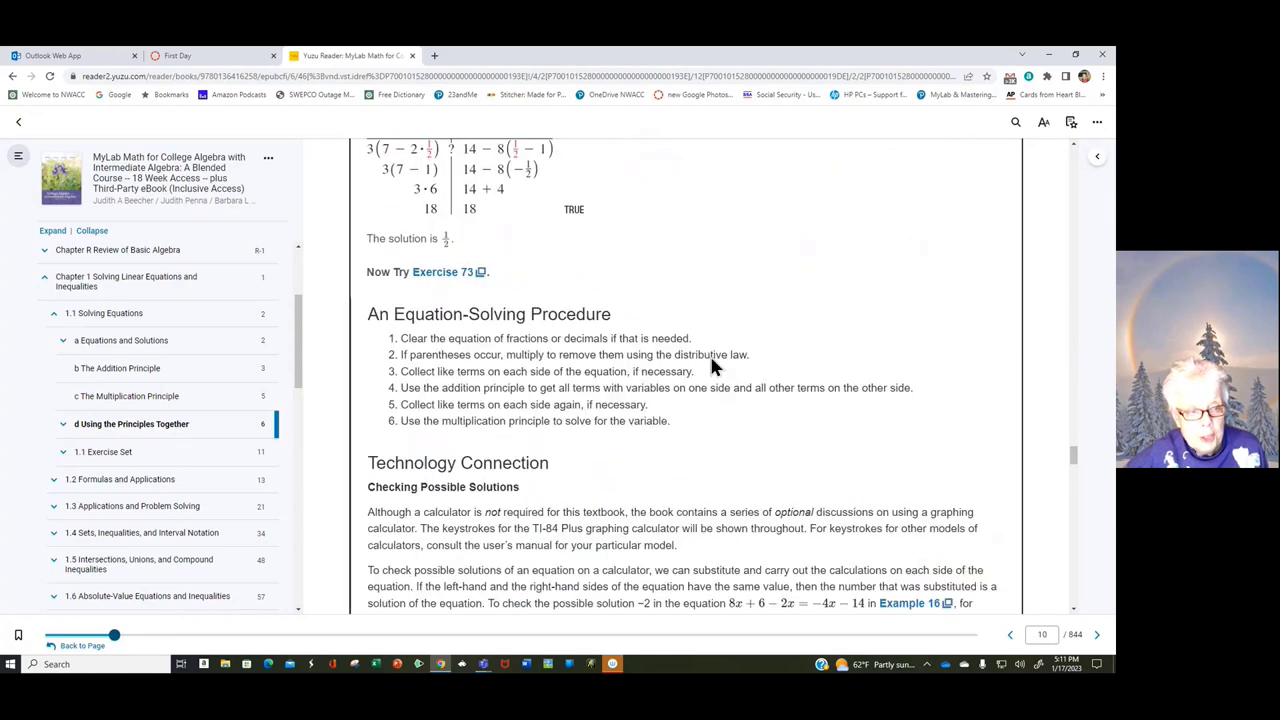
{"action": "left_click", "coordinate": [96, 453]}
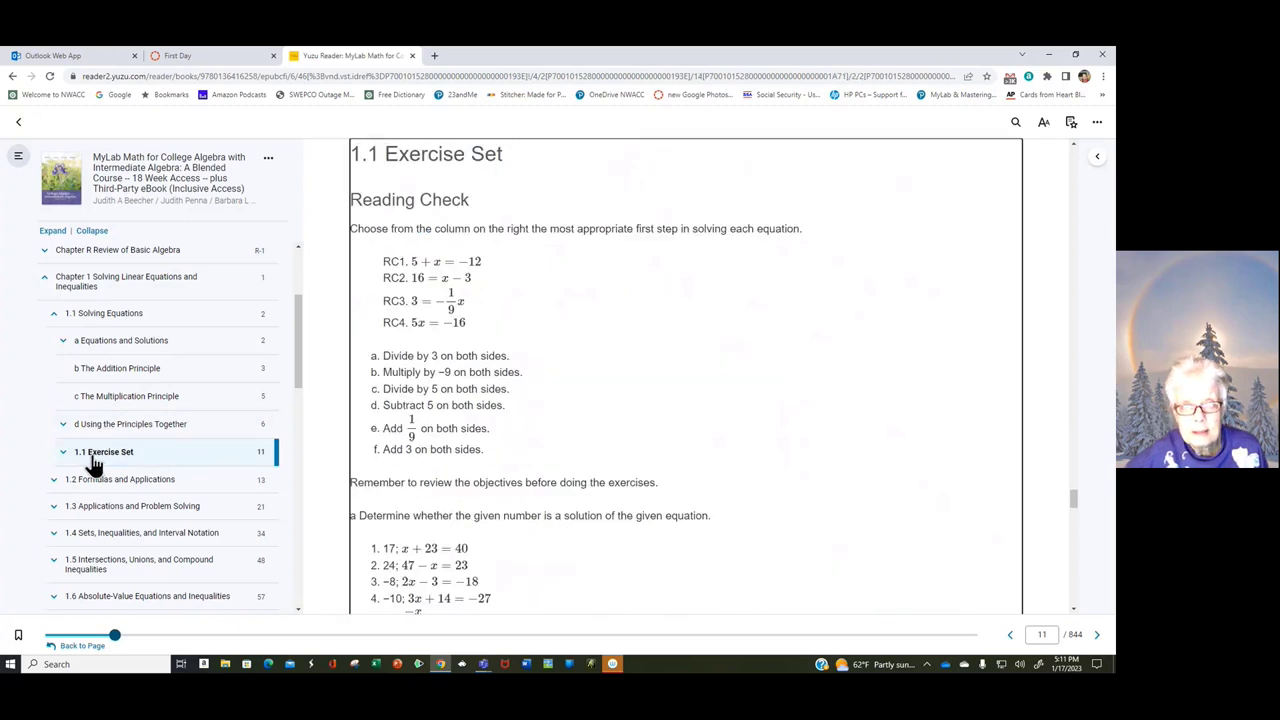
{"action": "scroll", "coordinate": [818, 434], "scroll_direction": "down", "scroll_amount": 10}
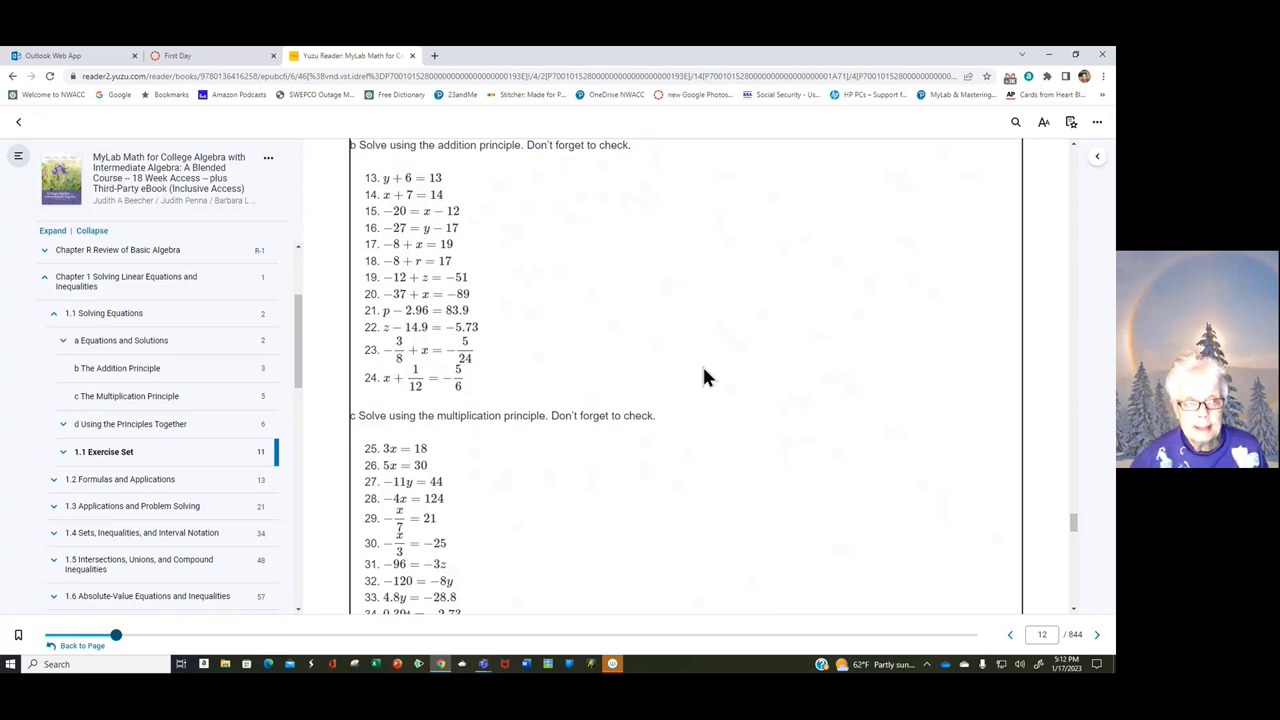
Close the e-book, launch the Pearson courseware, and open MyLab & Mastering in a new tab
{"action": "left_click", "coordinate": [412, 56]}
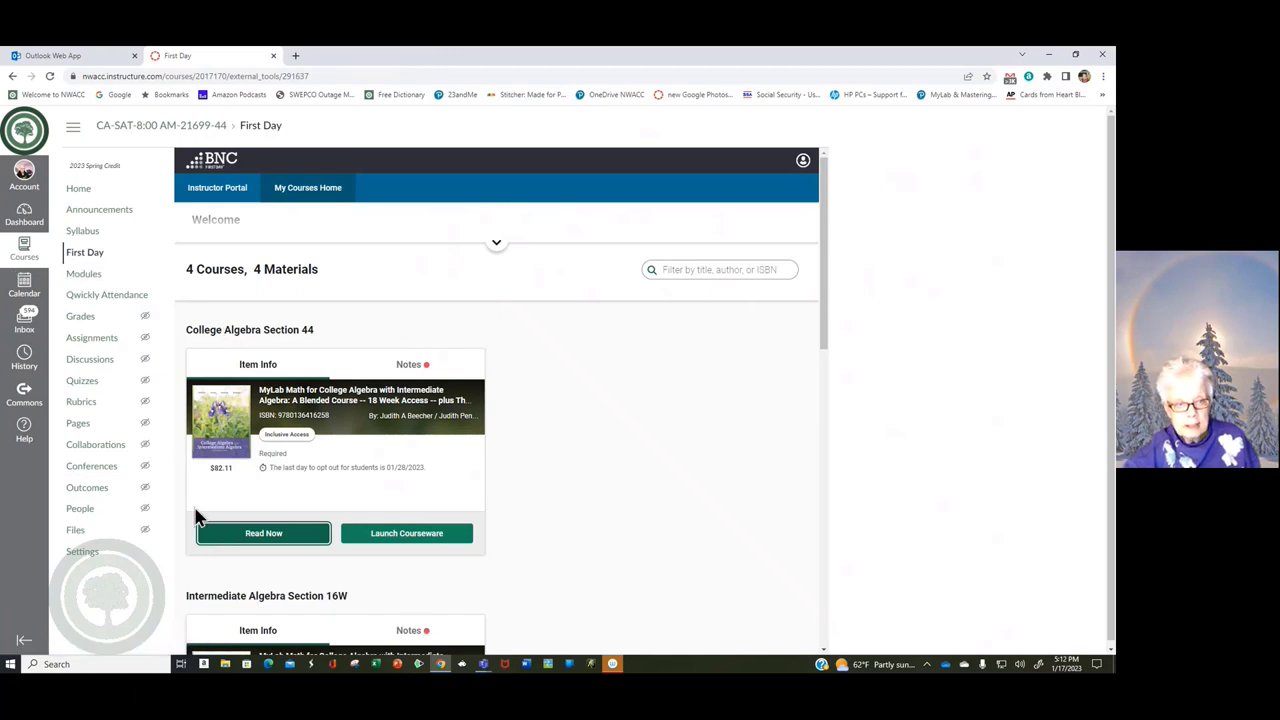
{"action": "left_click", "coordinate": [400, 535]}
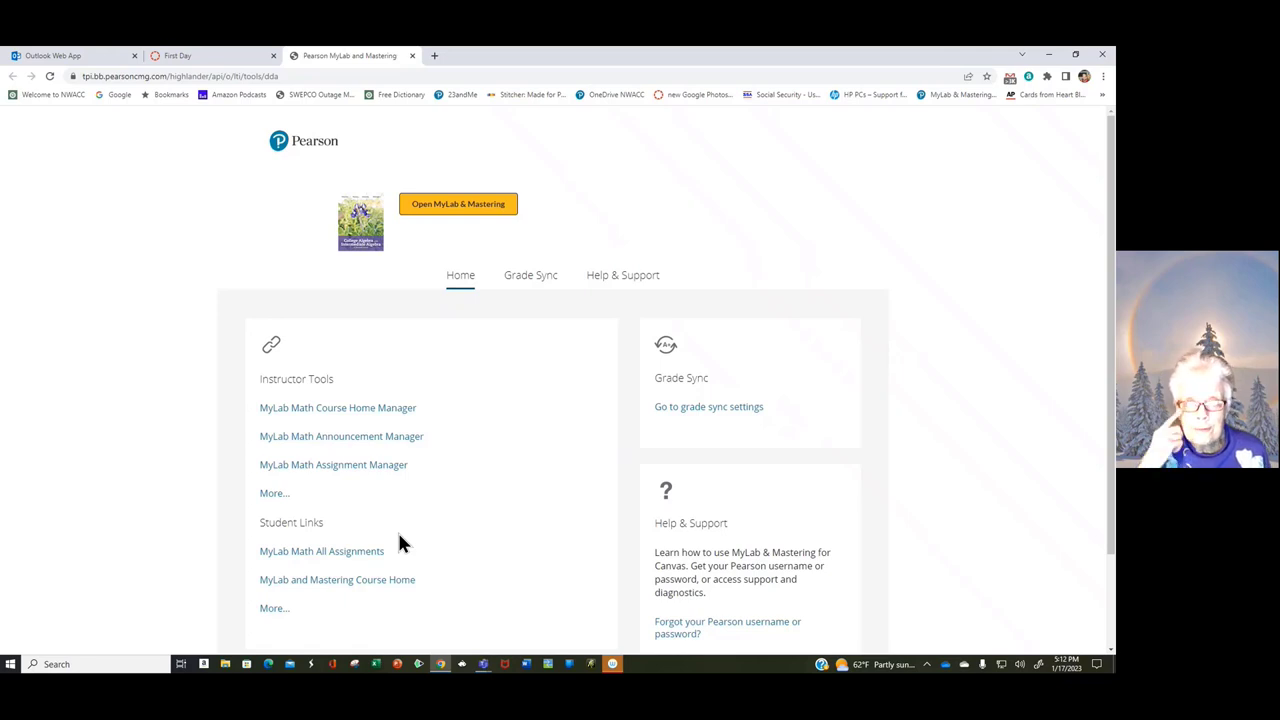
{"action": "left_click", "coordinate": [494, 210]}
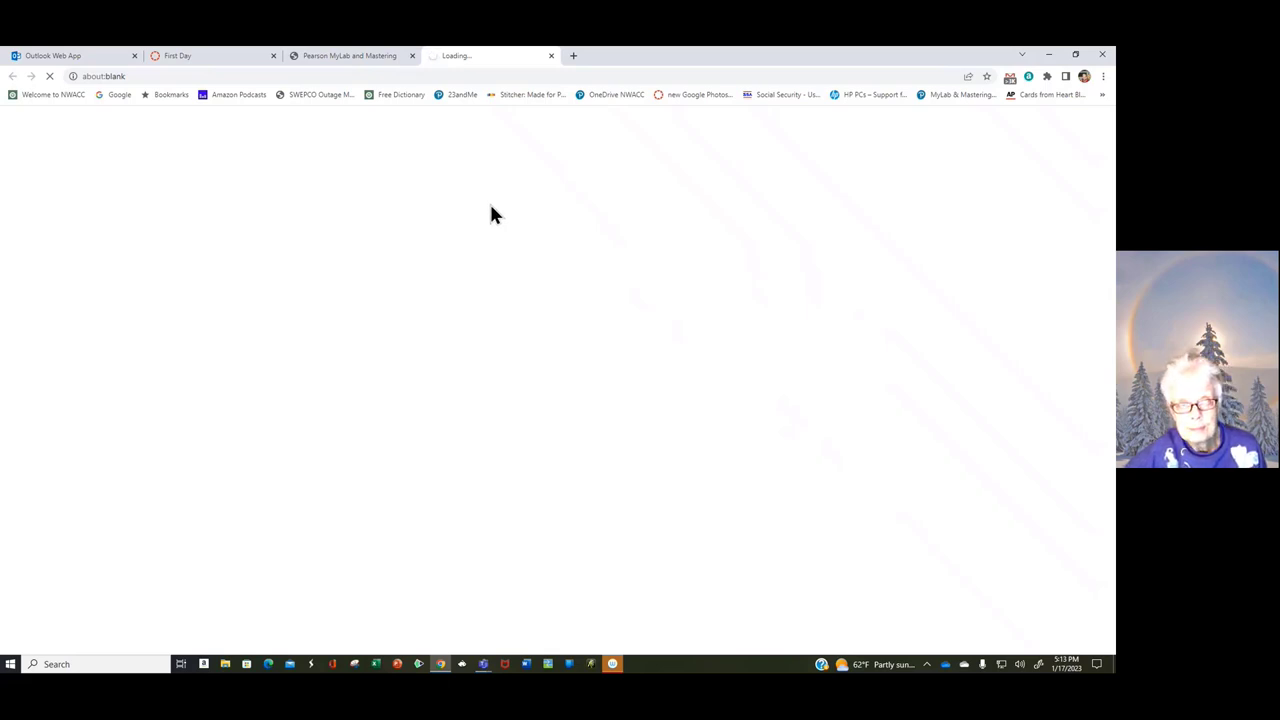
Close the stalled loading tab, try MyLab and Mastering Course Home, then close its error tab
{"action": "left_click", "coordinate": [550, 56]}
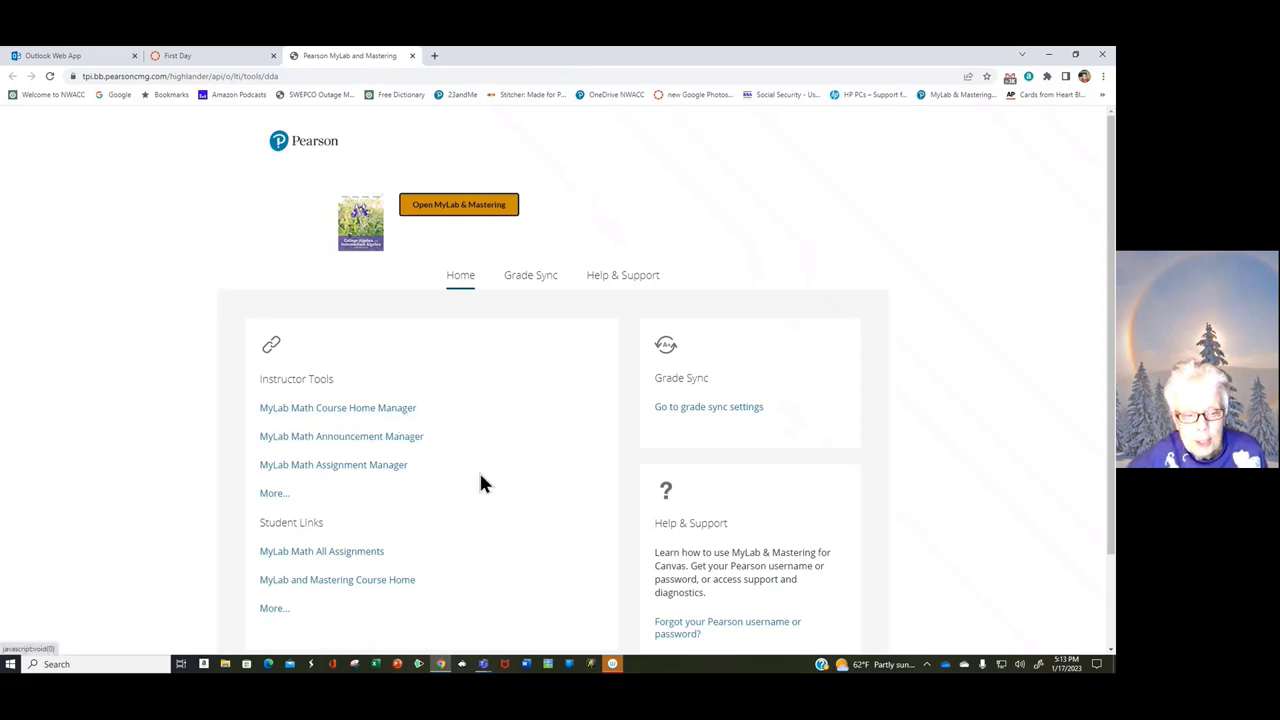
{"action": "scroll", "coordinate": [480, 483], "scroll_direction": "down", "scroll_amount": 2}
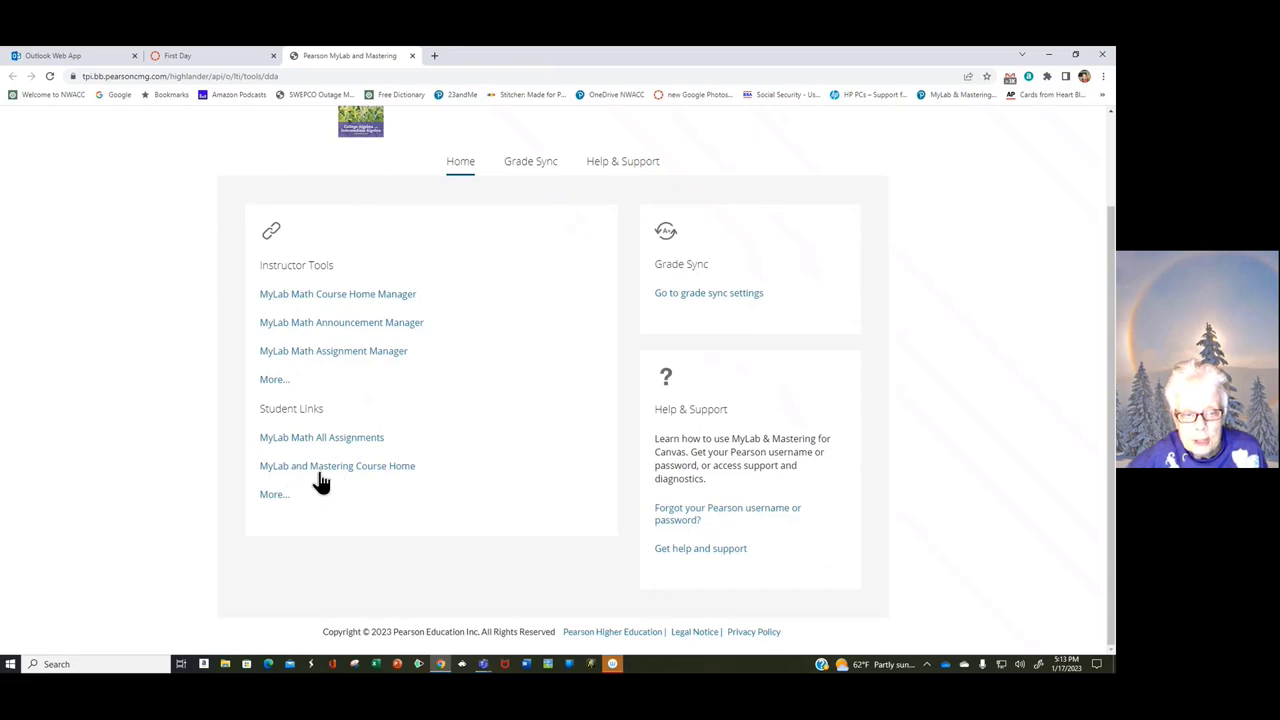
{"action": "left_click", "coordinate": [393, 468]}
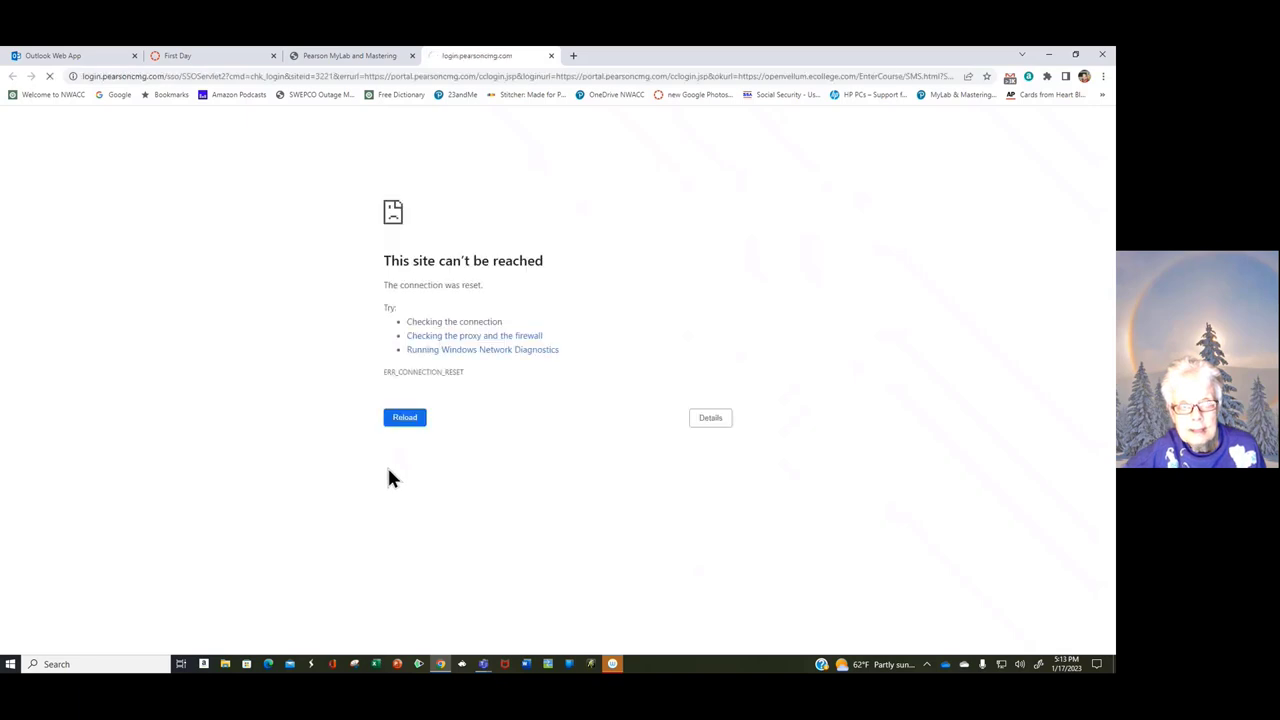
{"action": "left_click", "coordinate": [551, 56]}
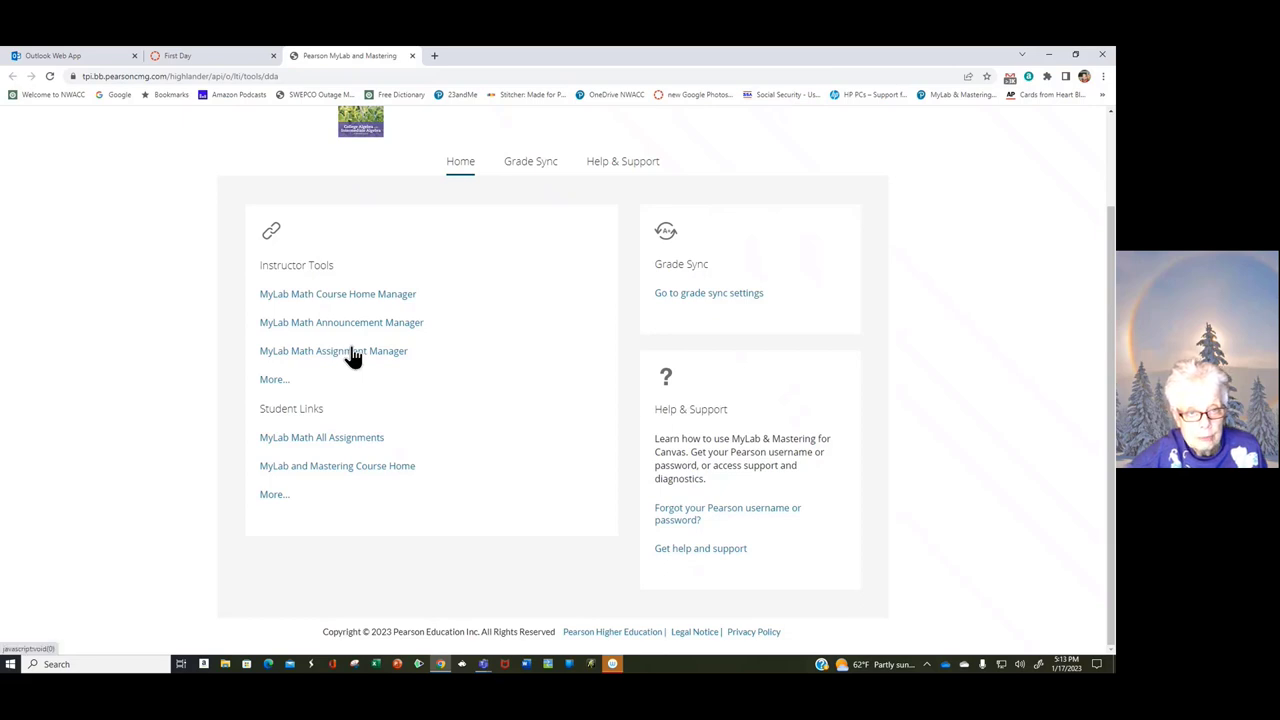
{"action": "scroll", "coordinate": [441, 364], "scroll_direction": "up", "scroll_amount": 2}
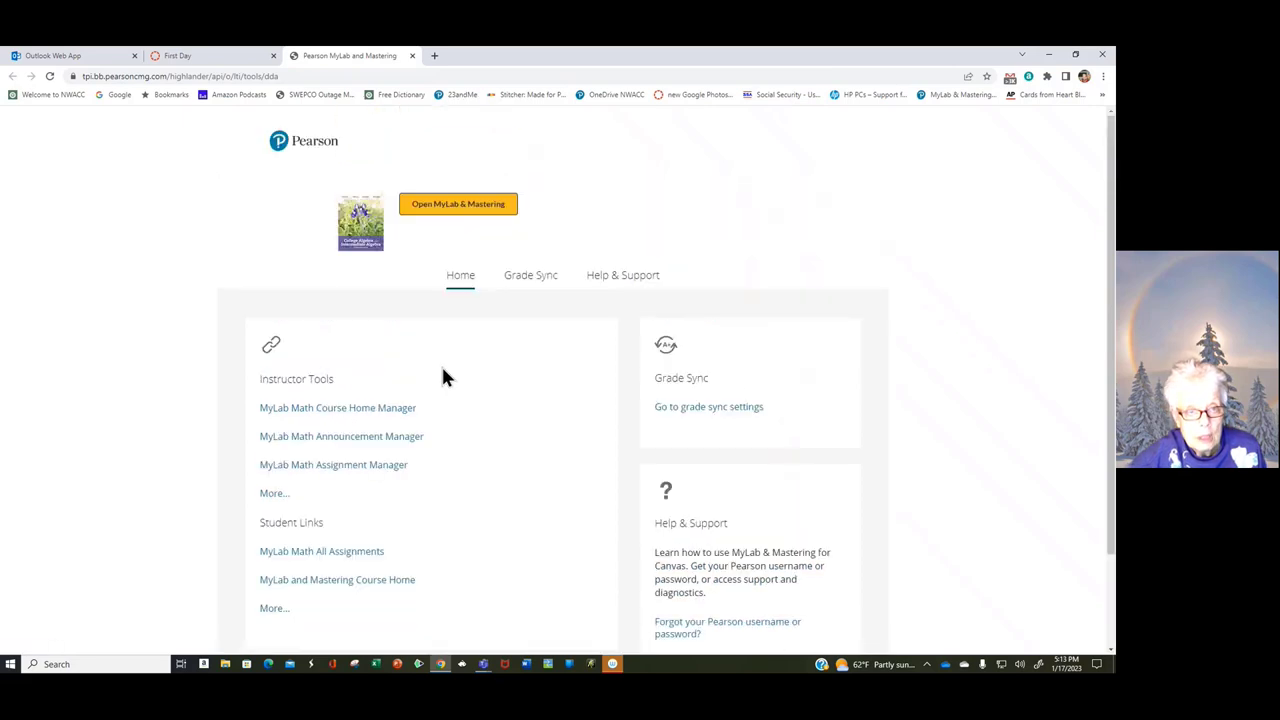
Relaunch MyLab & Mastering to reach the Spring2023 Saturday College Algebra 21699-44 Instructor Home
{"action": "left_click", "coordinate": [437, 218]}
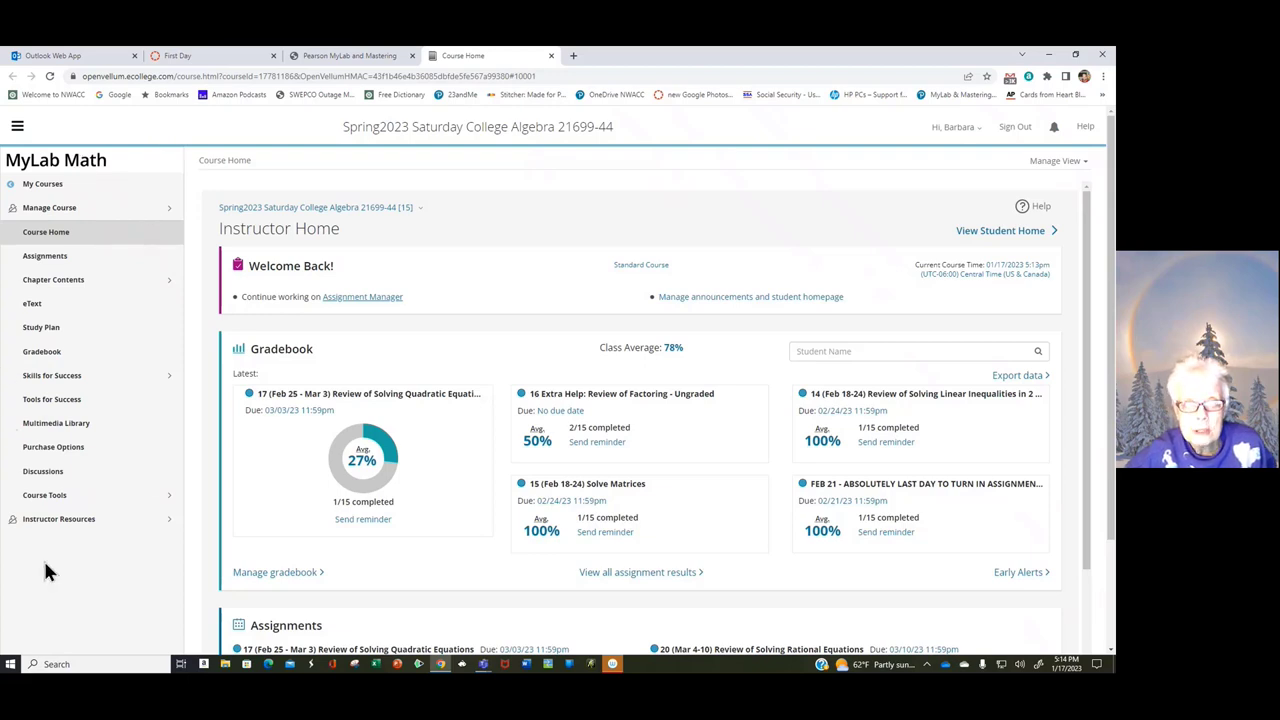
Browse the chapter contents to Chapter 2, Section 2.3 Finding Domain and Range
{"action": "left_click", "coordinate": [62, 287]}
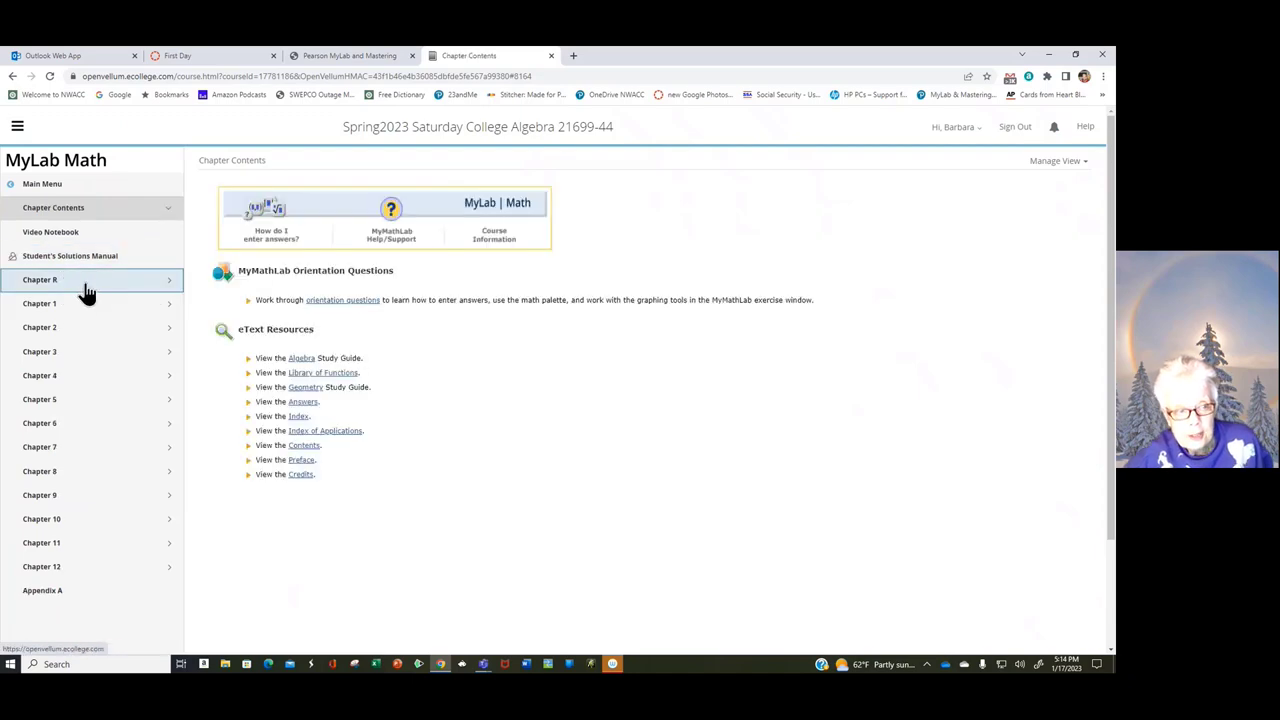
{"action": "left_click", "coordinate": [44, 330]}
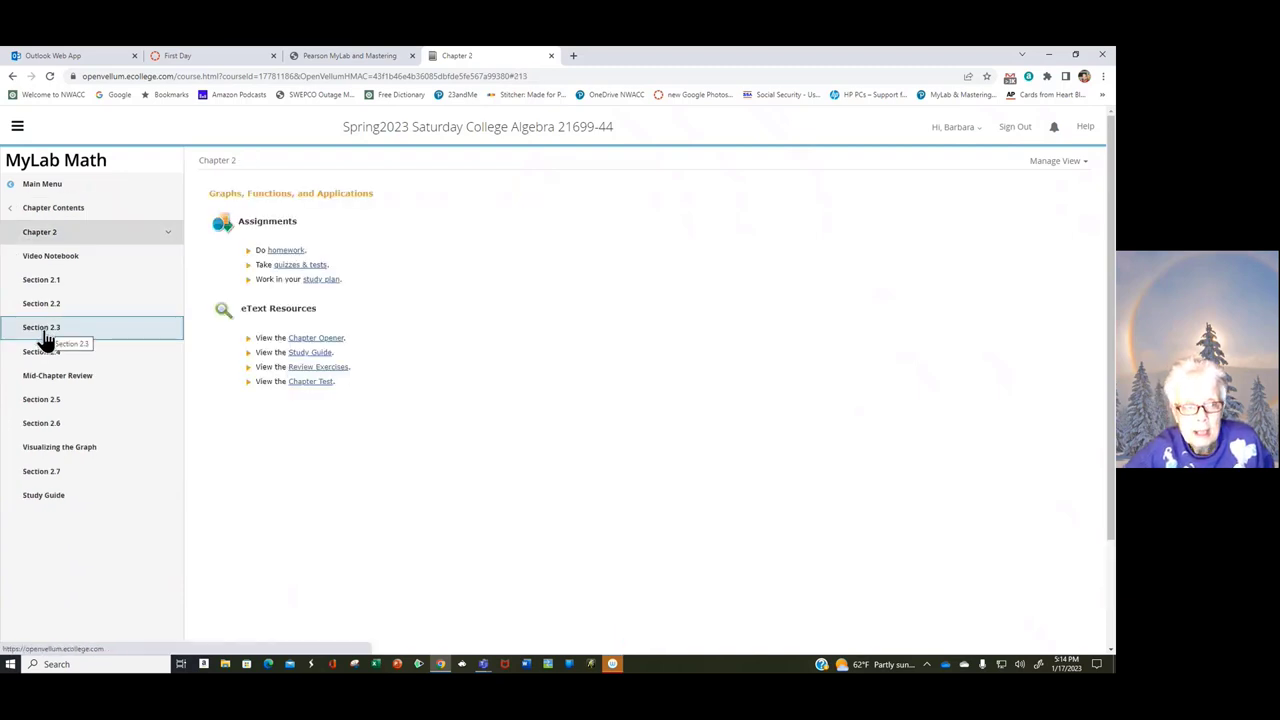
{"action": "left_click", "coordinate": [45, 340]}
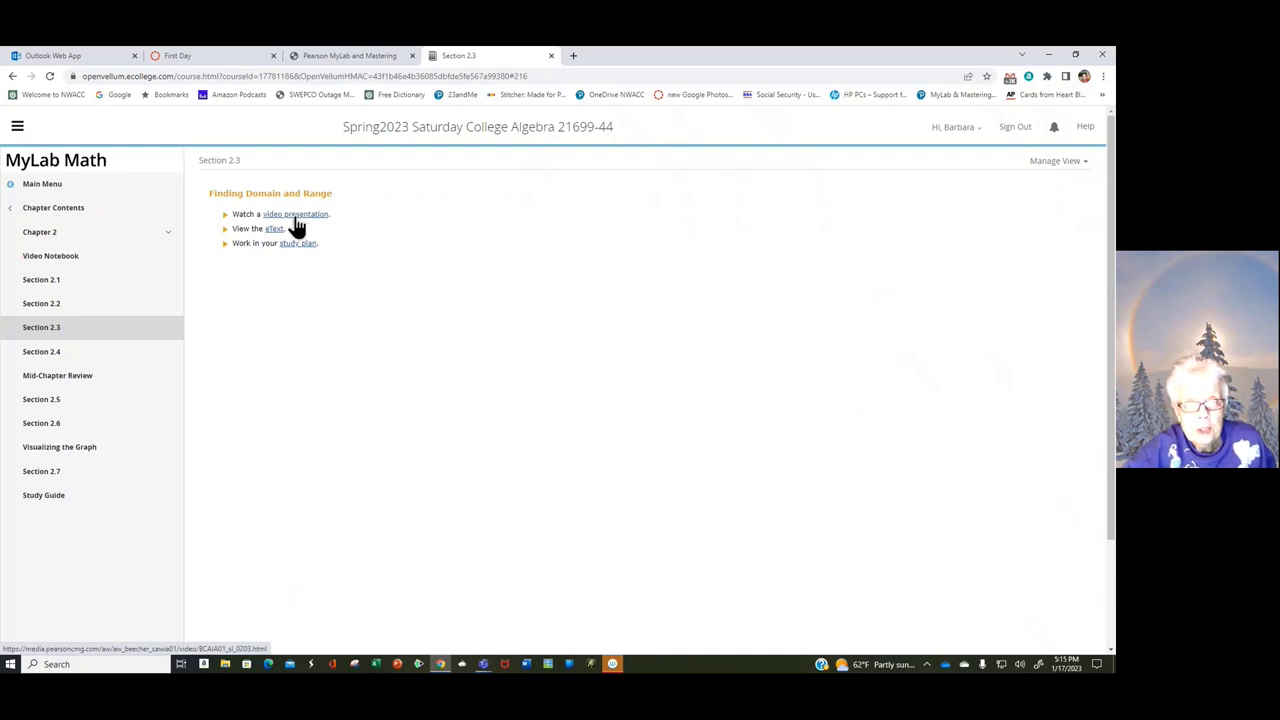
Go back through Chapter 2 and the contents to the Instructor Home
{"action": "left_click", "coordinate": [12, 76]}
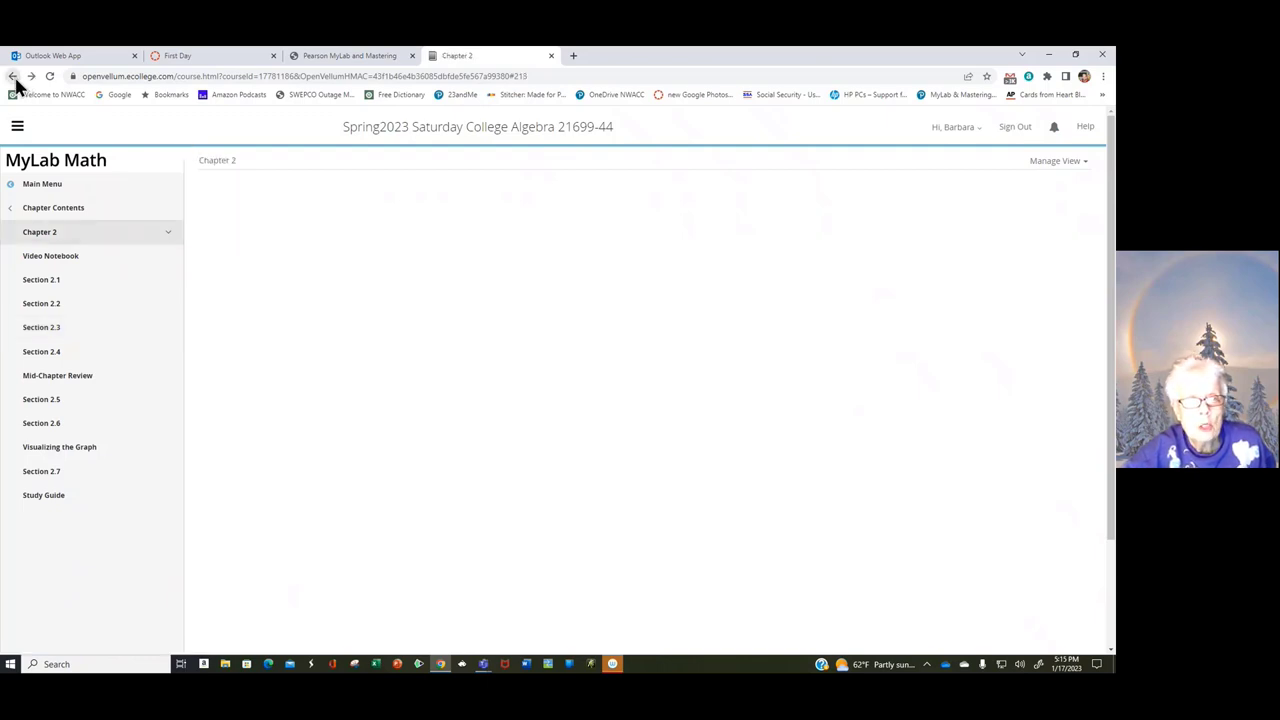
{"action": "left_click", "coordinate": [12, 76]}
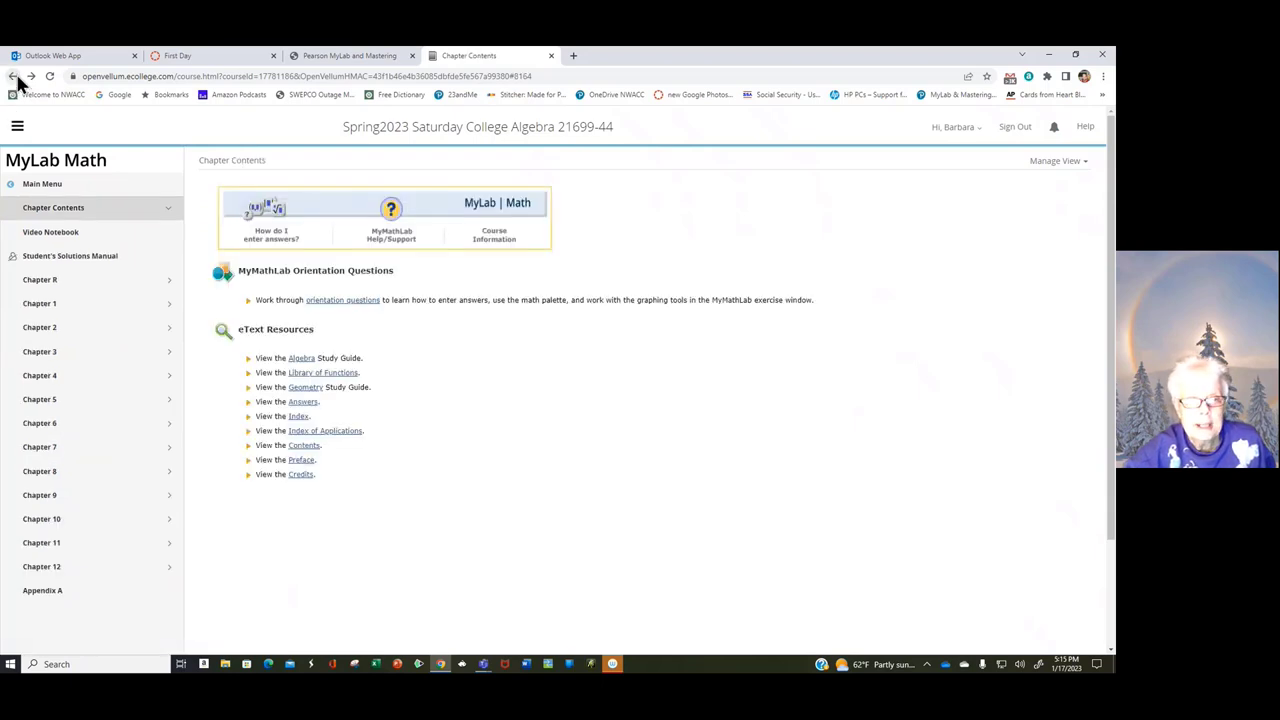
{"action": "left_click", "coordinate": [13, 77]}
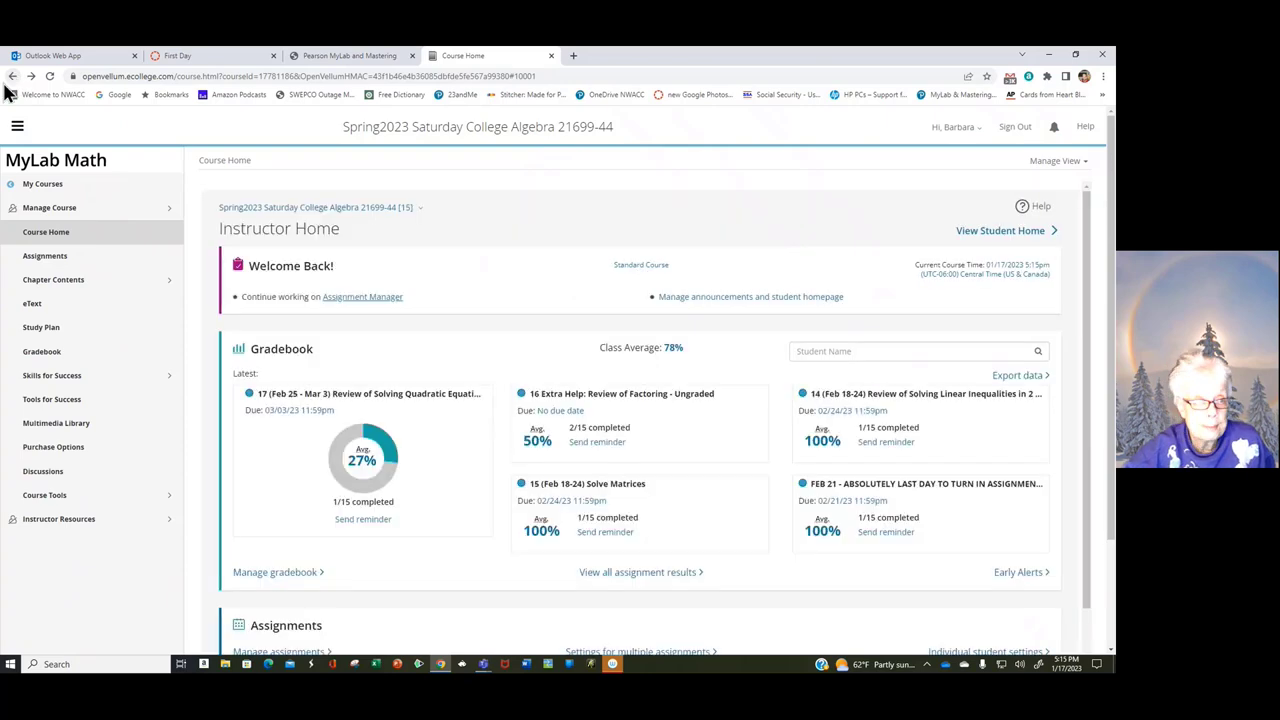
From Assignments, open homework 03 Review Solving Equations and Inequalities at Question 2 (1.1.65)
{"action": "left_click", "coordinate": [36, 262]}
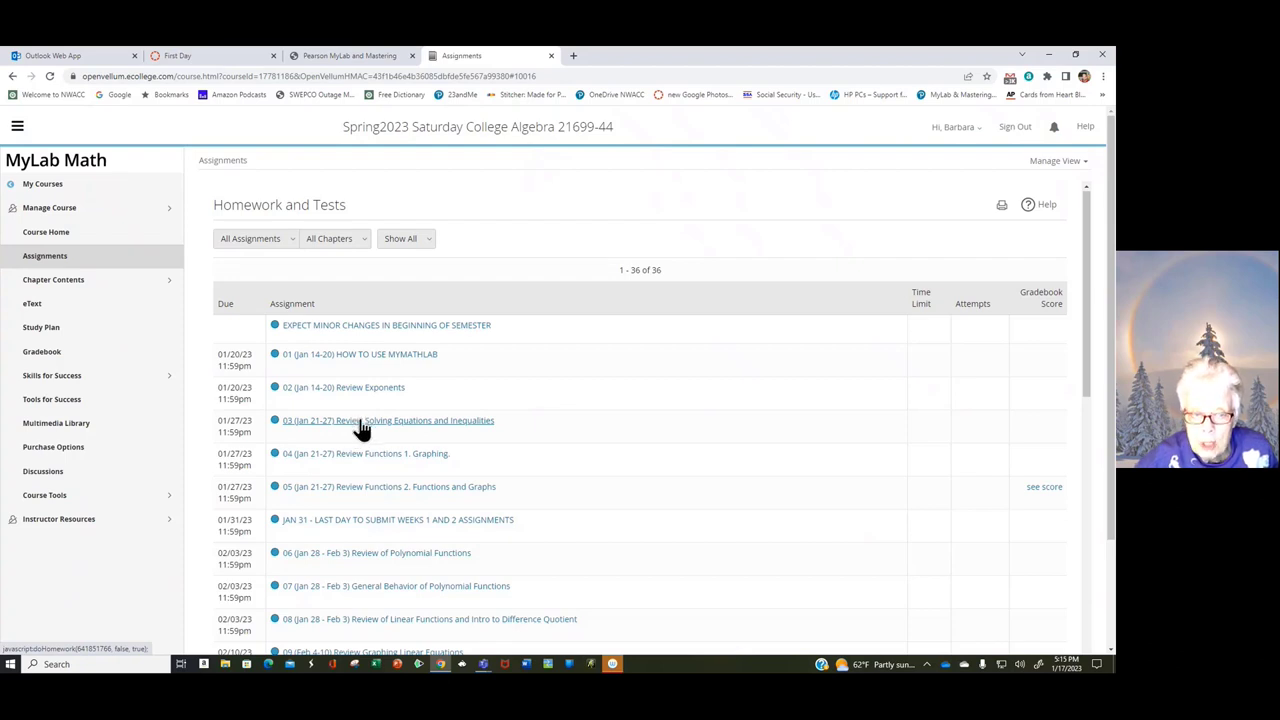
{"action": "left_click", "coordinate": [362, 426]}
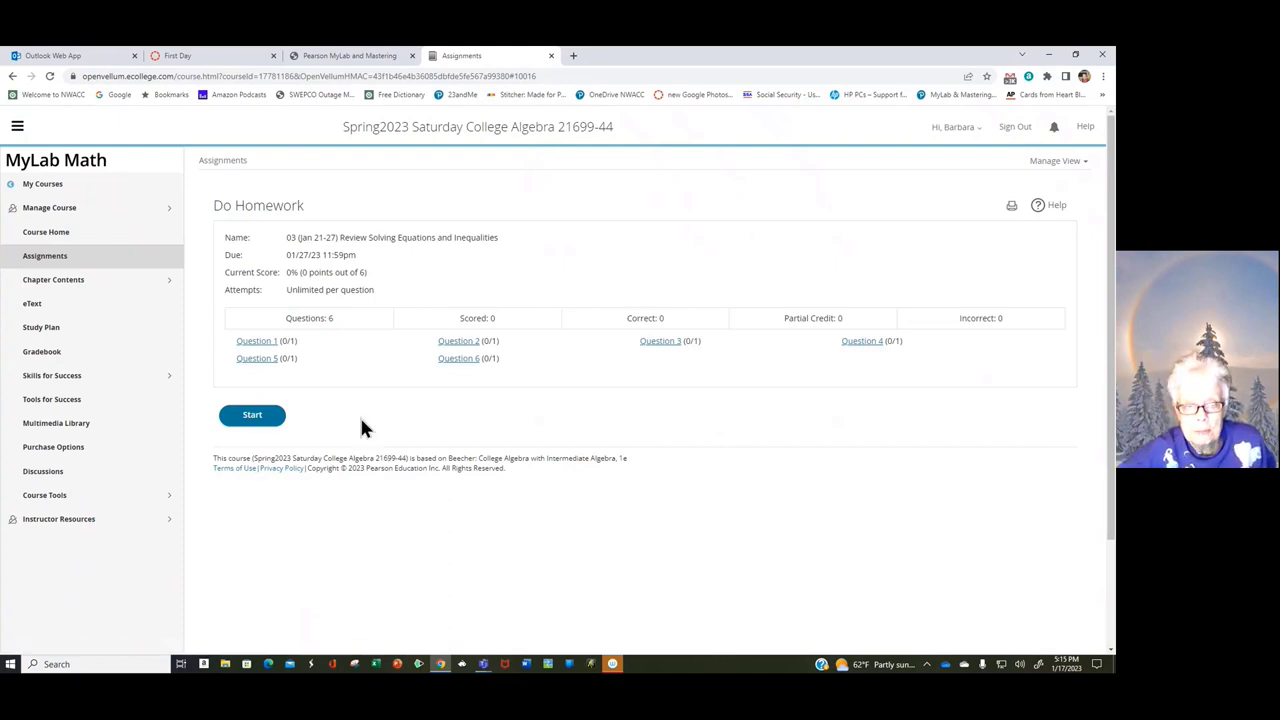
{"action": "left_click", "coordinate": [469, 342]}
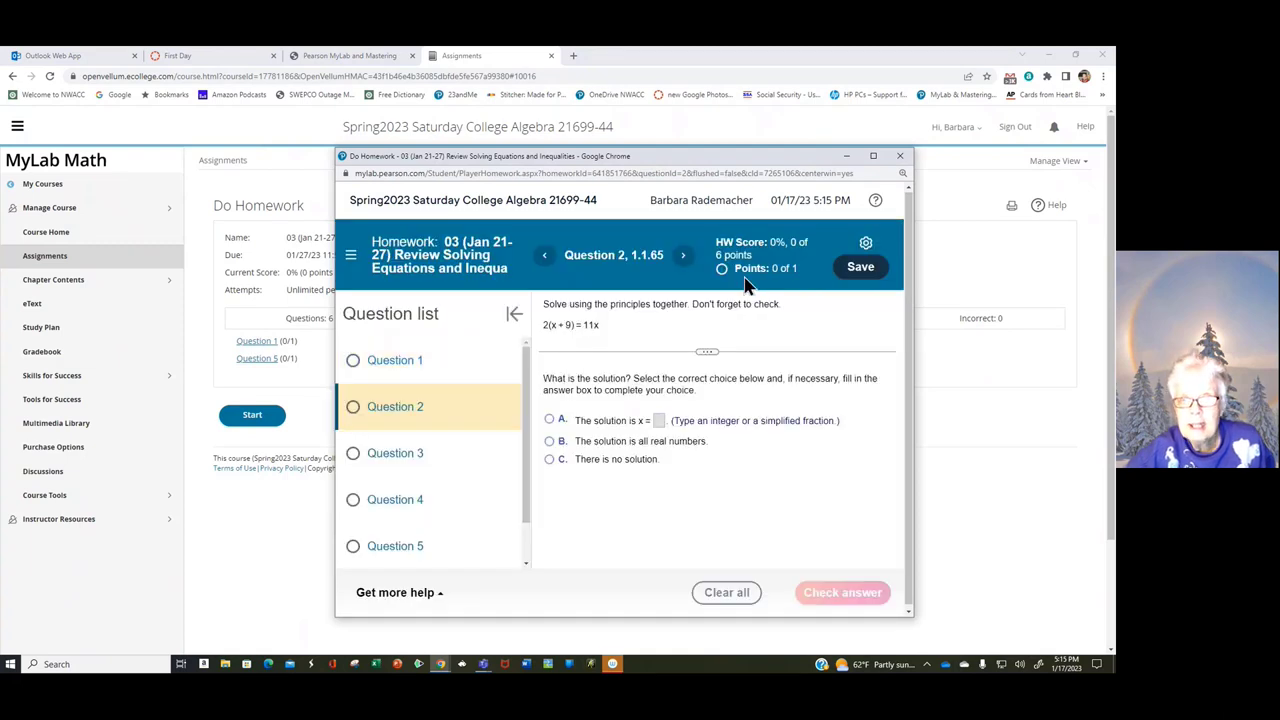
Maximize the homework player window showing Question 2
{"action": "left_click", "coordinate": [872, 157]}
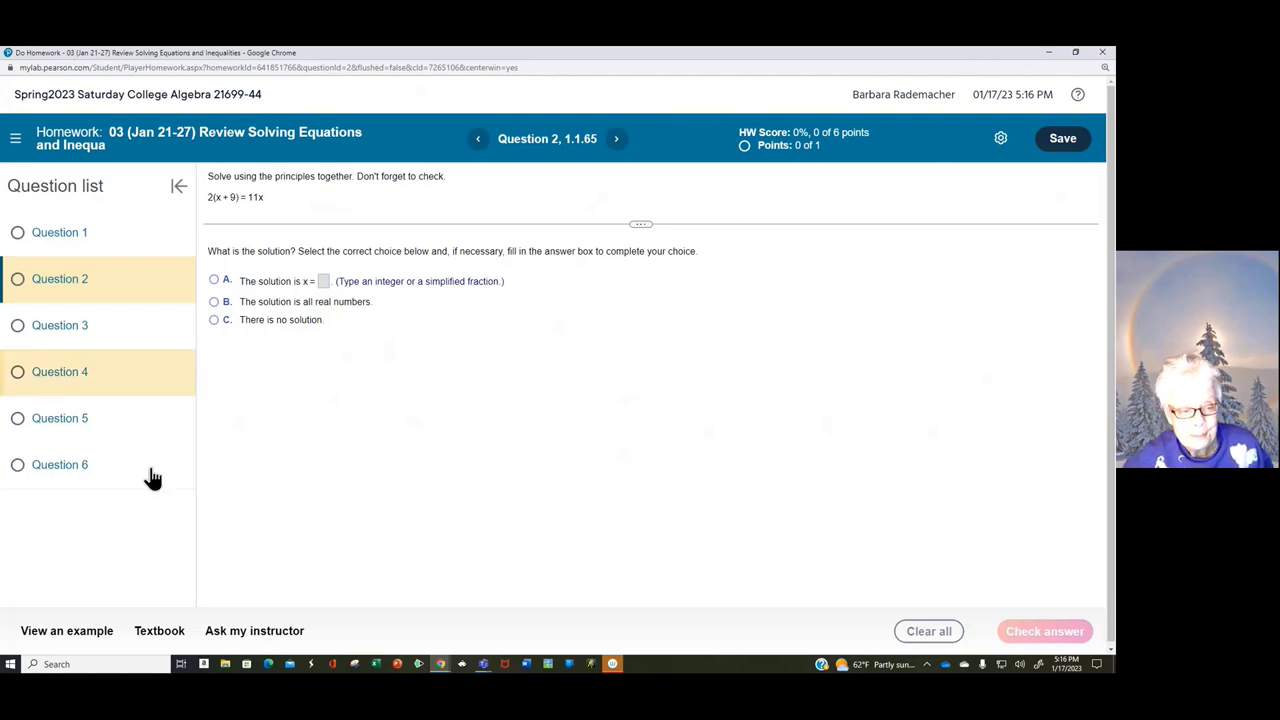
Step through the worked example for 2(x + 9) = 11x, including the add 8x step, then close it
{"action": "left_click", "coordinate": [36, 640]}
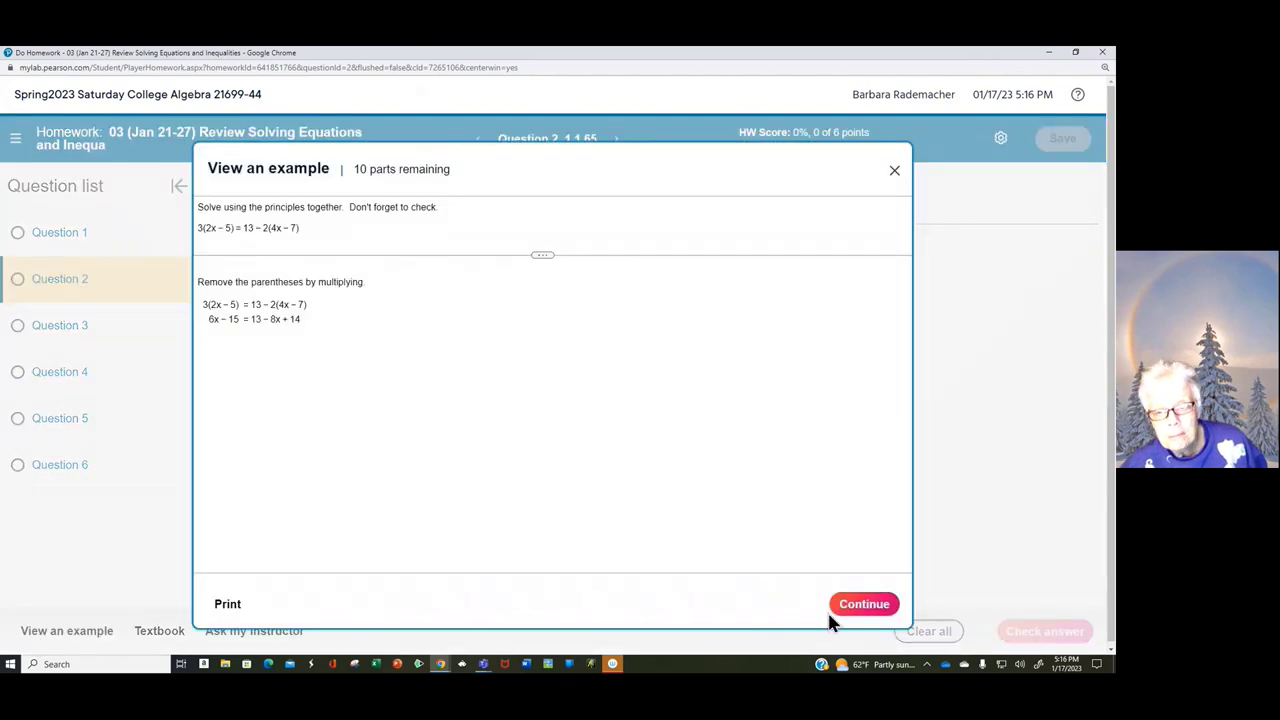
{"action": "left_click", "coordinate": [858, 608]}
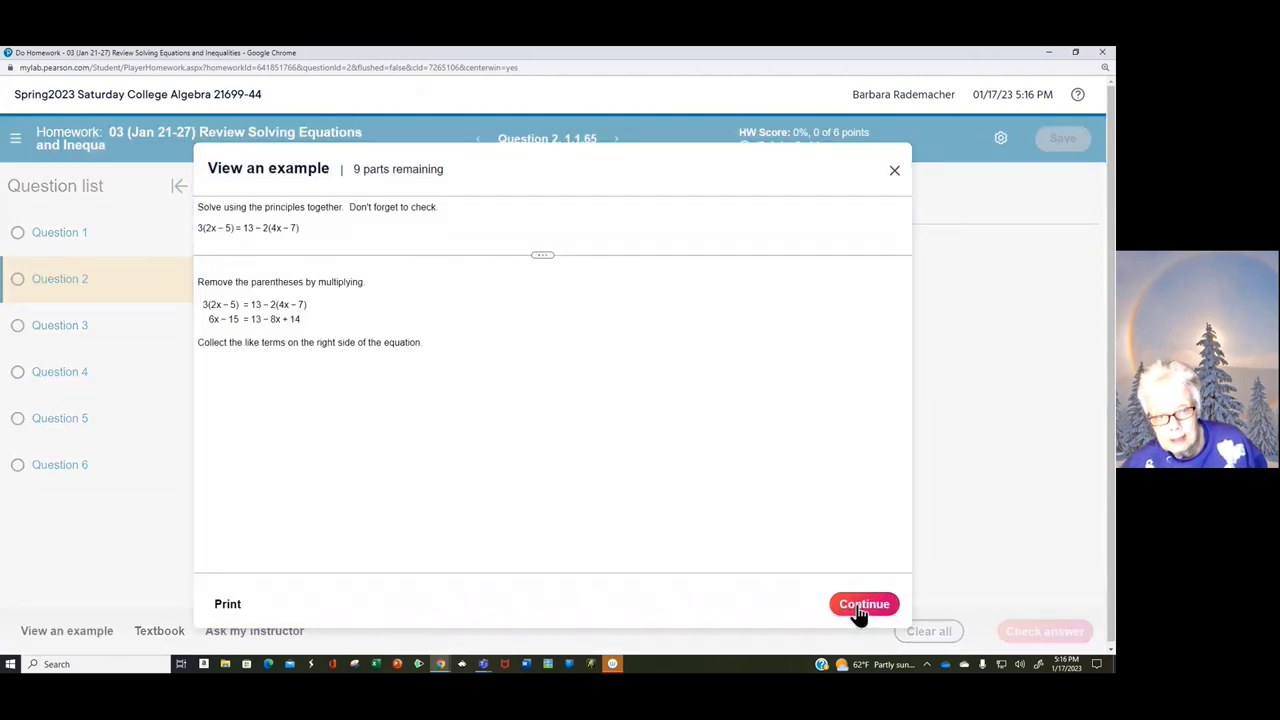
{"action": "left_click", "coordinate": [858, 612]}
{"action": "left_click", "coordinate": [854, 610]}
{"action": "left_click", "coordinate": [855, 608]}
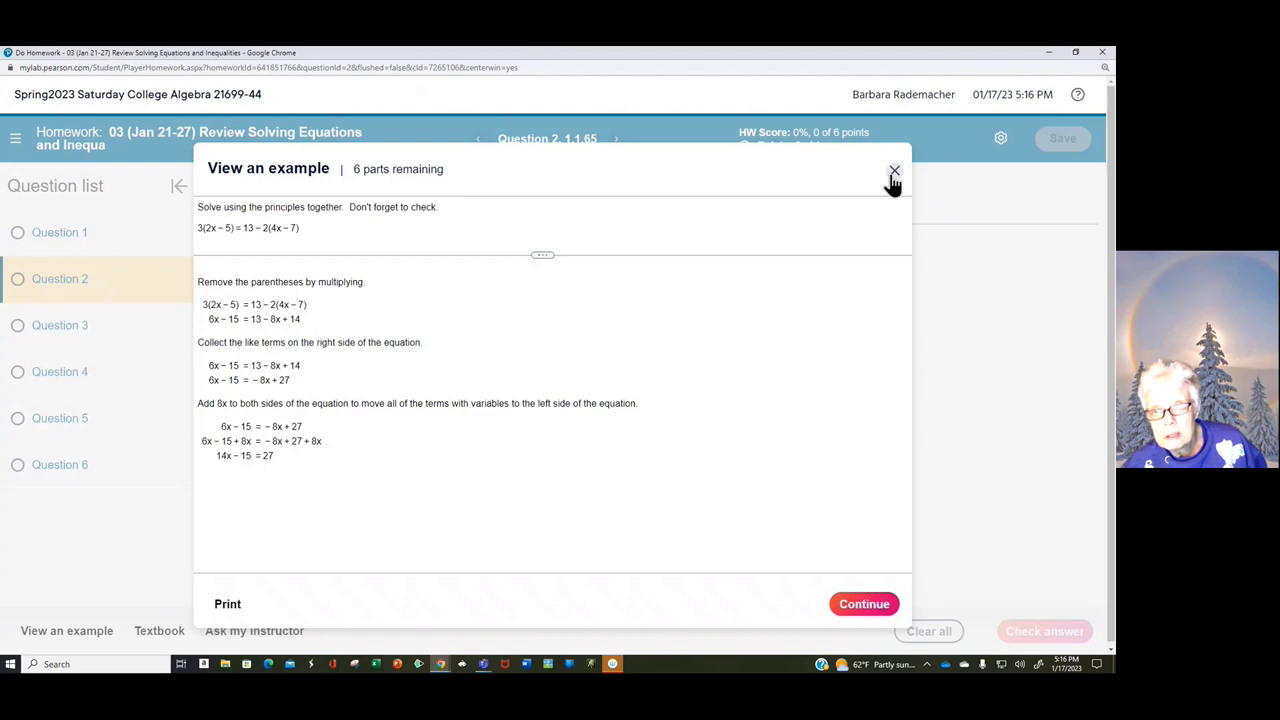
{"action": "left_click", "coordinate": [893, 172]}
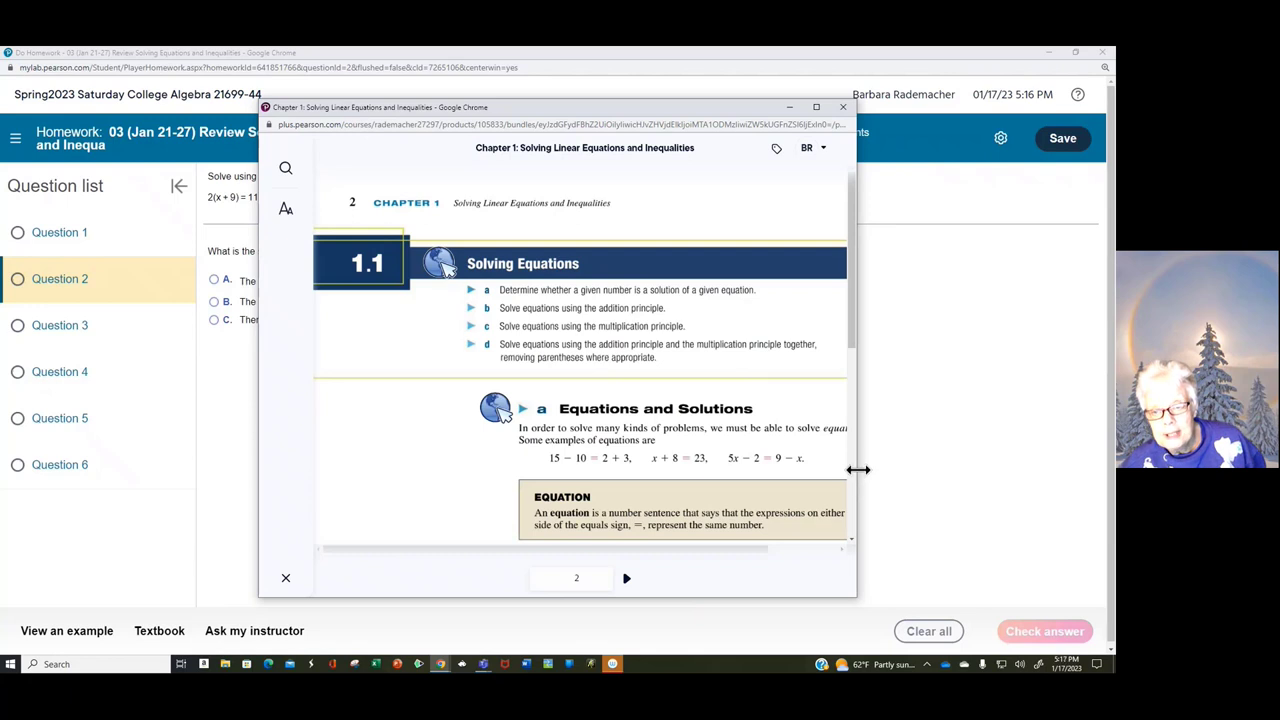
Widen and scroll the section 1.1 textbook, close it, and open the Ask my instructor form
{"action": "left_click_drag", "start_coordinate": [858, 469], "coordinate": [967, 468]}
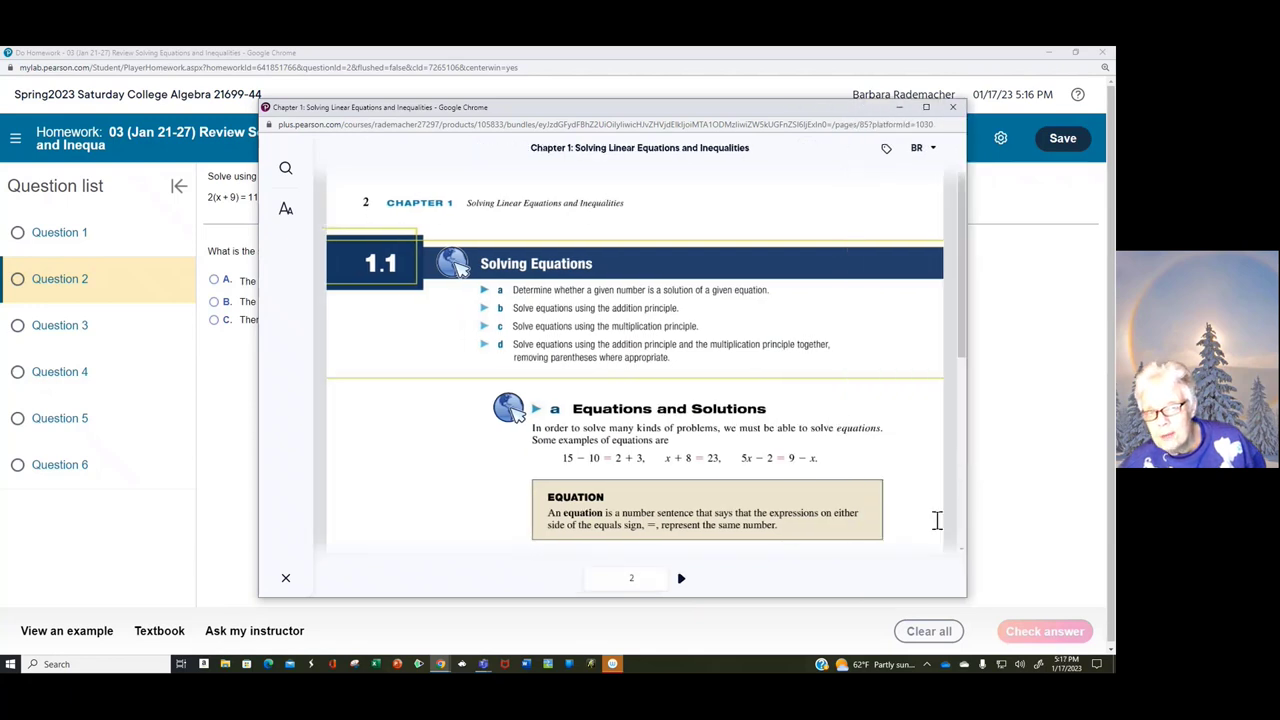
{"action": "scroll", "coordinate": [812, 470], "scroll_direction": "down", "scroll_amount": 5}
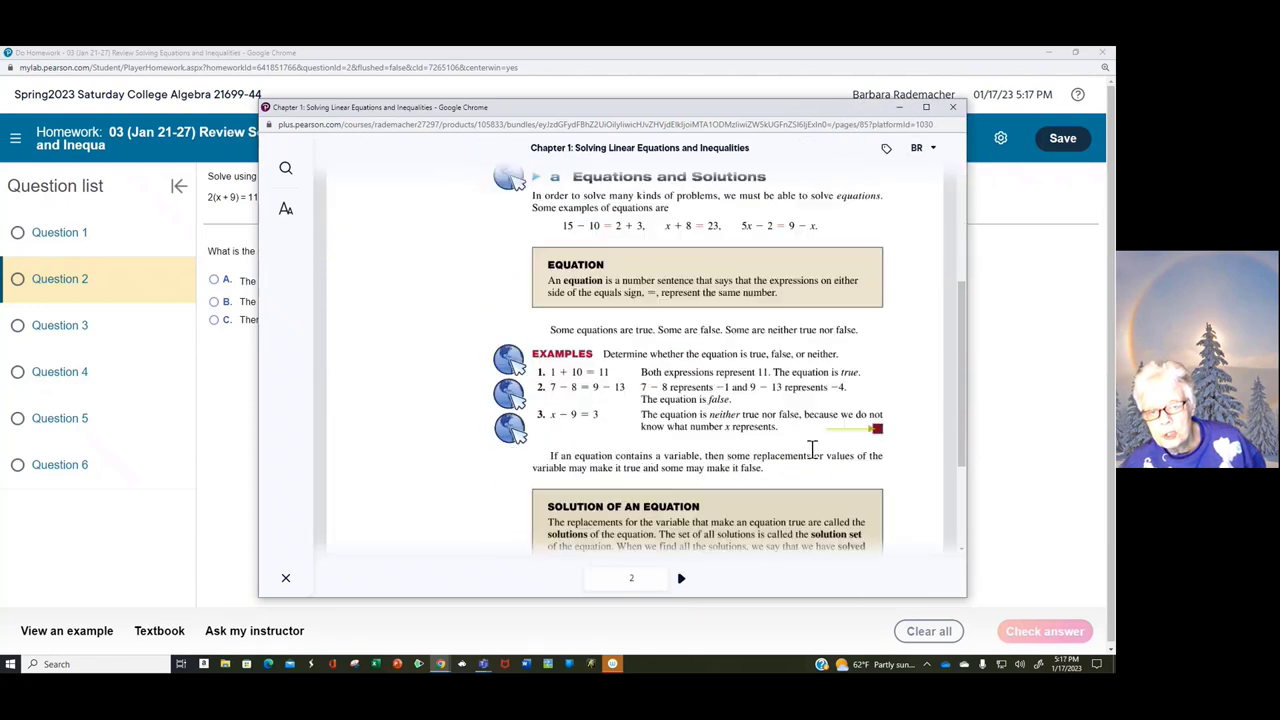
{"action": "scroll", "coordinate": [812, 452], "scroll_direction": "down", "scroll_amount": 3}
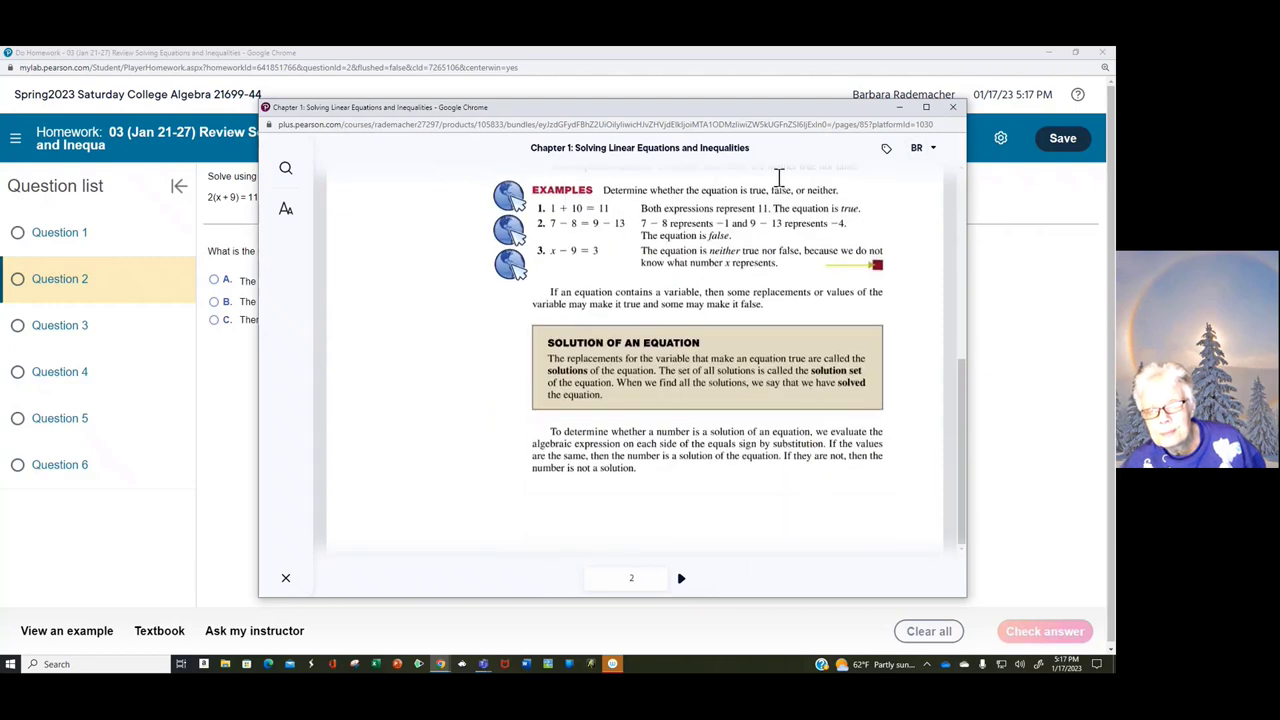
{"action": "left_click", "coordinate": [917, 147]}
{"action": "left_click", "coordinate": [952, 108]}
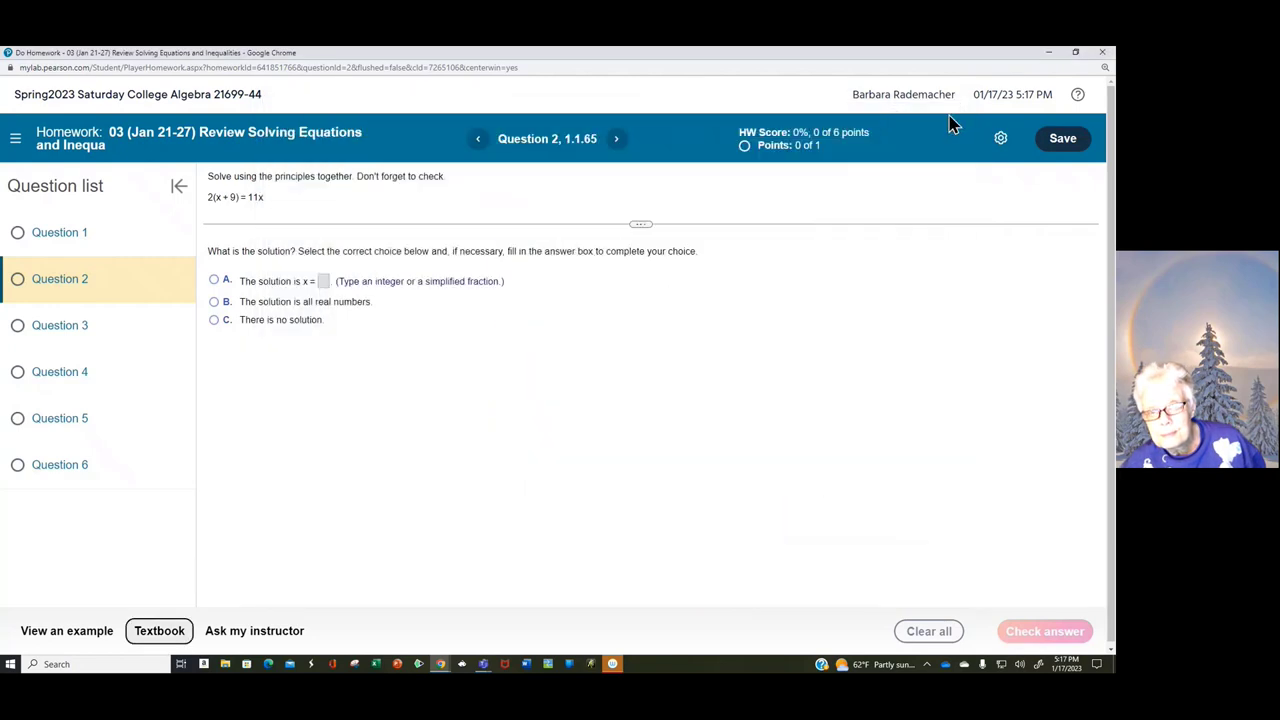
{"action": "left_click", "coordinate": [240, 631]}
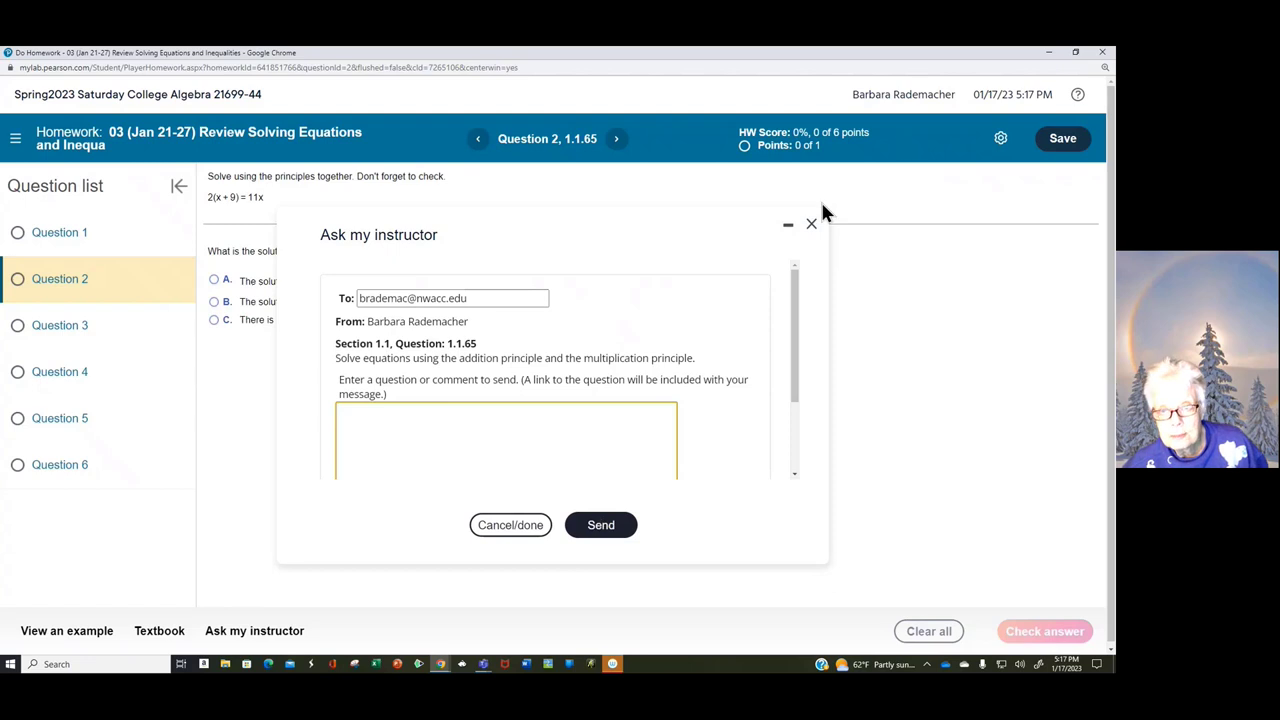
Close the Ask my instructor form for Question 1.1.65 without sending a message
{"action": "left_click", "coordinate": [811, 226]}
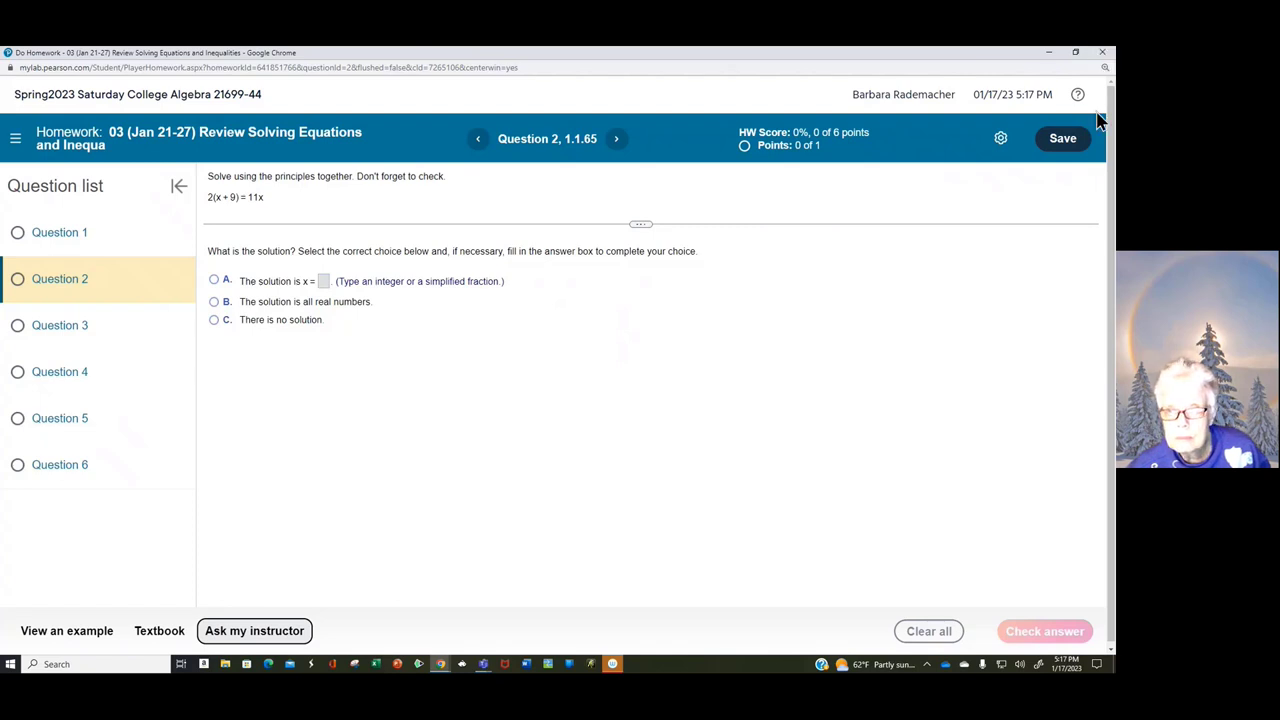
Close the homework player and confirm leaving, returning to assignment 03's Do Homework page
{"action": "left_click", "coordinate": [1102, 55]}
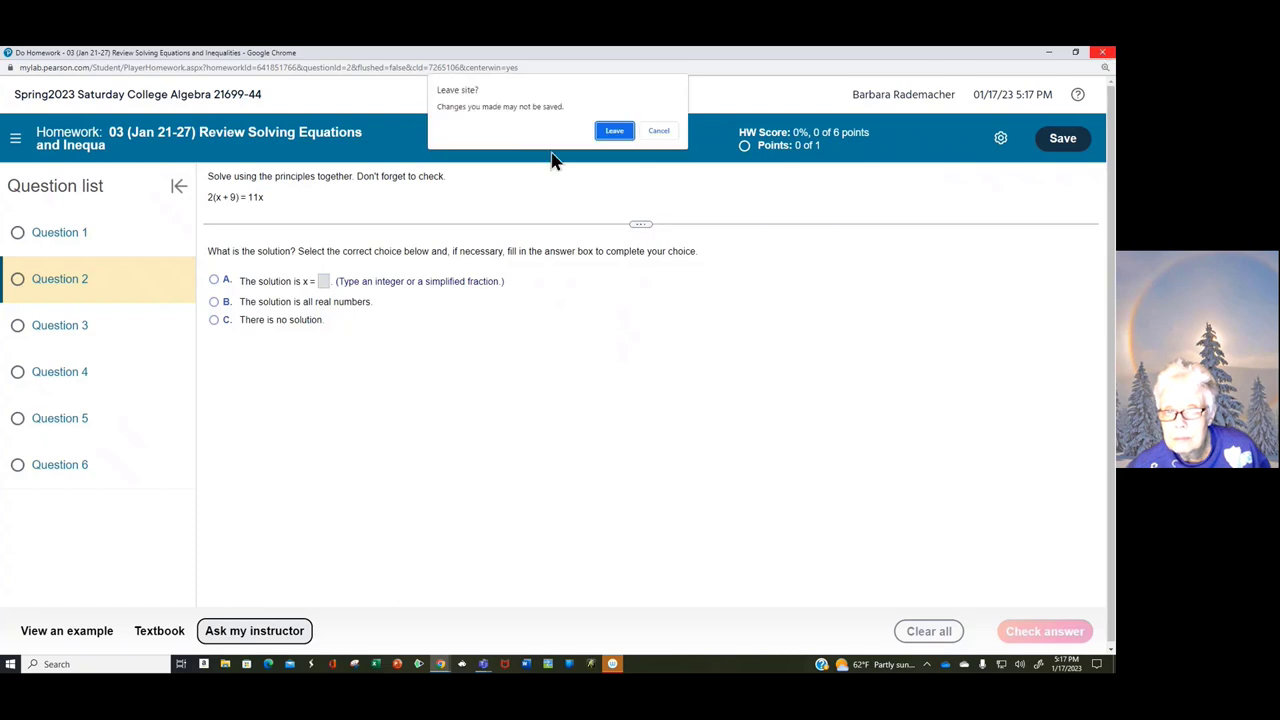
{"action": "left_click", "coordinate": [614, 131]}
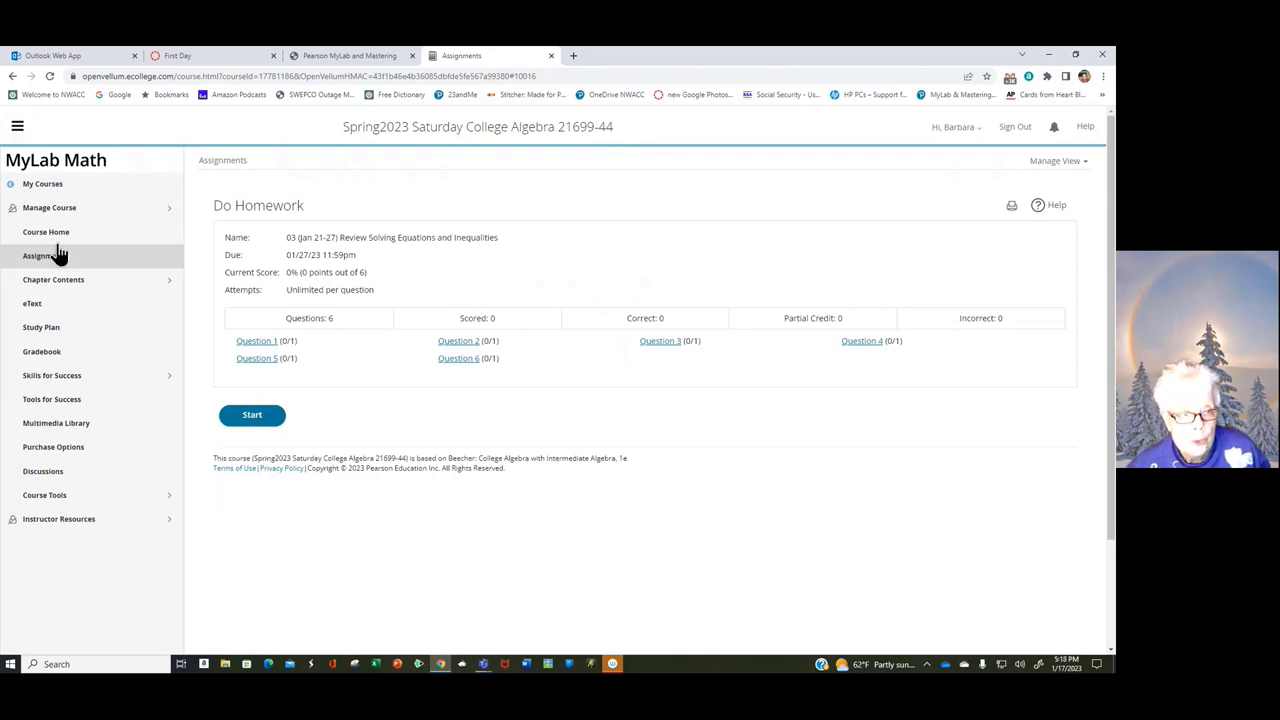
Open the Assignment Manager from Course Tools
{"action": "left_click", "coordinate": [38, 496]}
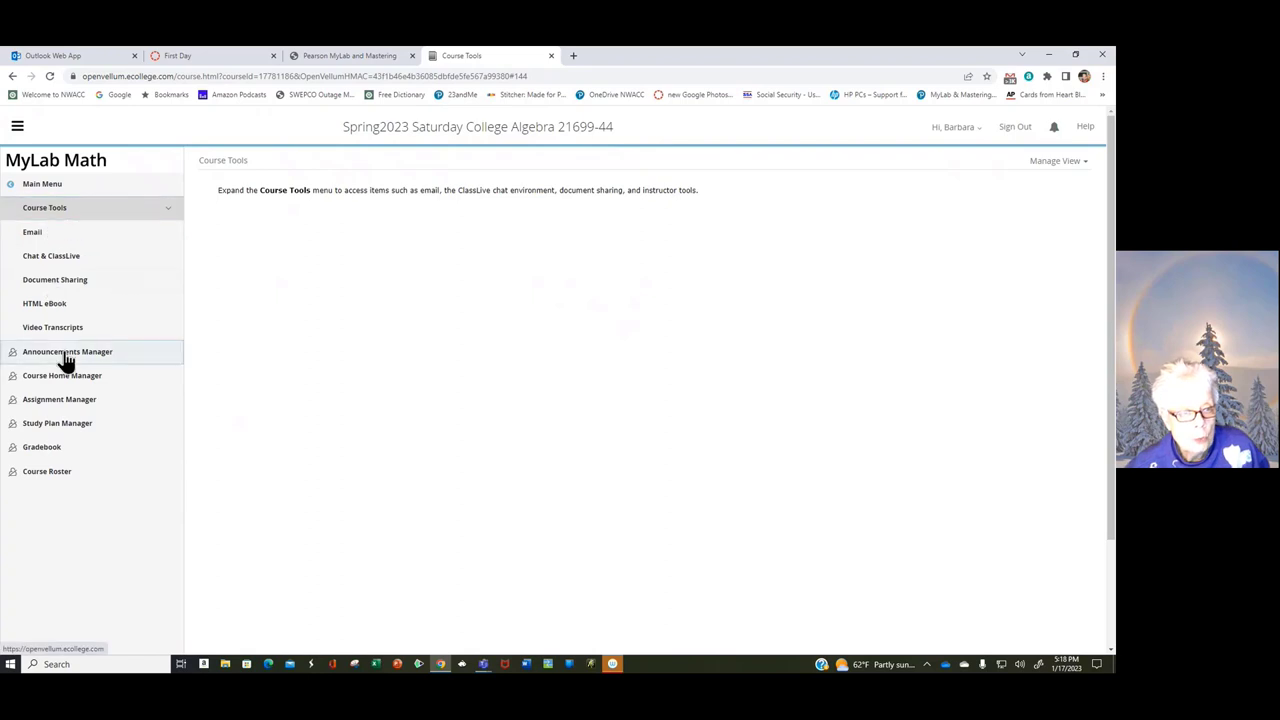
{"action": "left_click", "coordinate": [57, 412]}
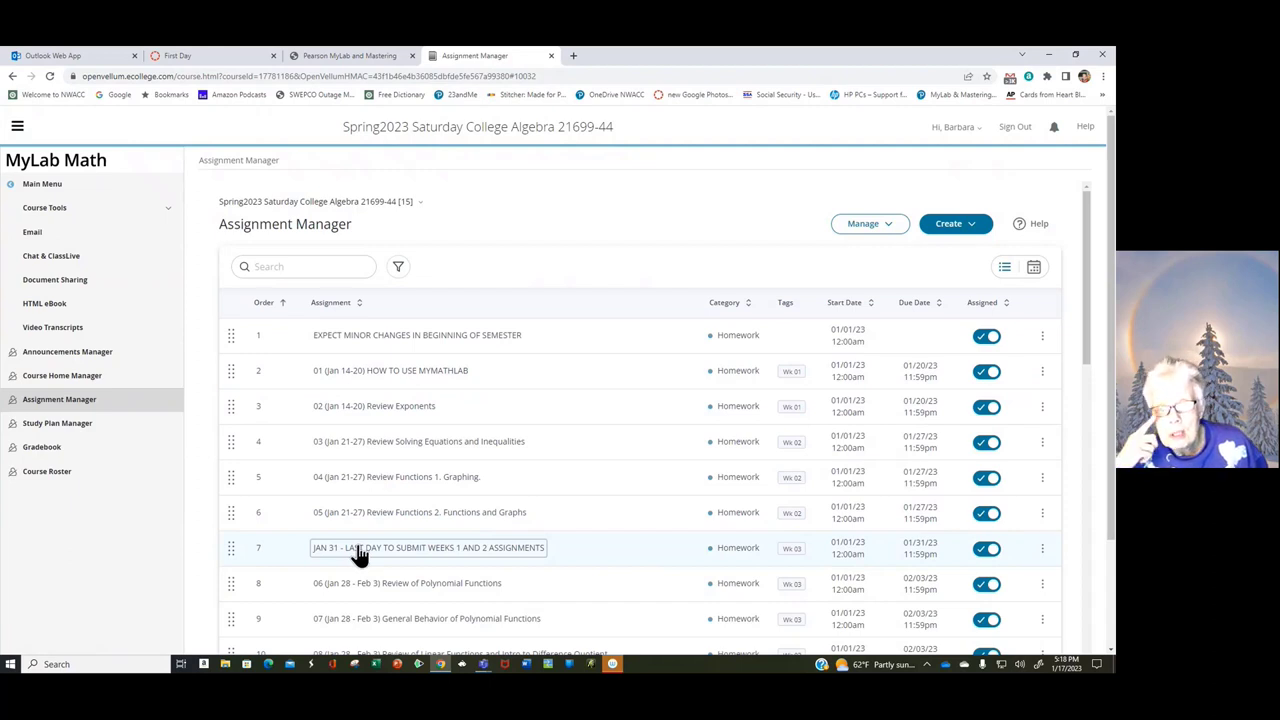
{"action": "left_click", "coordinate": [964, 228]}
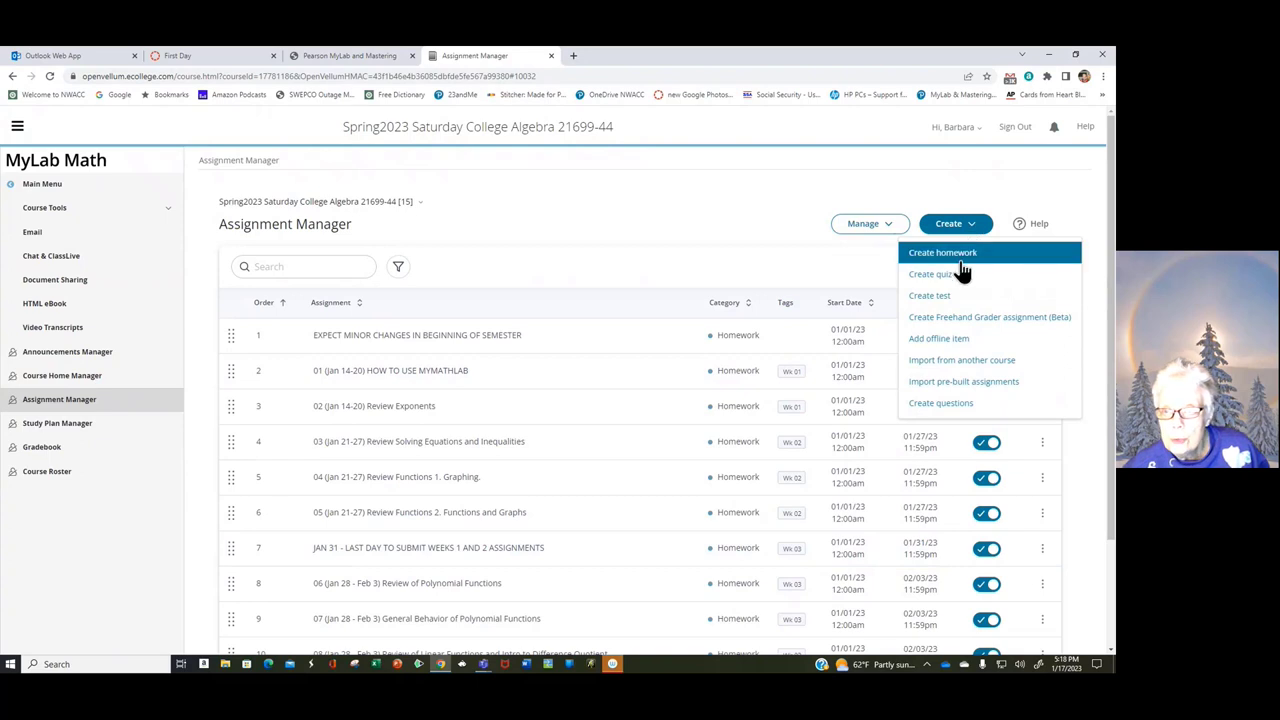
{"action": "left_click", "coordinate": [962, 265]}
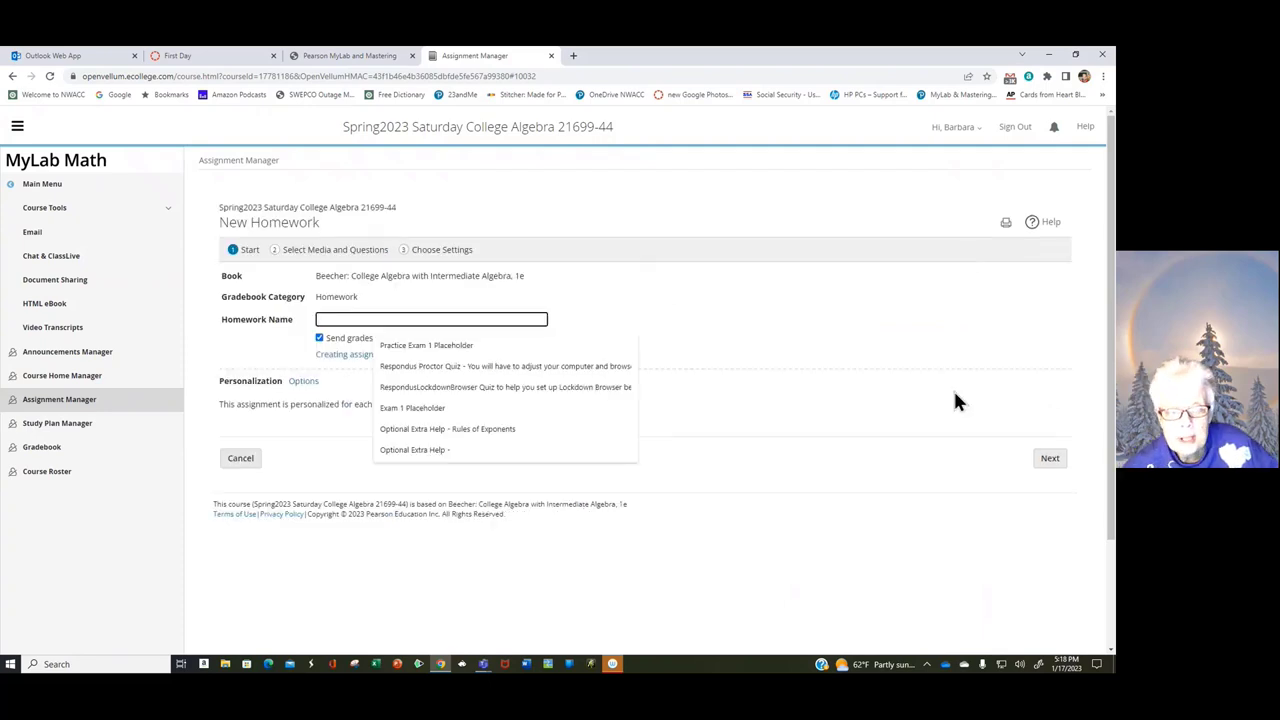
{"action": "left_click", "coordinate": [224, 454]}
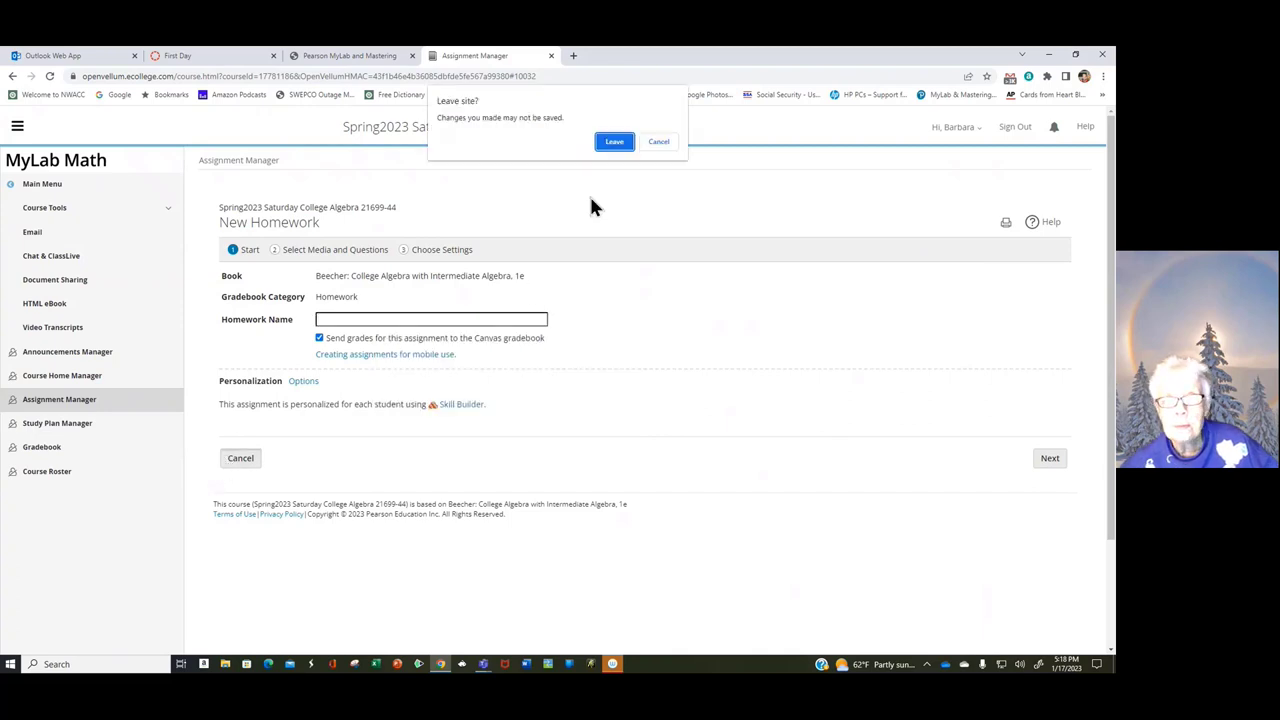
{"action": "left_click", "coordinate": [614, 143]}
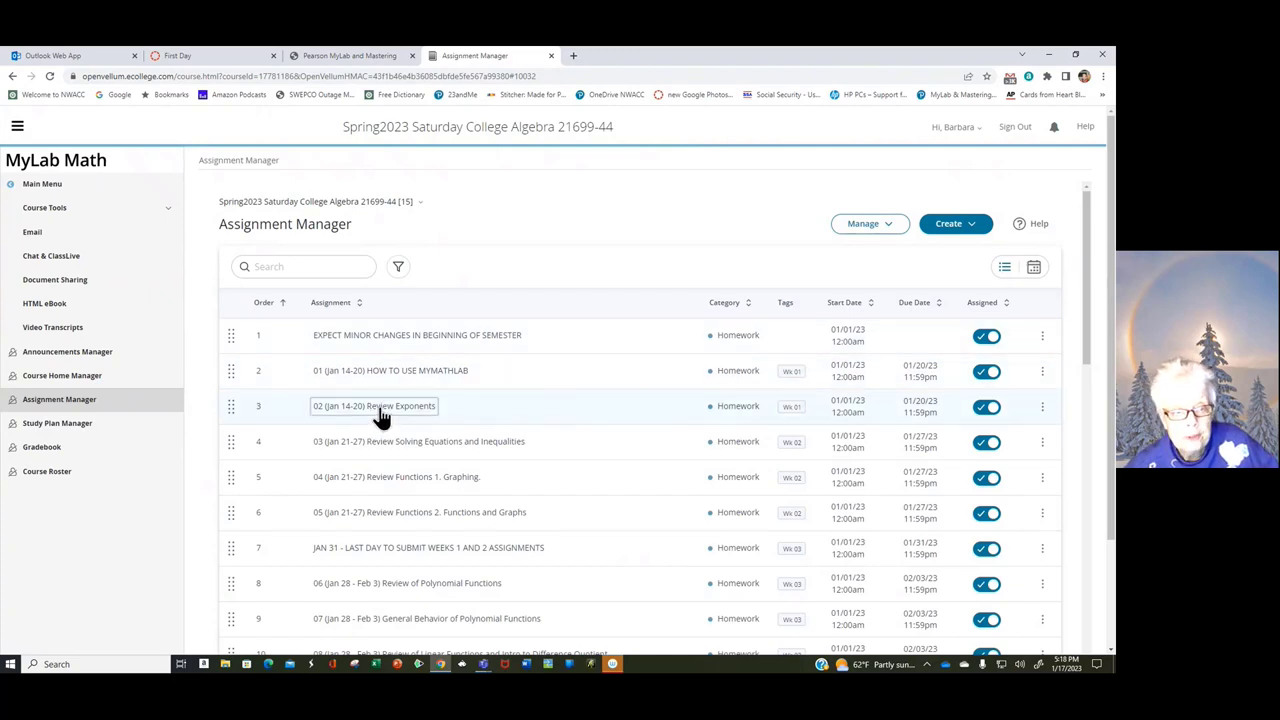
{"action": "left_click", "coordinate": [387, 478]}
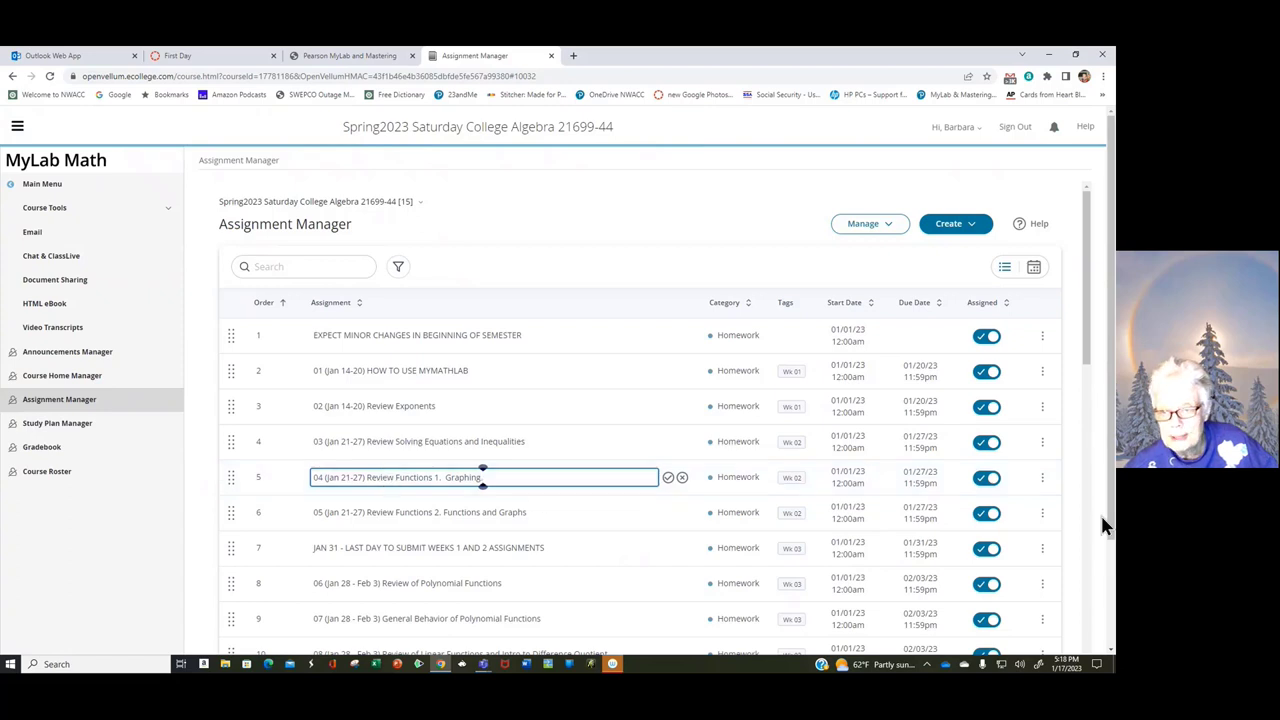
{"action": "left_click", "coordinate": [1042, 479]}
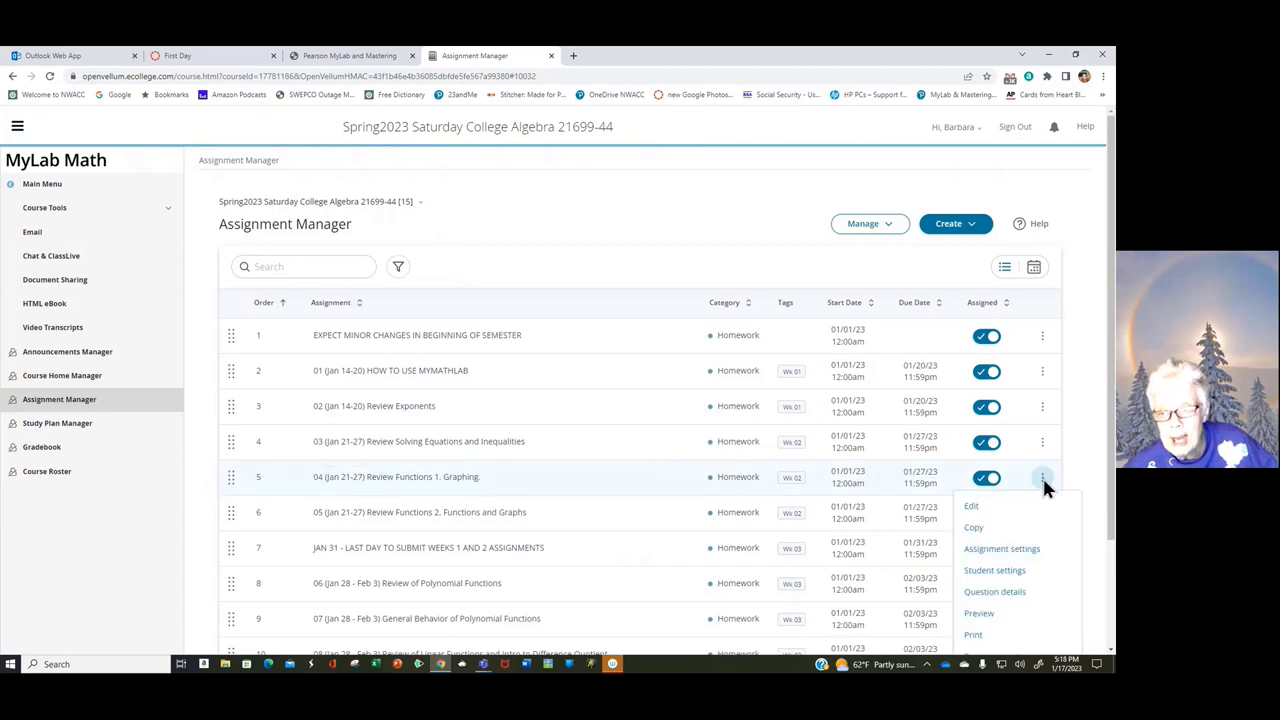
{"action": "left_click", "coordinate": [978, 512]}
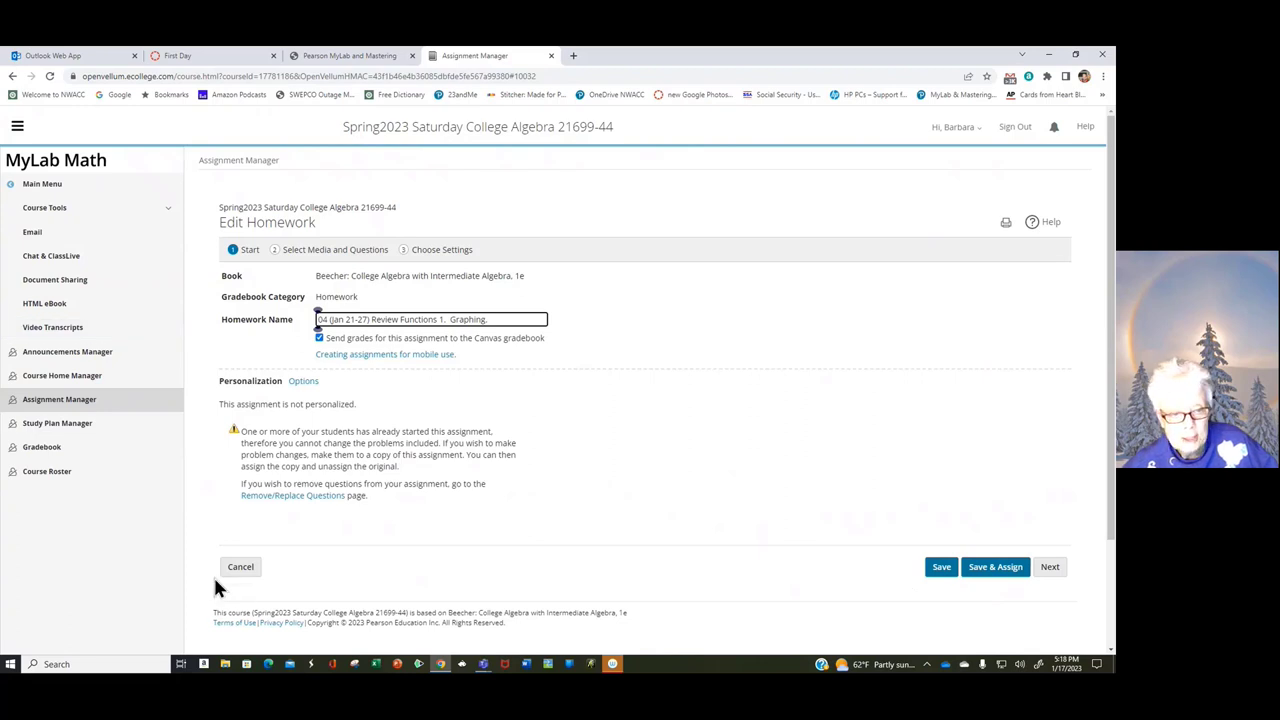
Leave the current homework edit form without saving changes
{"action": "left_click", "coordinate": [243, 566]}
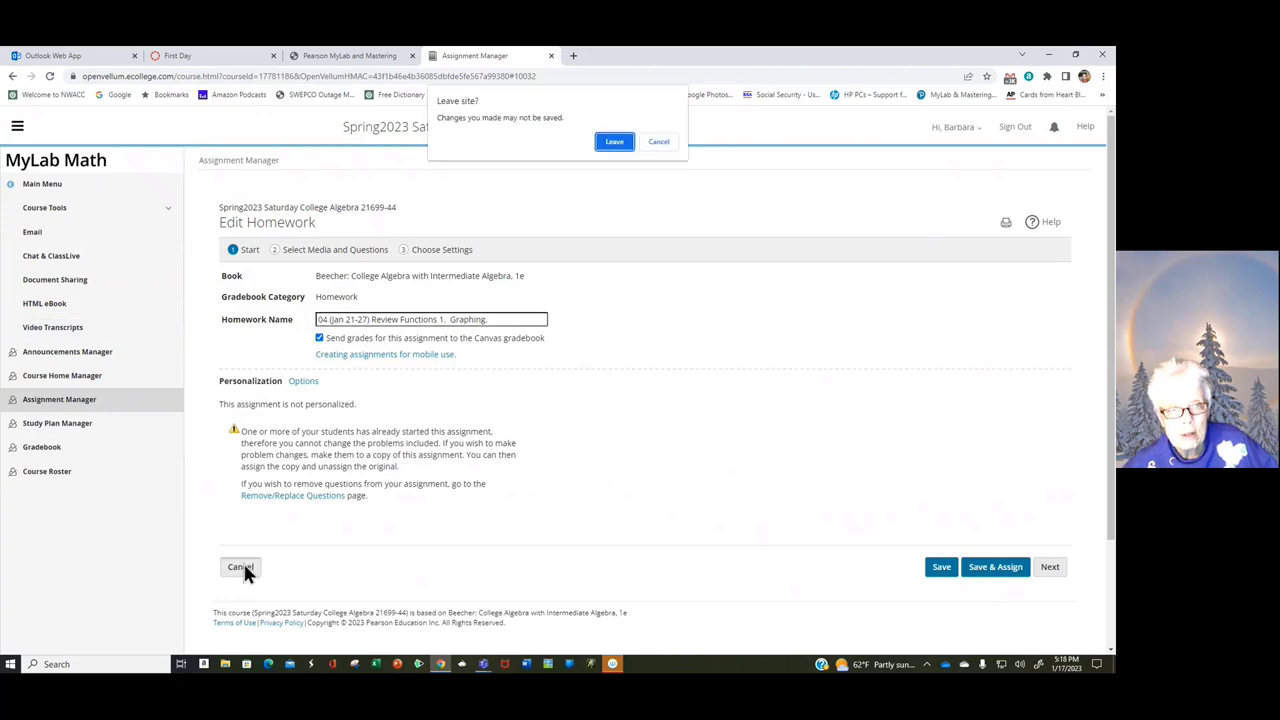
{"action": "left_click", "coordinate": [620, 145]}
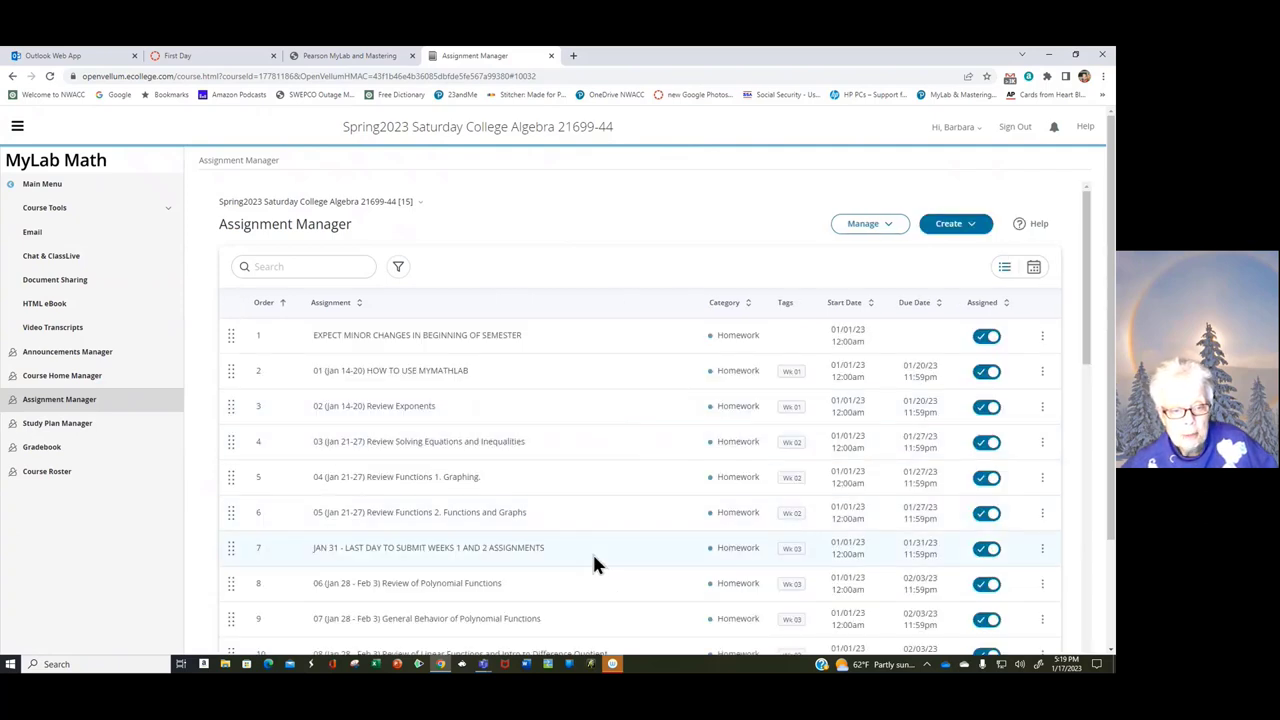
{"action": "scroll", "coordinate": [594, 563], "scroll_direction": "down", "scroll_amount": 3}
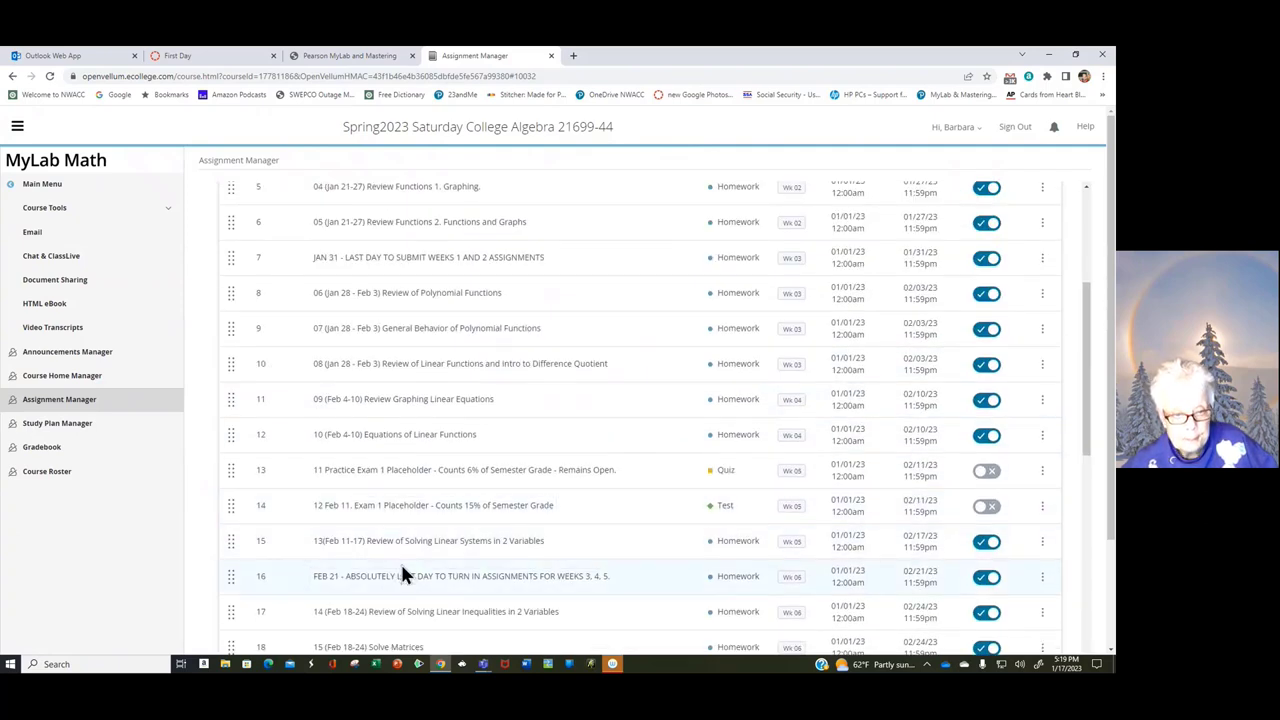
Open 10 Equations of Linear Functions for editing, then leave it unsaved
{"action": "left_click", "coordinate": [410, 440]}
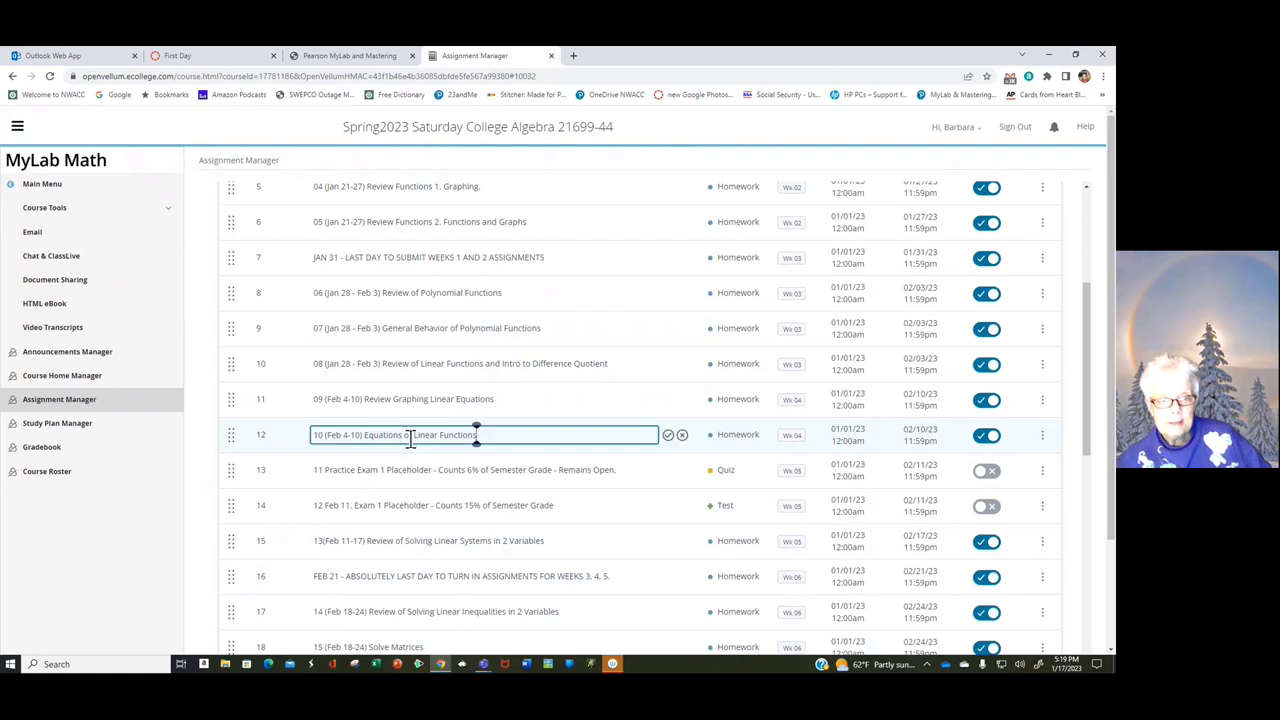
{"action": "left_click", "coordinate": [1042, 438]}
{"action": "left_click", "coordinate": [998, 466]}
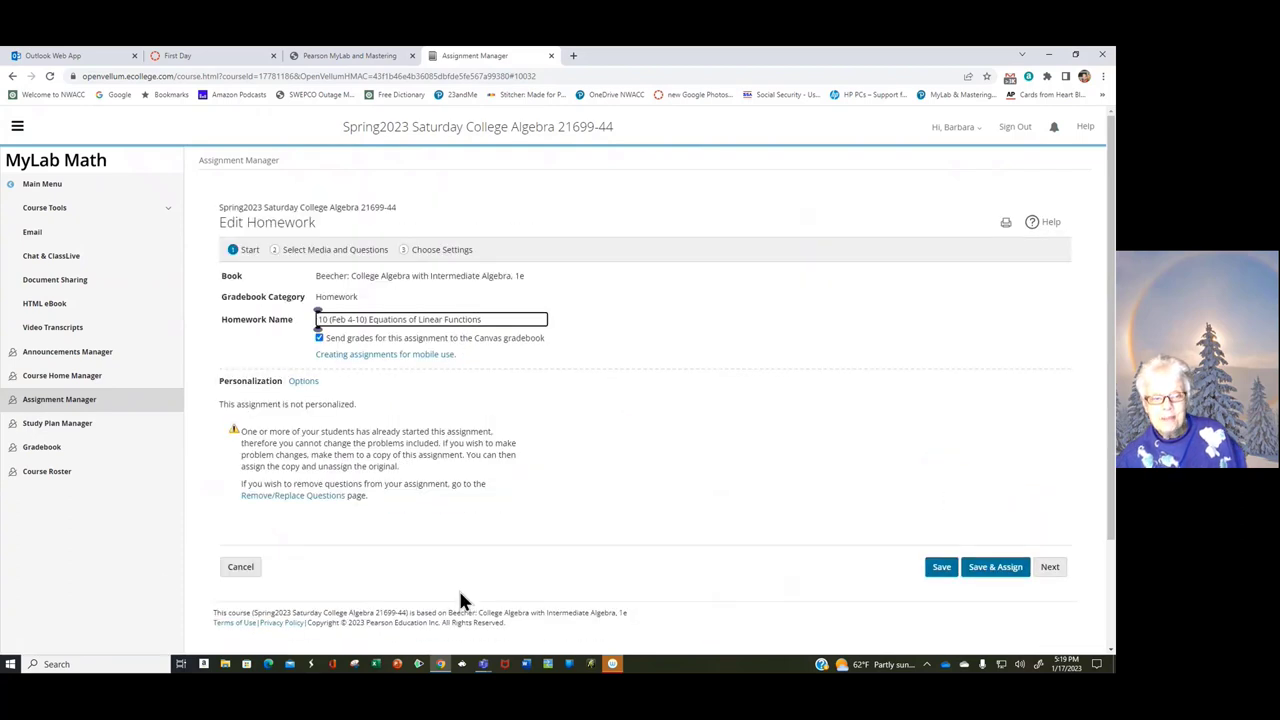
{"action": "left_click", "coordinate": [247, 568]}
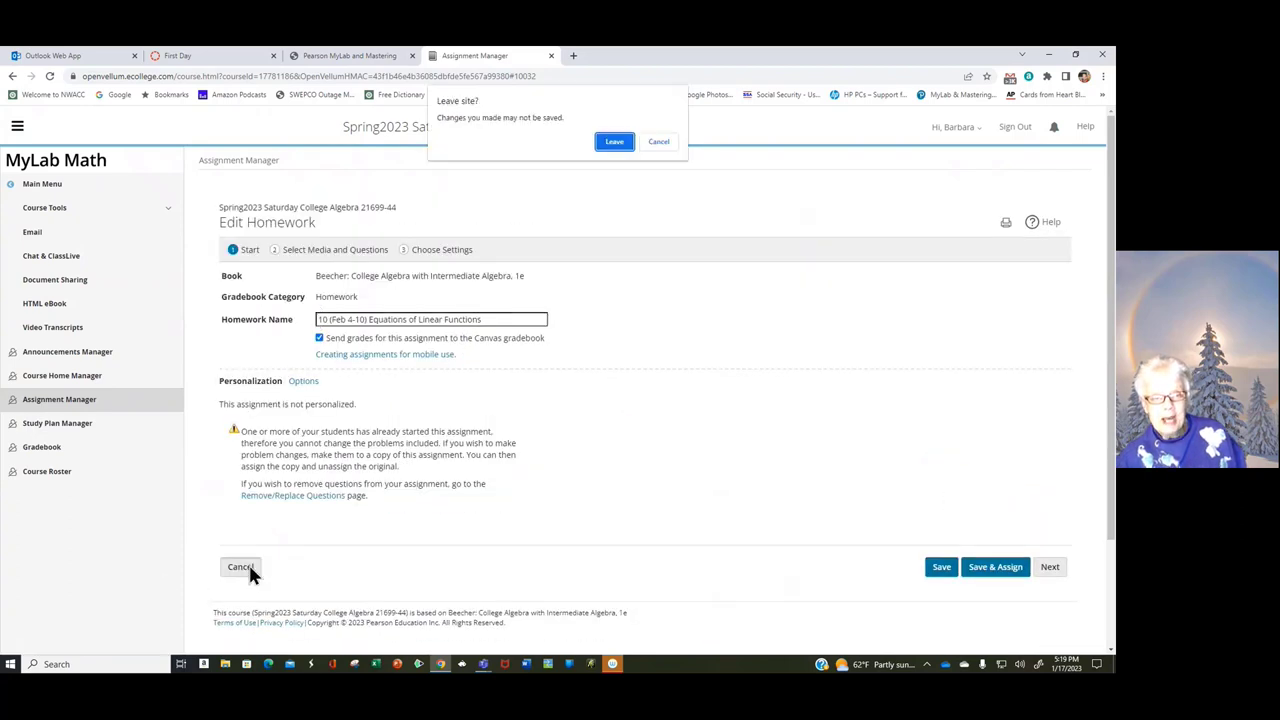
{"action": "left_click", "coordinate": [626, 143]}
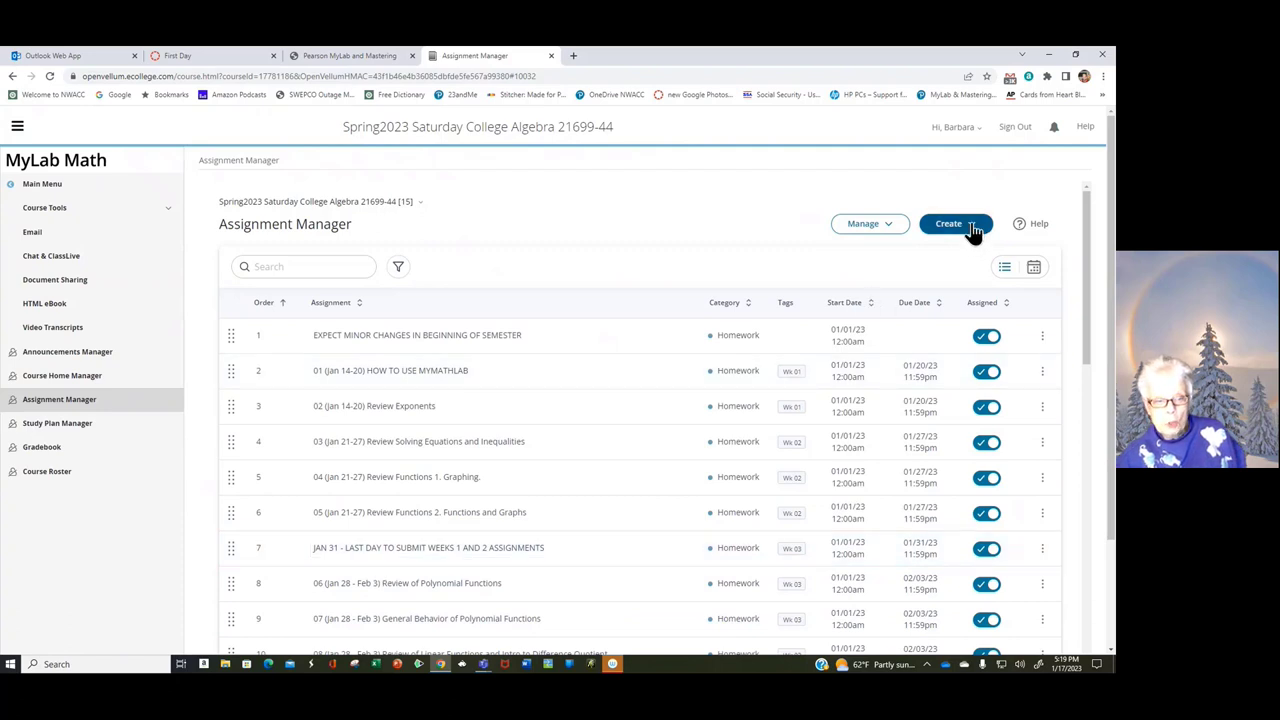
{"action": "scroll", "coordinate": [550, 435], "scroll_direction": "down", "scroll_amount": 5}
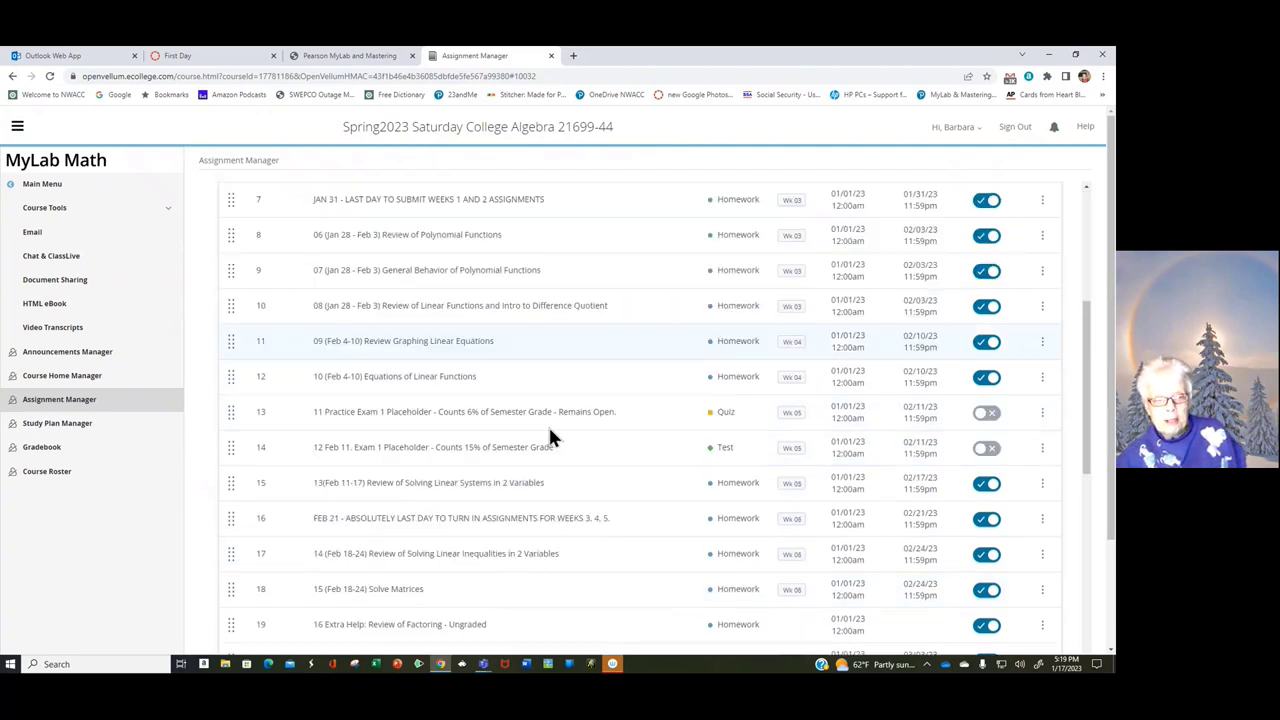
{"action": "left_click", "coordinate": [406, 593]}
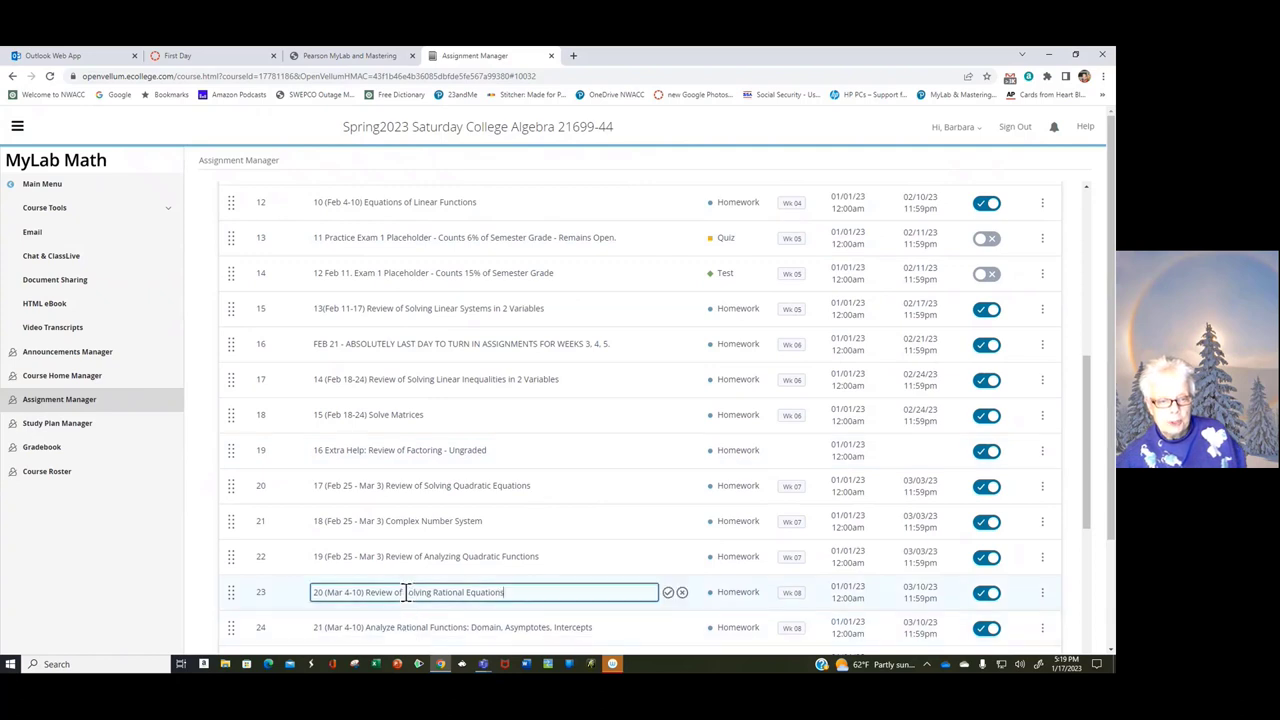
{"action": "left_click", "coordinate": [1040, 597]}
{"action": "left_click", "coordinate": [1040, 597]}
{"action": "left_click", "coordinate": [1011, 574]}
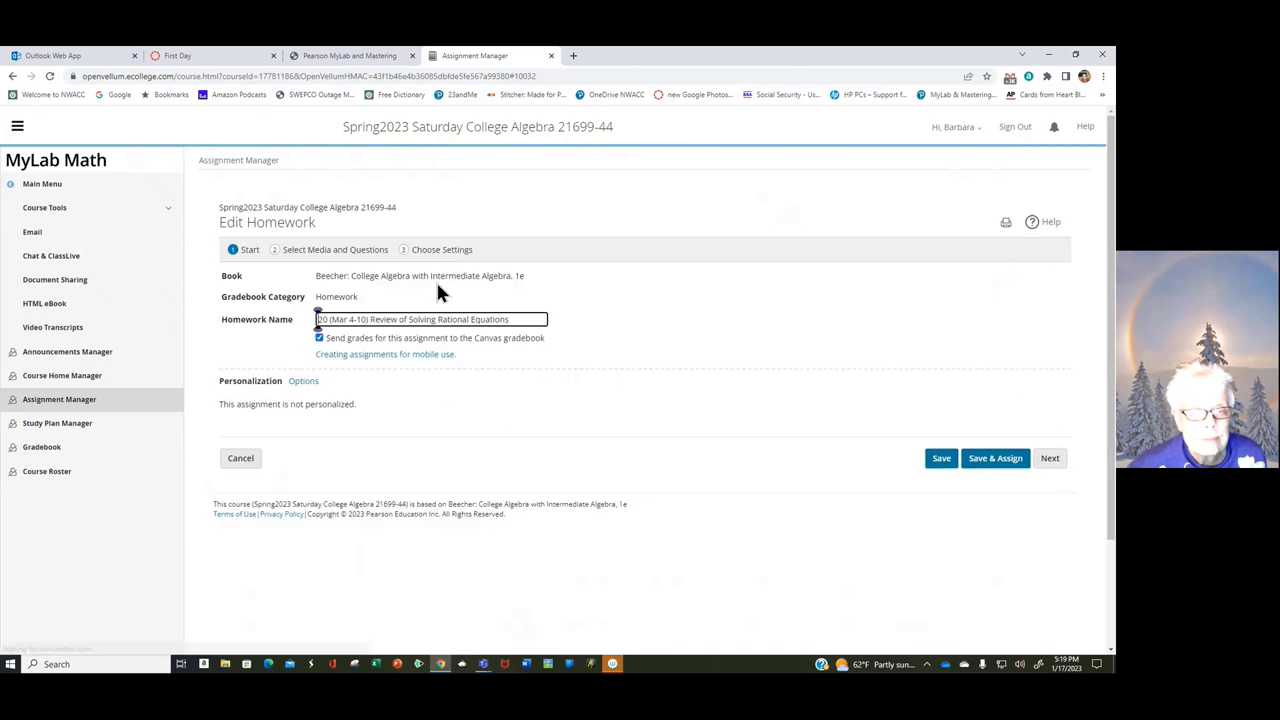
{"action": "left_click", "coordinate": [349, 259]}
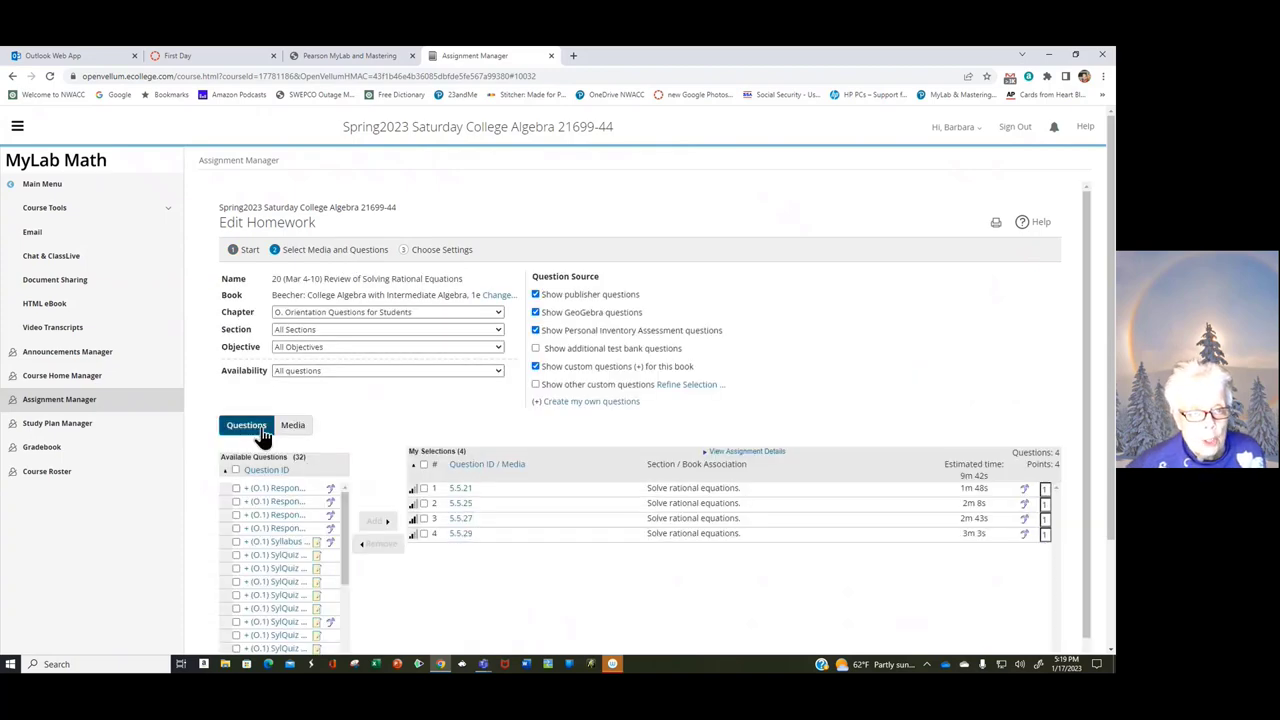
{"action": "scroll", "coordinate": [709, 310], "scroll_direction": "down", "scroll_amount": 1}
{"action": "scroll", "coordinate": [712, 317], "scroll_direction": "down", "scroll_amount": 1}
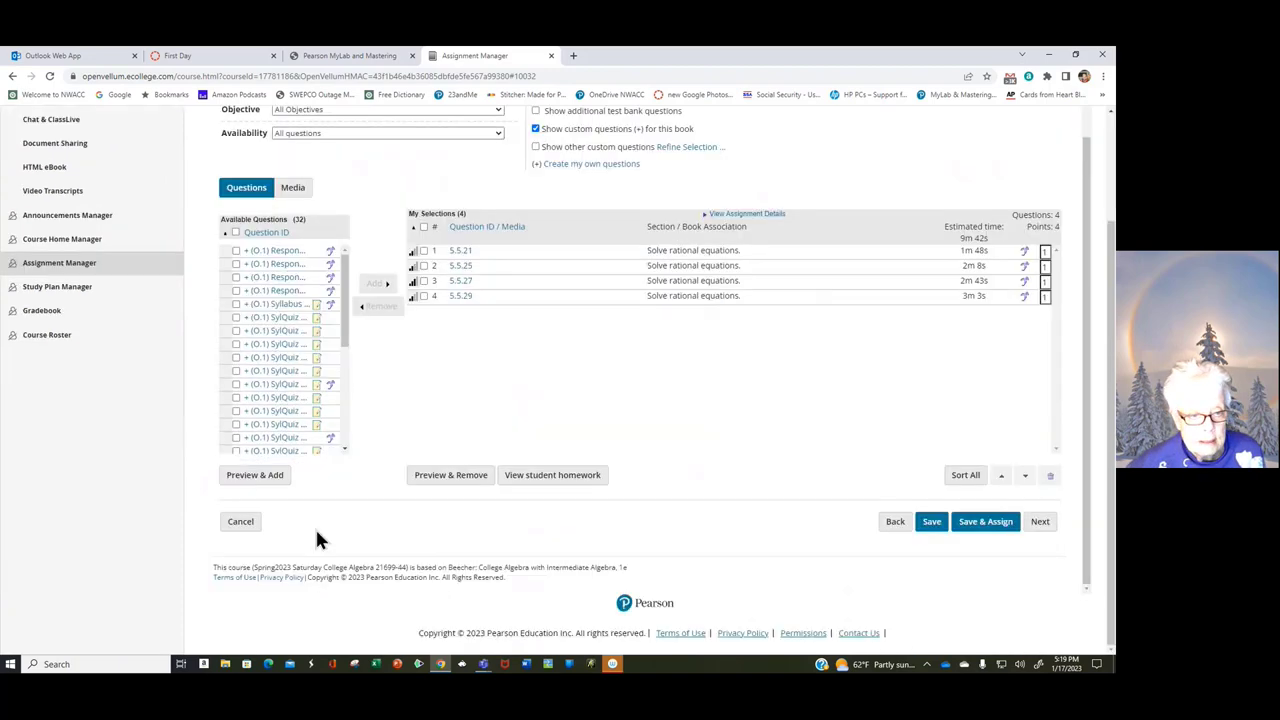
{"action": "left_click", "coordinate": [230, 528]}
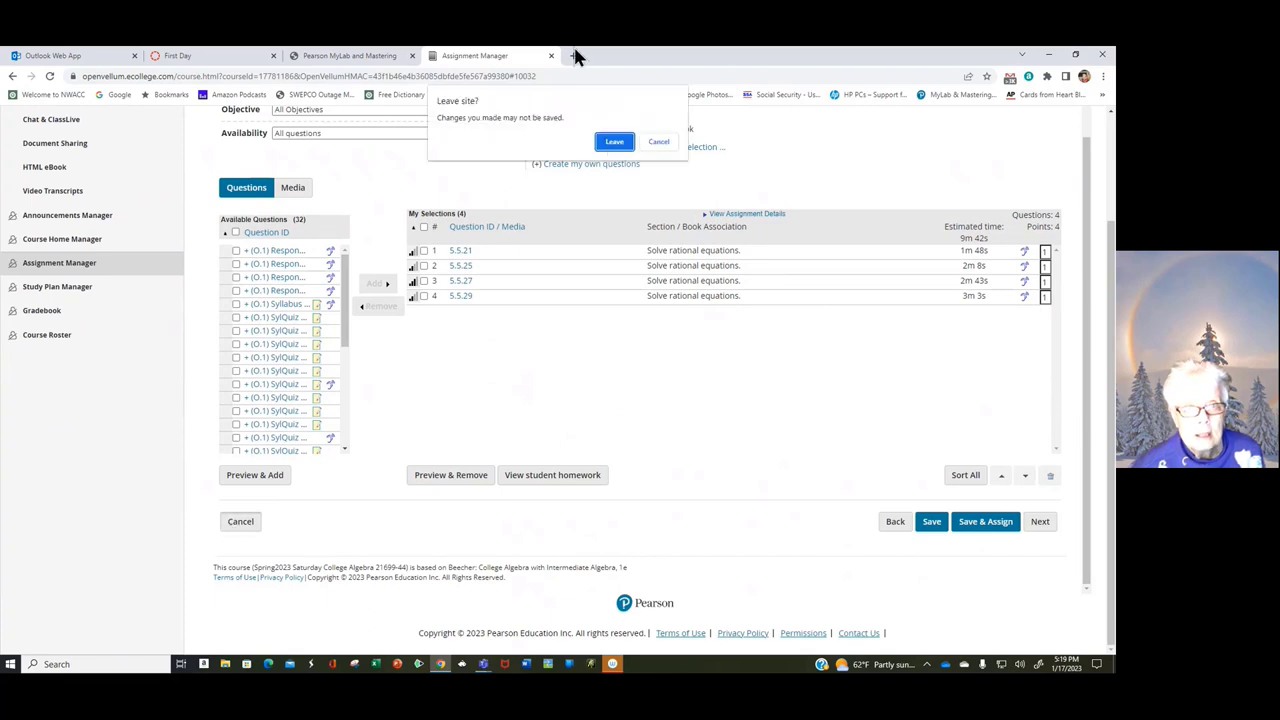
{"action": "left_click", "coordinate": [614, 140]}
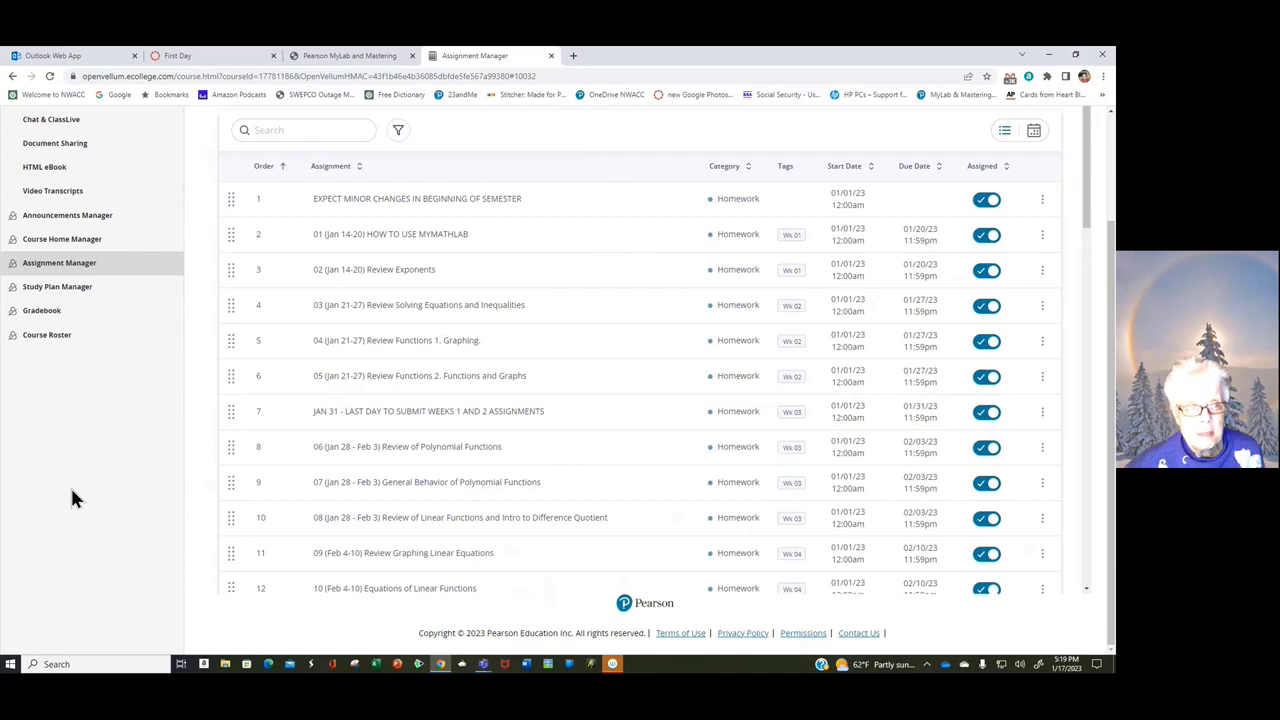
From Main Menu's assignments list, open Question 3 of 35 (April 22-28) Zeros of Functions
{"action": "left_click", "coordinate": [57, 180]}
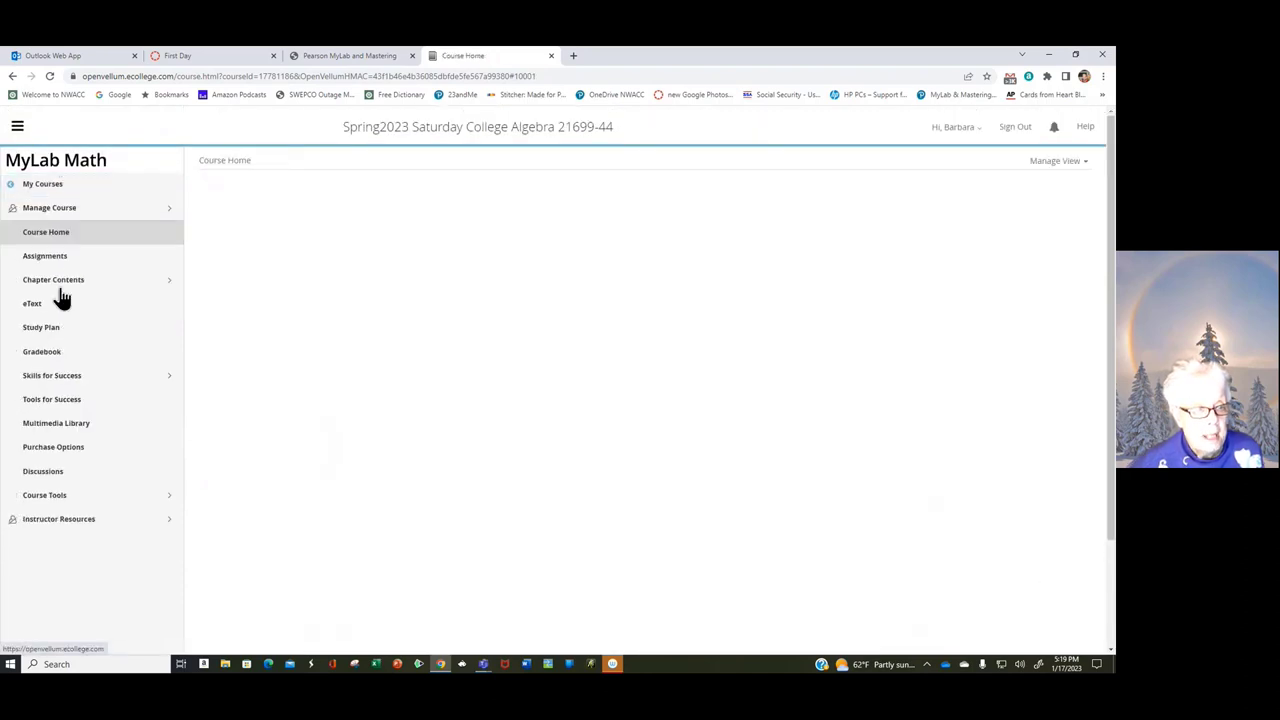
{"action": "left_click", "coordinate": [40, 258]}
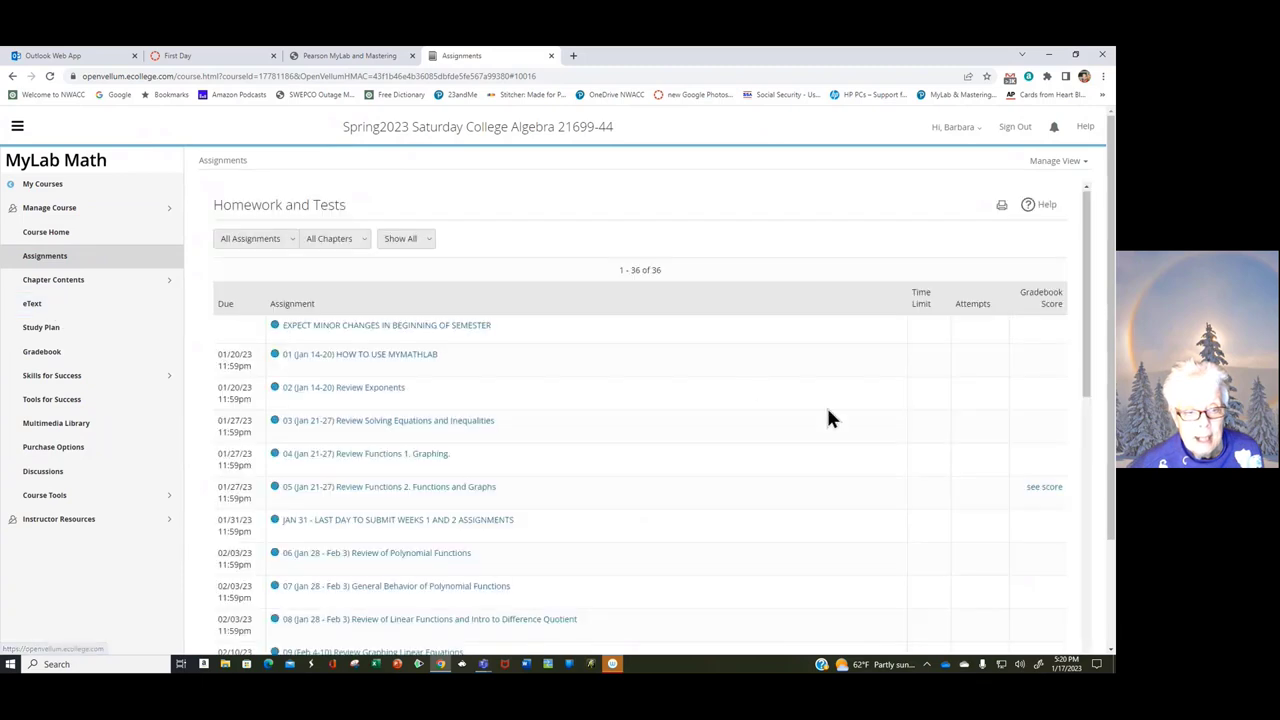
{"action": "scroll", "coordinate": [822, 412], "scroll_direction": "down", "scroll_amount": 4}
{"action": "scroll", "coordinate": [810, 420], "scroll_direction": "down", "scroll_amount": 5}
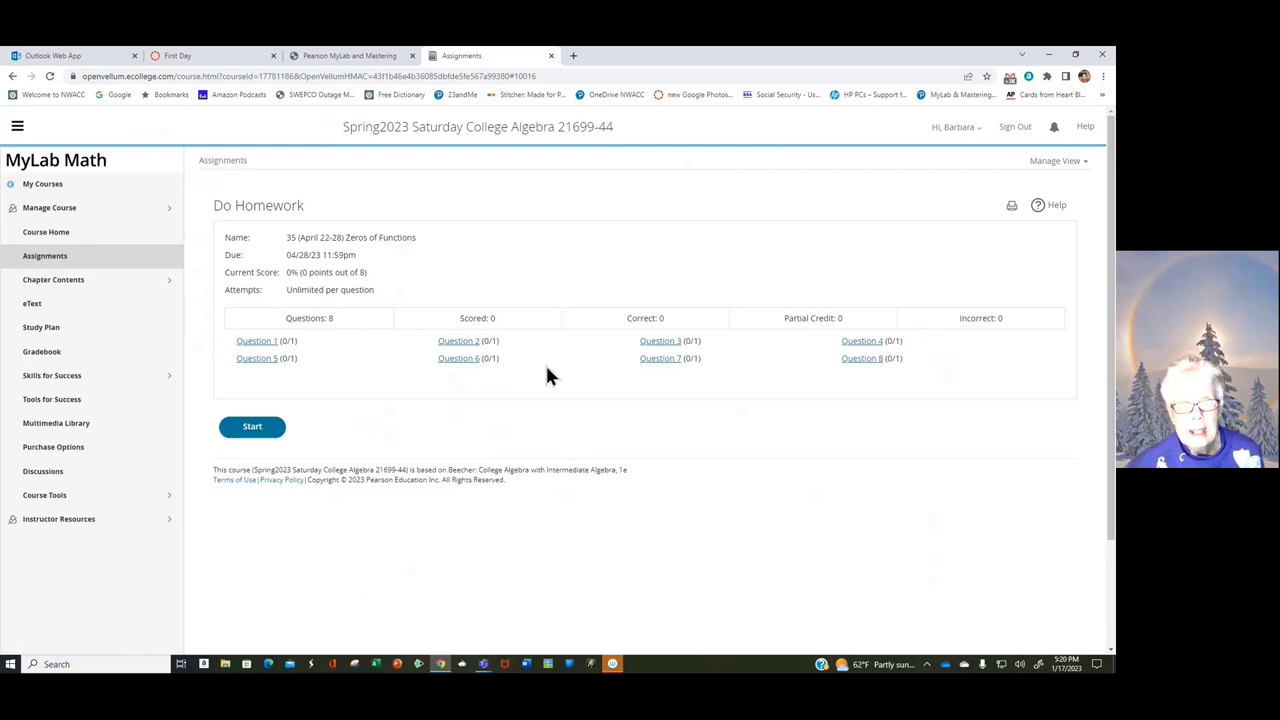
{"action": "left_click", "coordinate": [663, 348]}
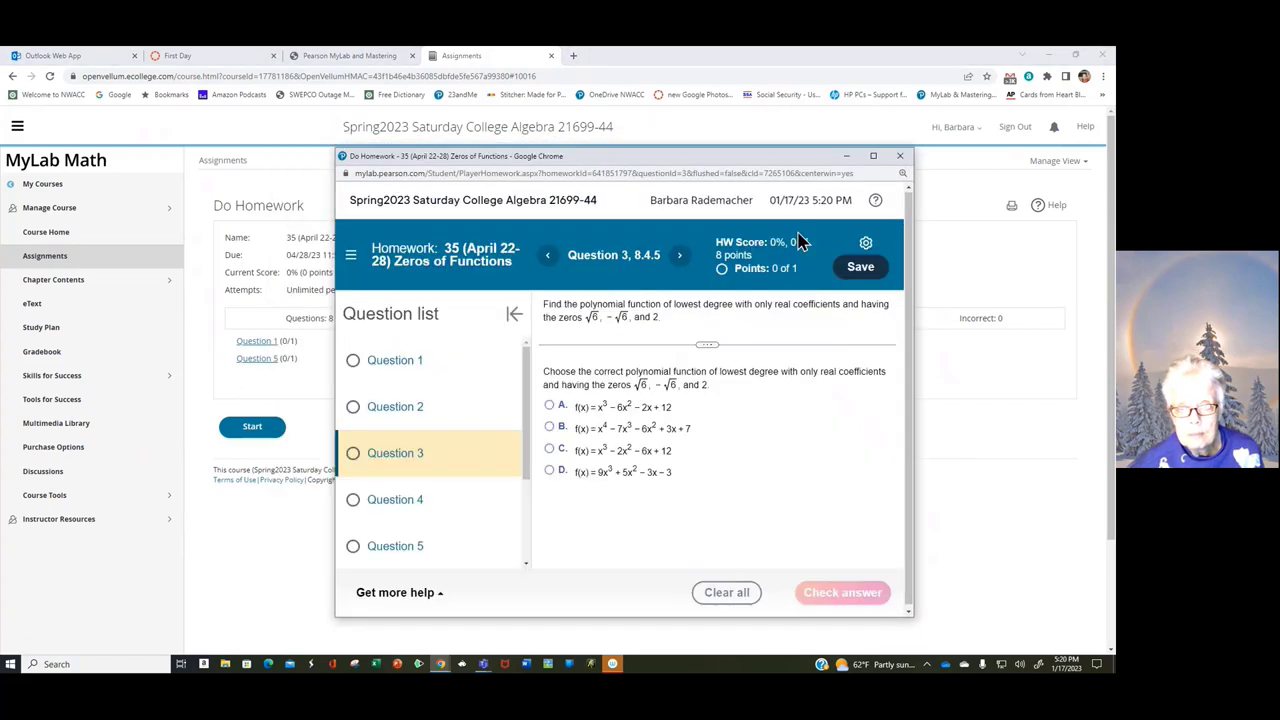
Maximize the Zeros of Functions player to review Question 3 (8.4.5), then close it
{"action": "left_click", "coordinate": [873, 156]}
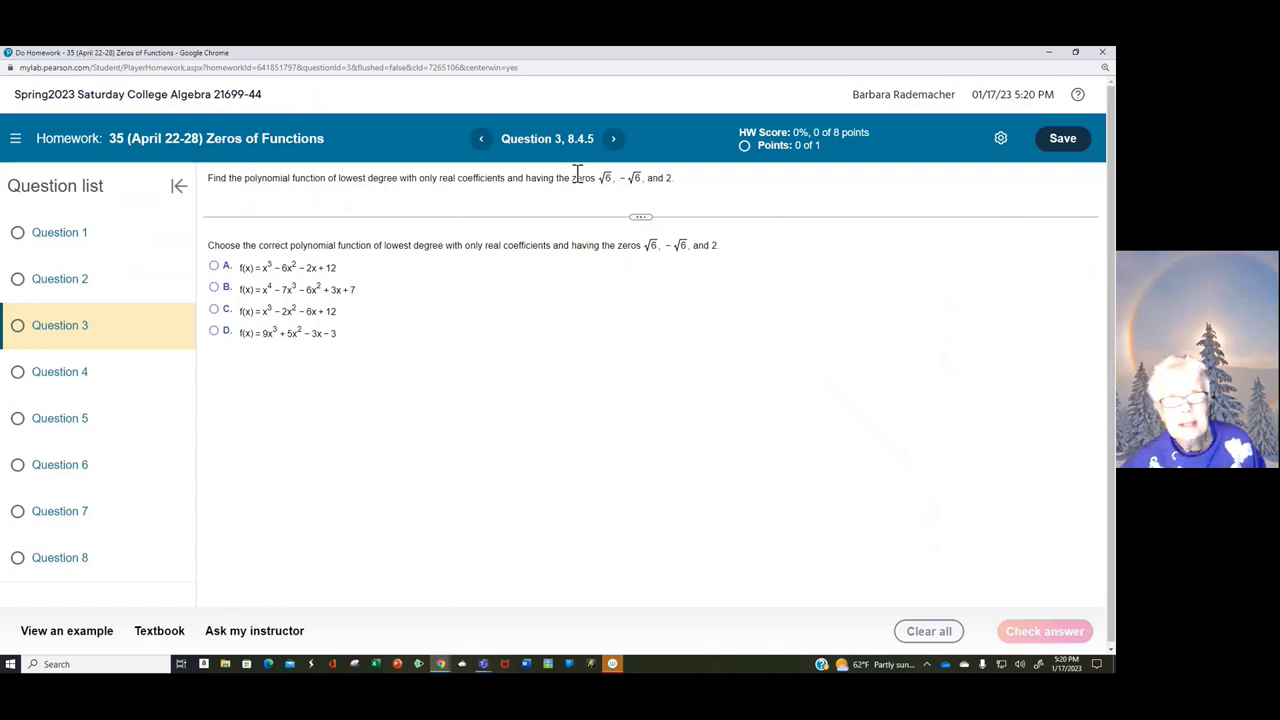
{"action": "left_click", "coordinate": [1102, 52]}
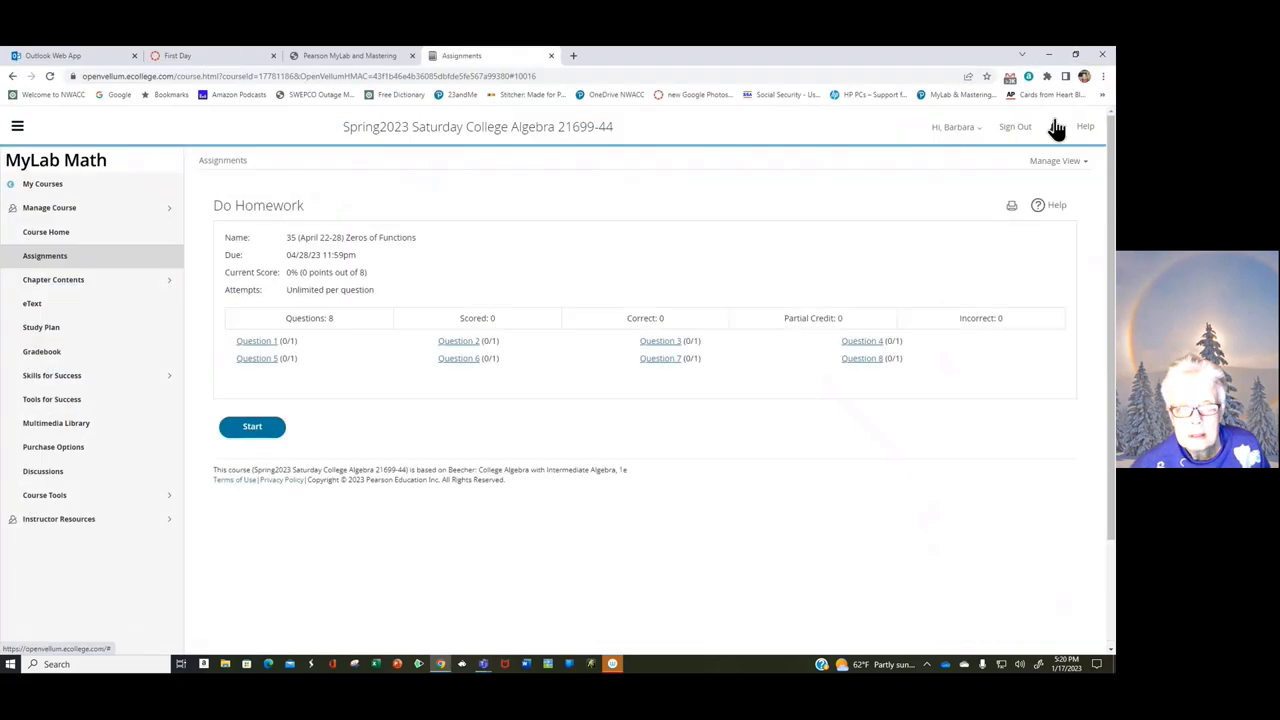
In the Multimedia Library, search all media types for Chapter 8, Section 8.4
{"action": "left_click", "coordinate": [44, 430]}
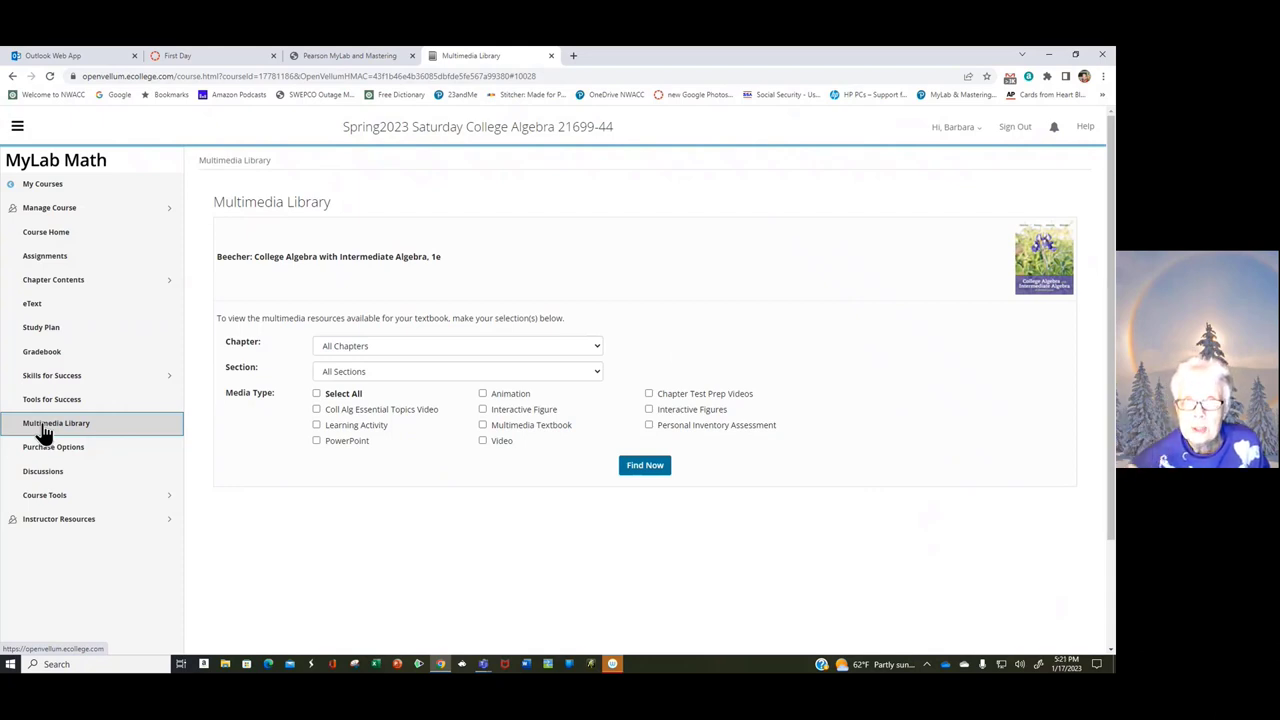
{"action": "left_click", "coordinate": [594, 350]}
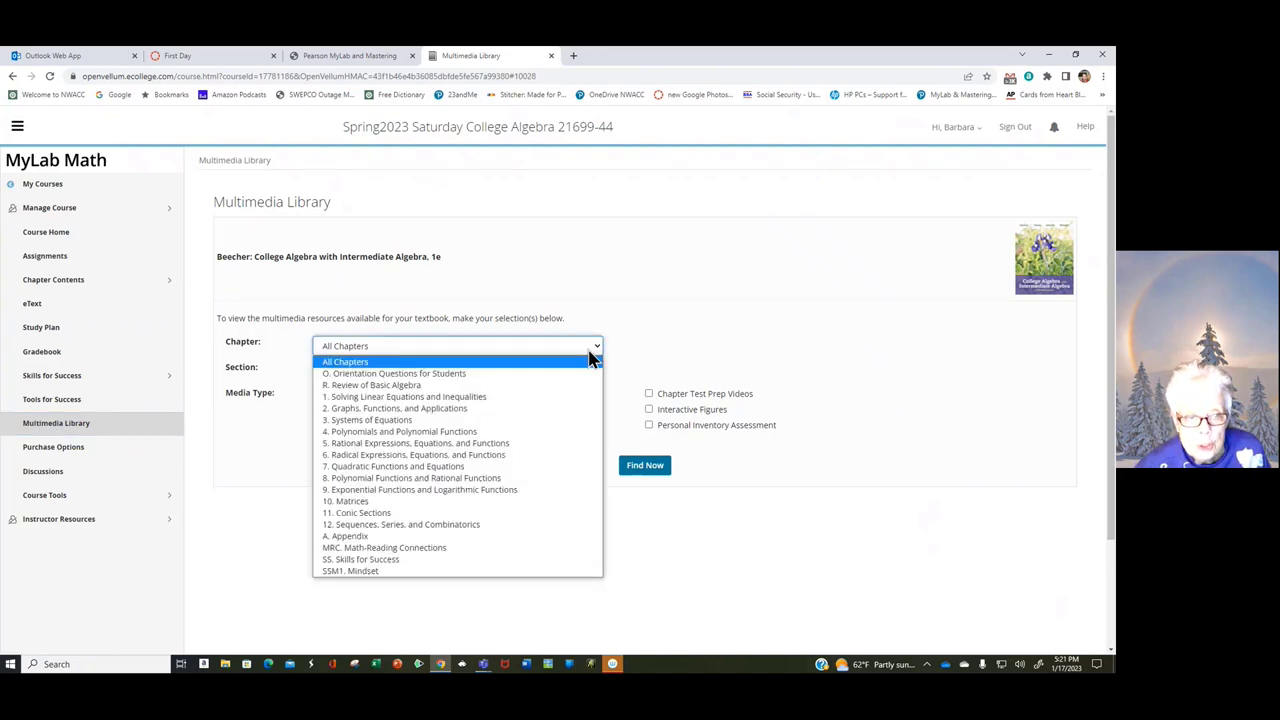
{"action": "left_click", "coordinate": [542, 484]}
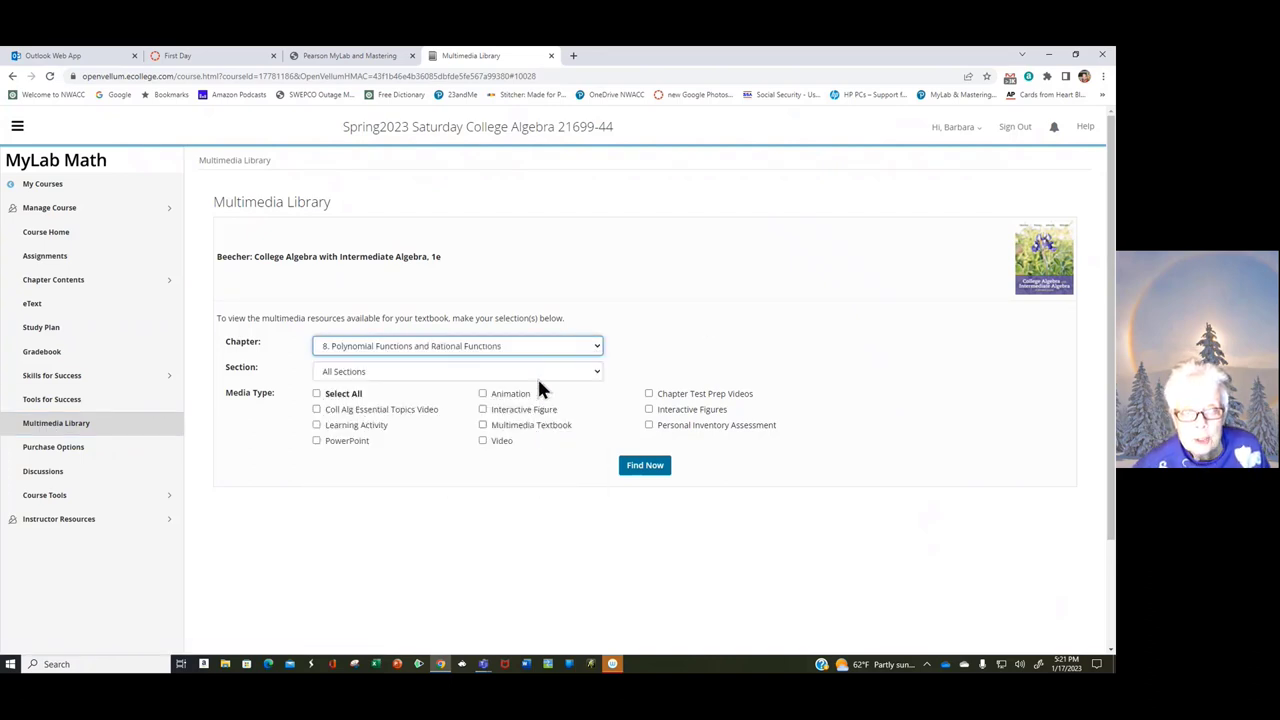
{"action": "left_click", "coordinate": [537, 376]}
{"action": "left_click", "coordinate": [528, 436]}
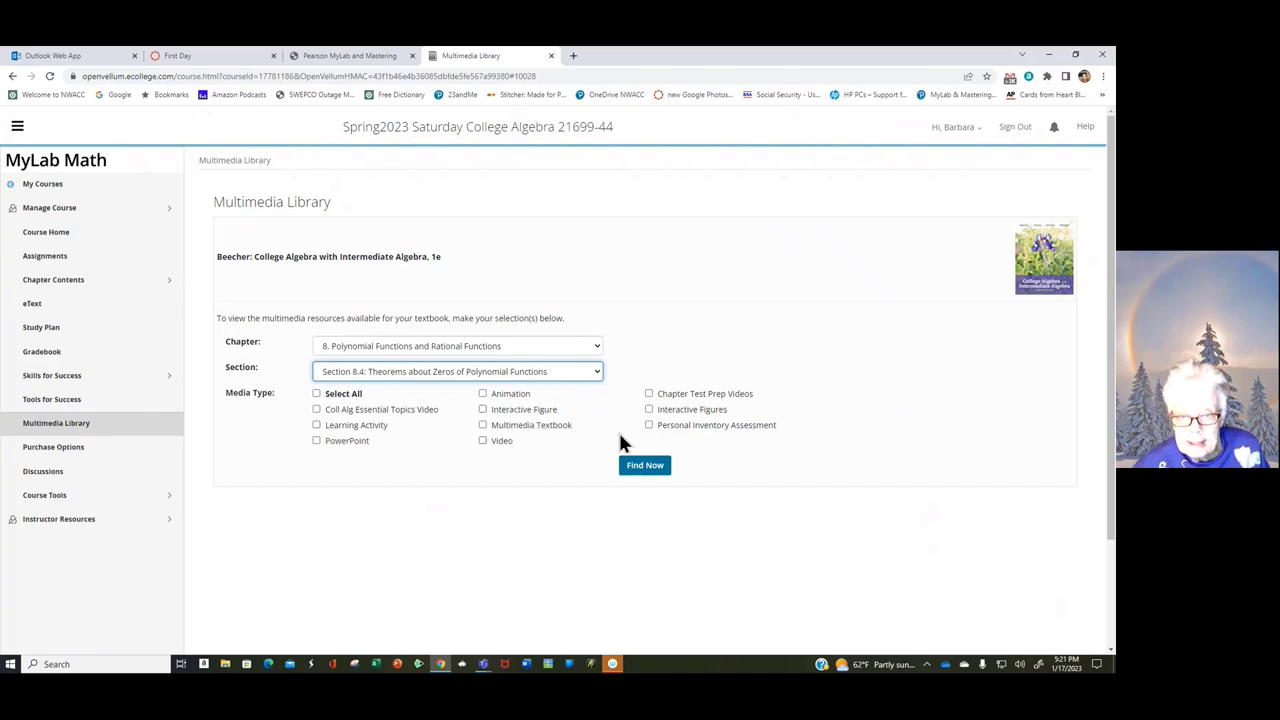
{"action": "left_click", "coordinate": [316, 394]}
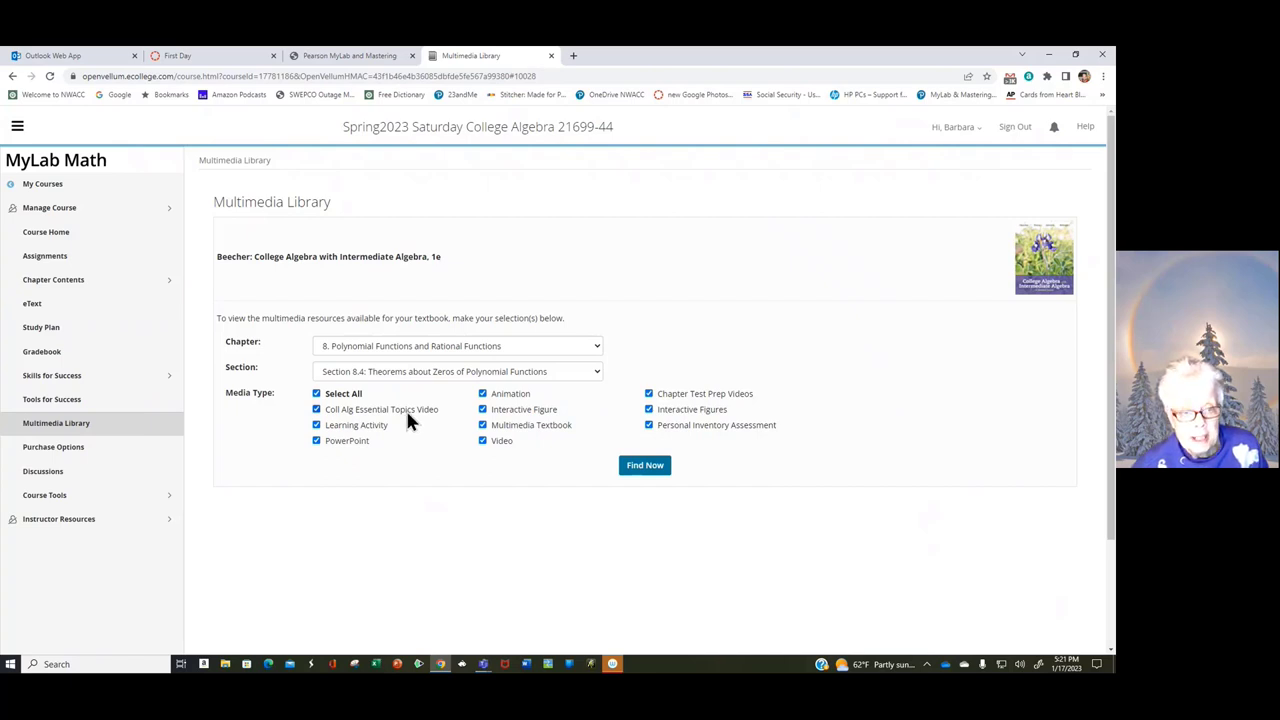
{"action": "left_click", "coordinate": [645, 466]}
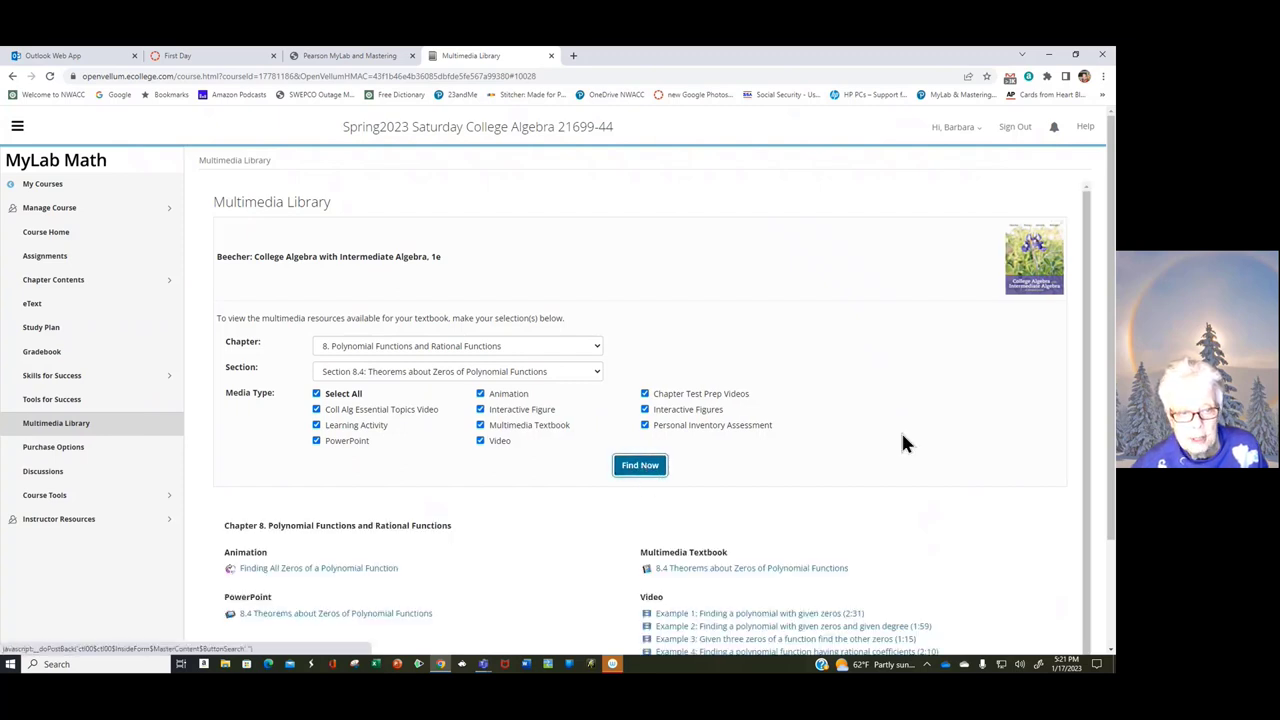
{"action": "scroll", "coordinate": [905, 445], "scroll_direction": "down", "scroll_amount": 2}
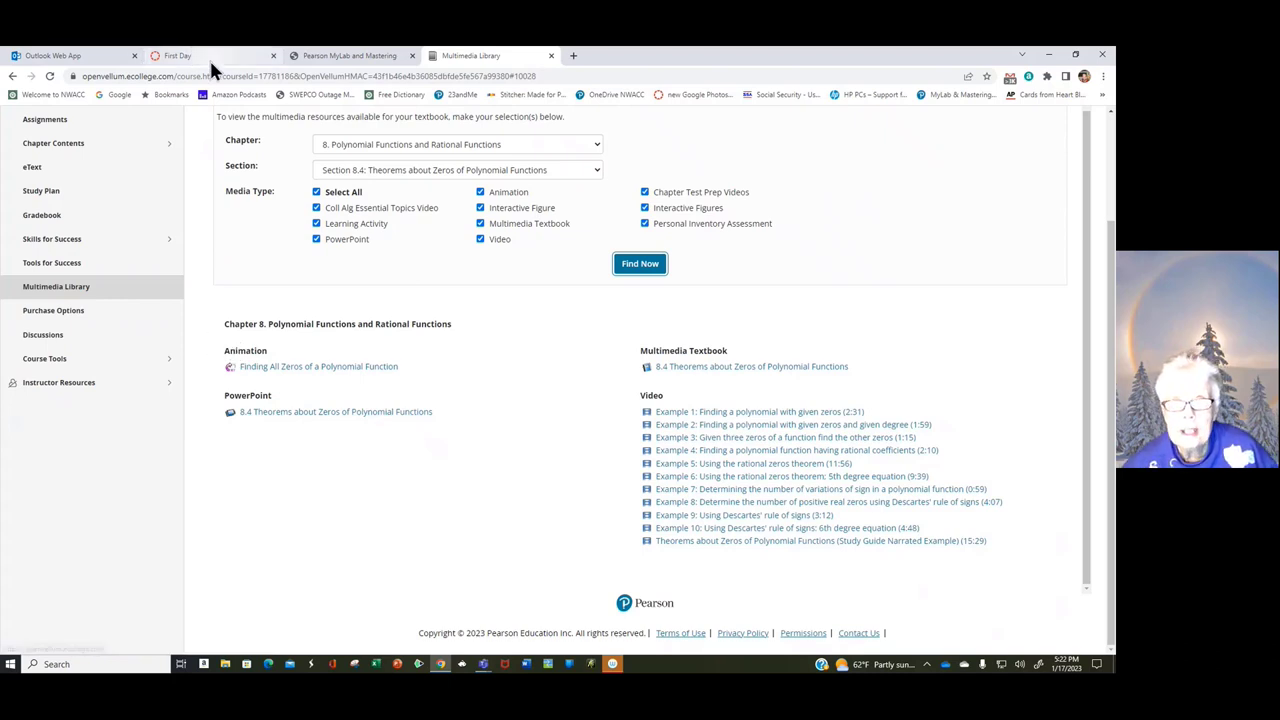
Close the Multimedia Library tab and reopen the course's MyLab Math Assignment Manager
{"action": "left_click", "coordinate": [735, 142]}
{"action": "left_click", "coordinate": [550, 56]}
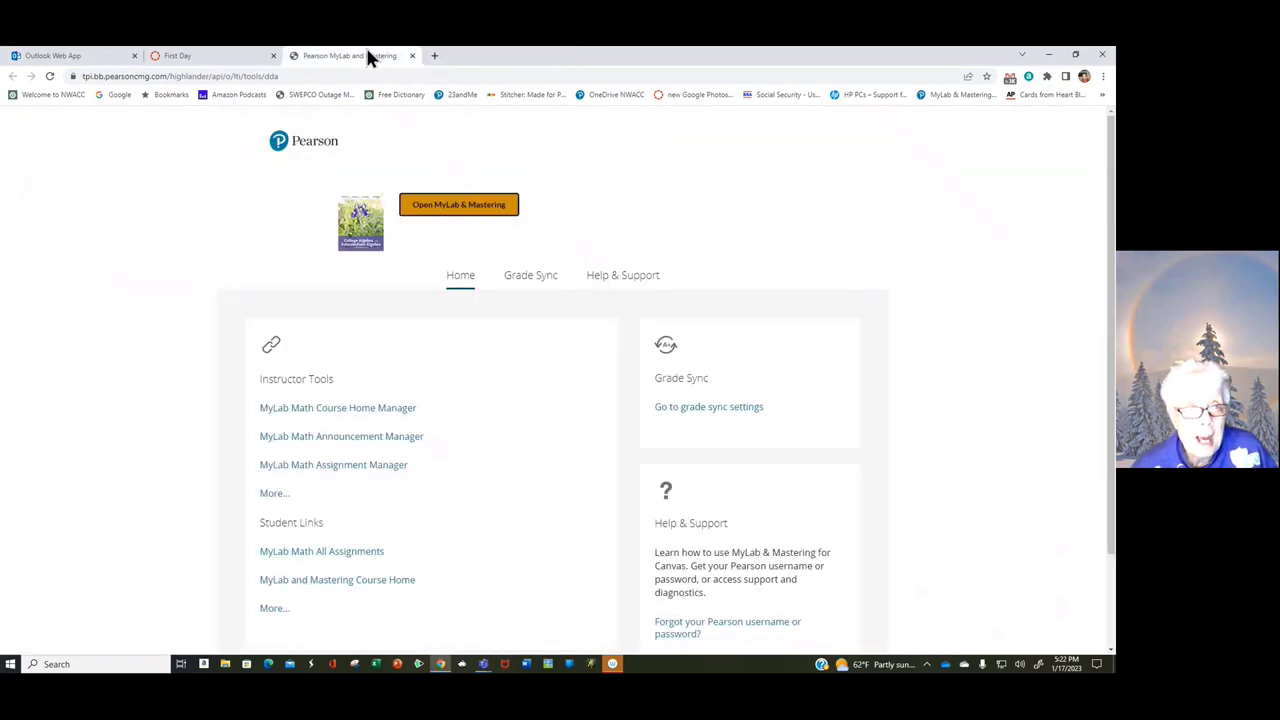
{"action": "left_click", "coordinate": [366, 466]}
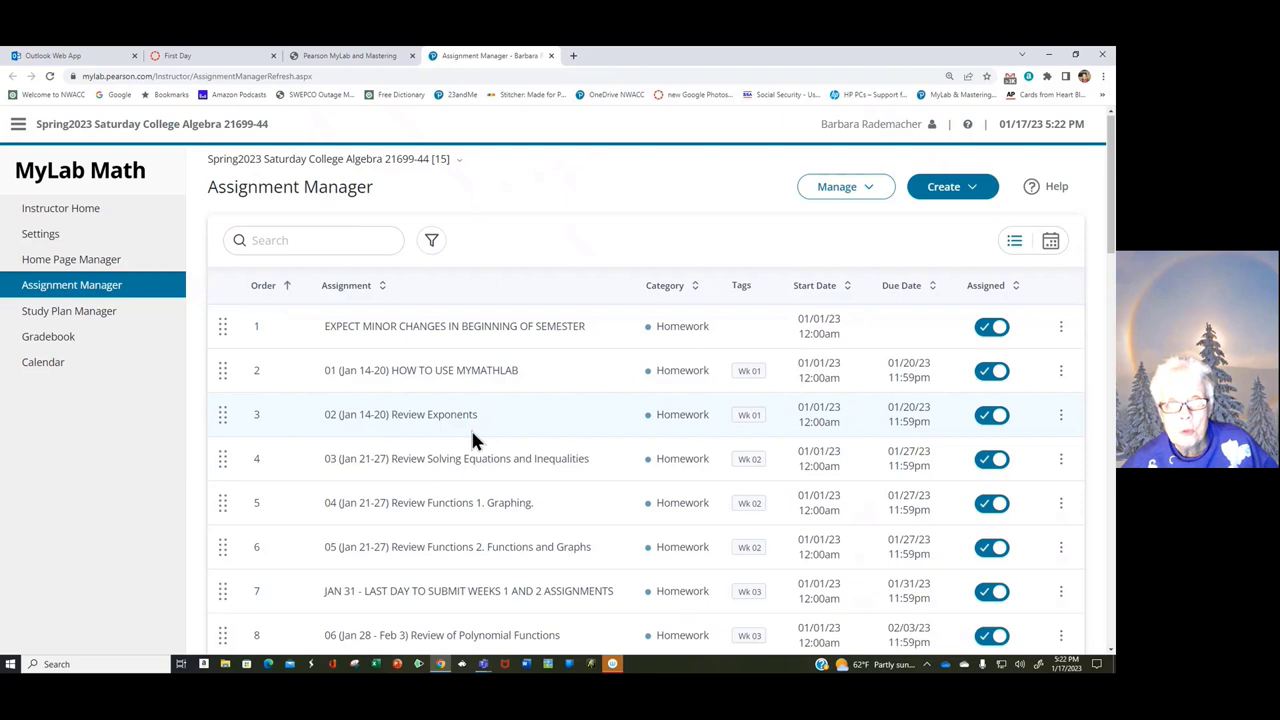
Create a new homework named 'Optional Extra Help - Reviewing Exponents' and continue to media selection
{"action": "left_click", "coordinate": [836, 190]}
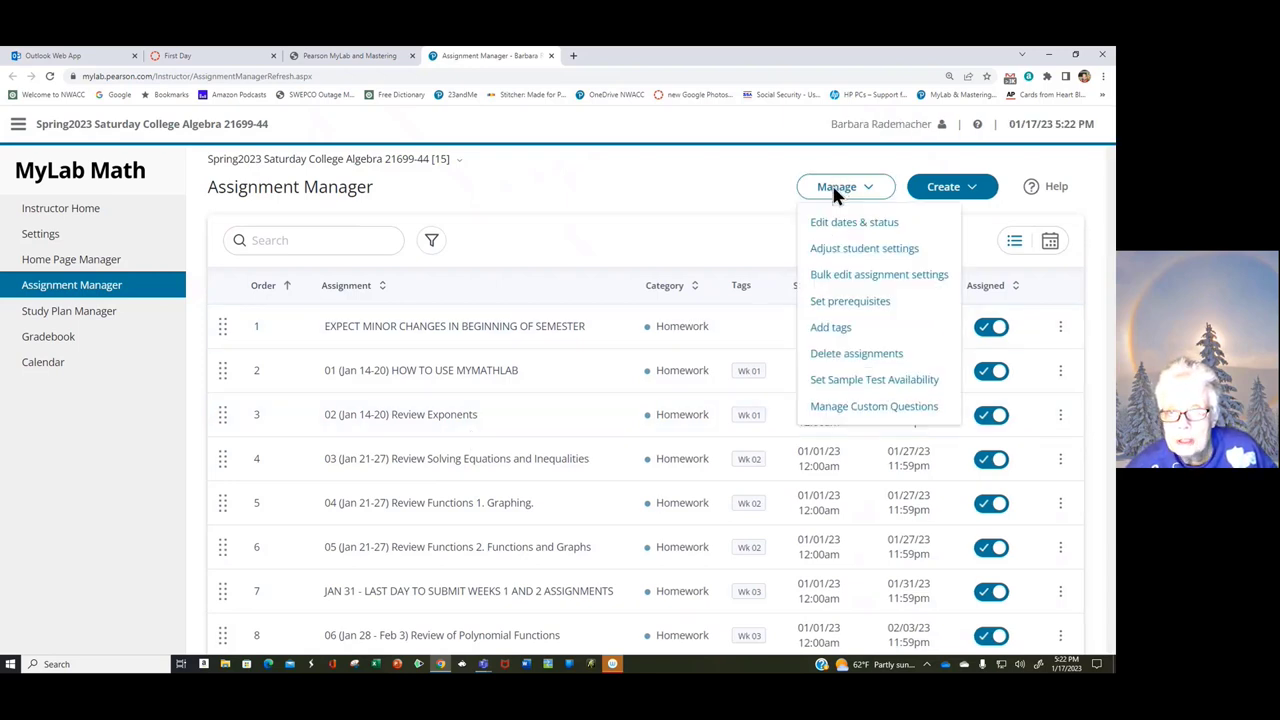
{"action": "left_click", "coordinate": [950, 192]}
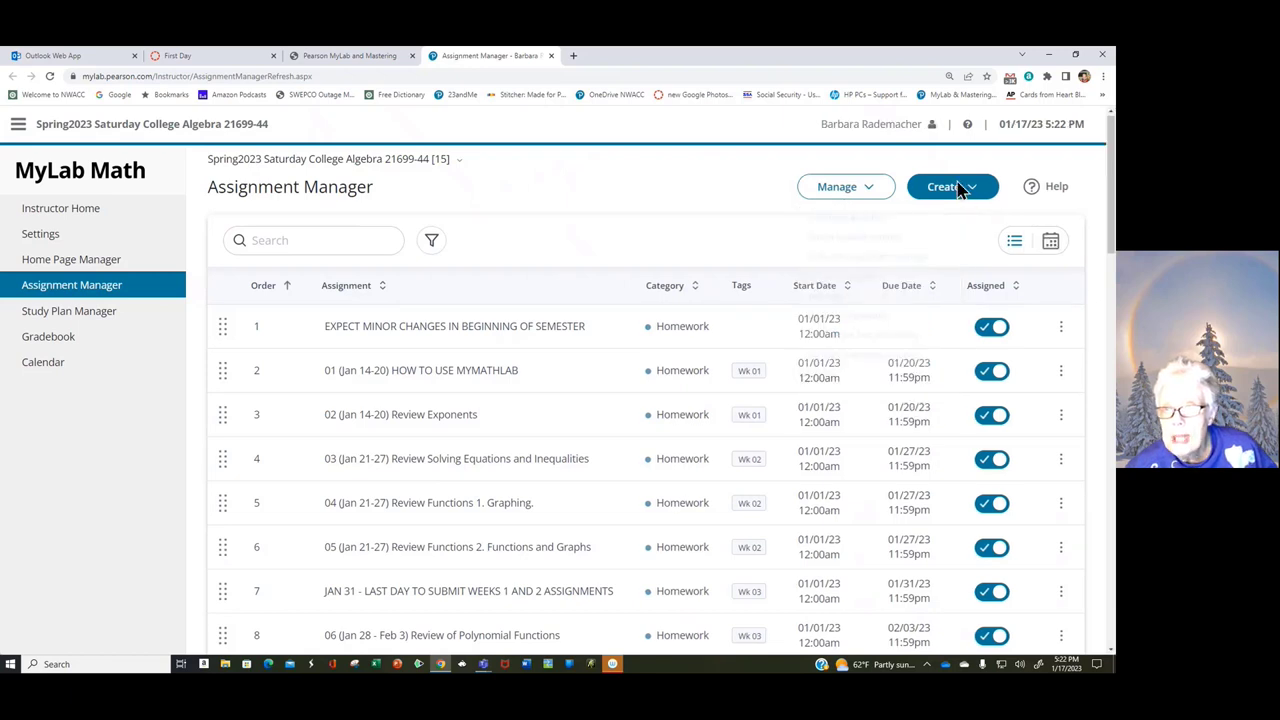
{"action": "left_click", "coordinate": [950, 192]}
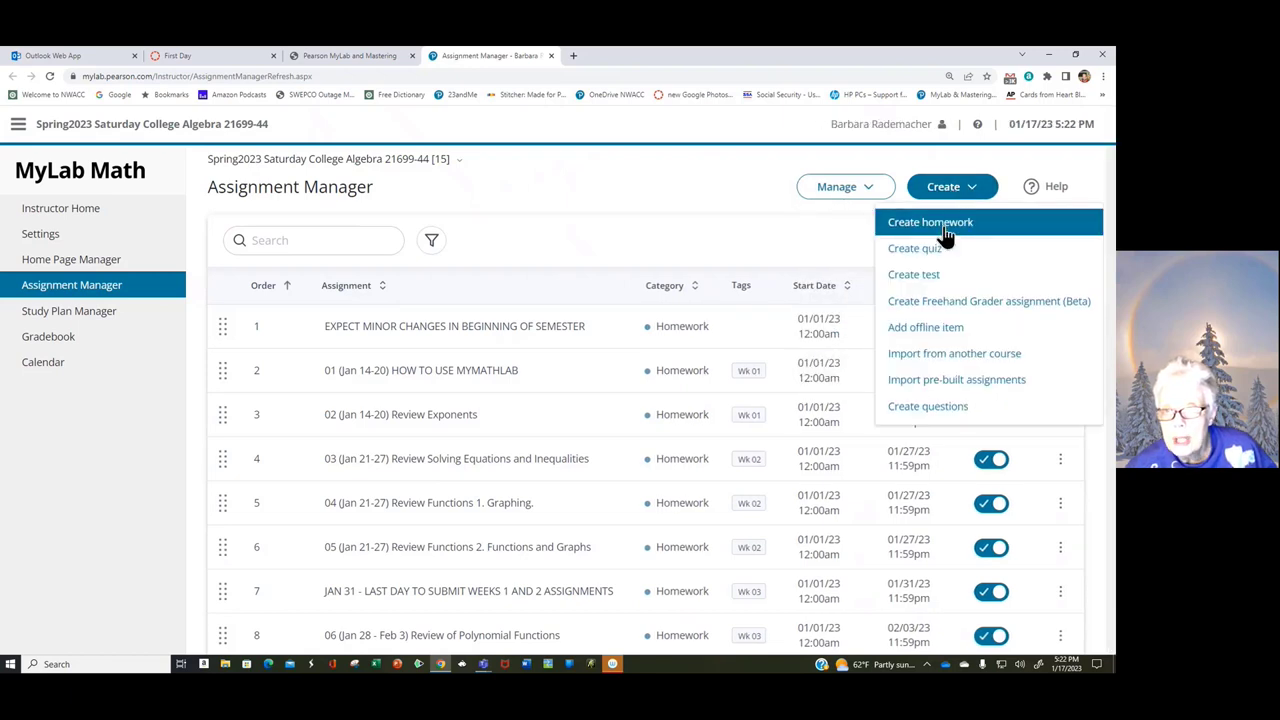
{"action": "left_click", "coordinate": [944, 224]}
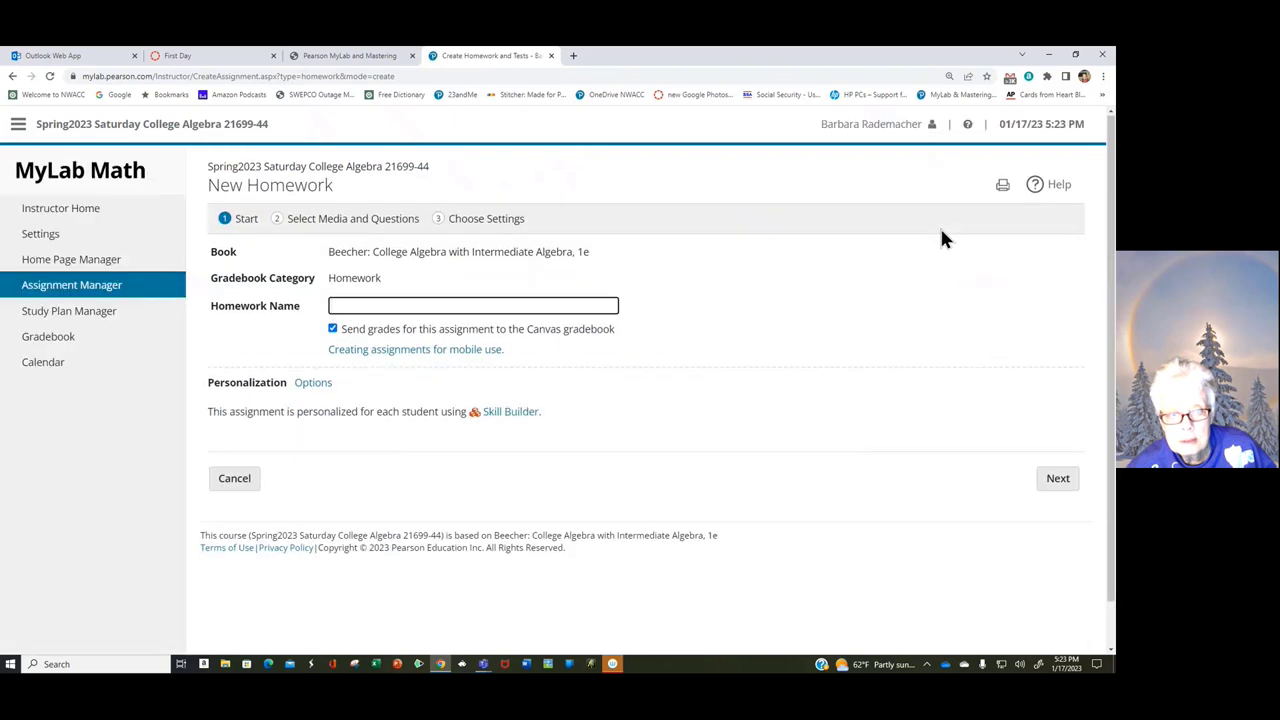
{"action": "left_click", "coordinate": [364, 305]}
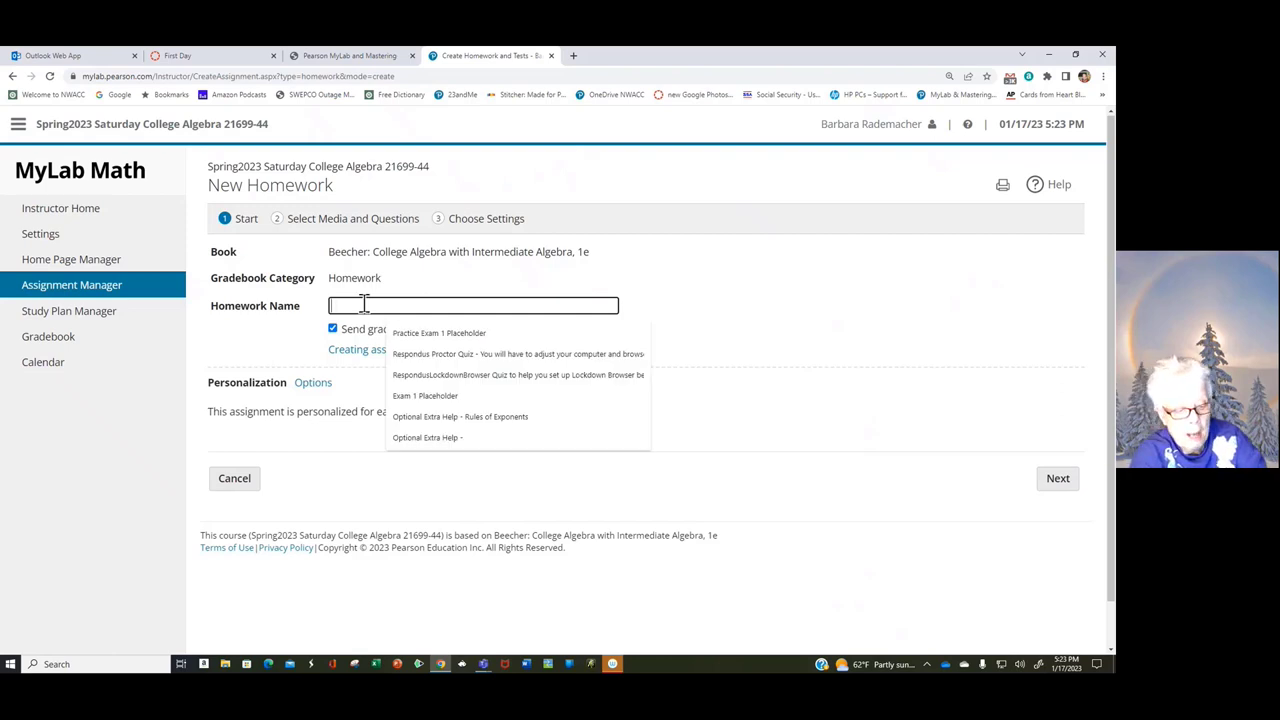
{"action": "type", "text": "Opt"}
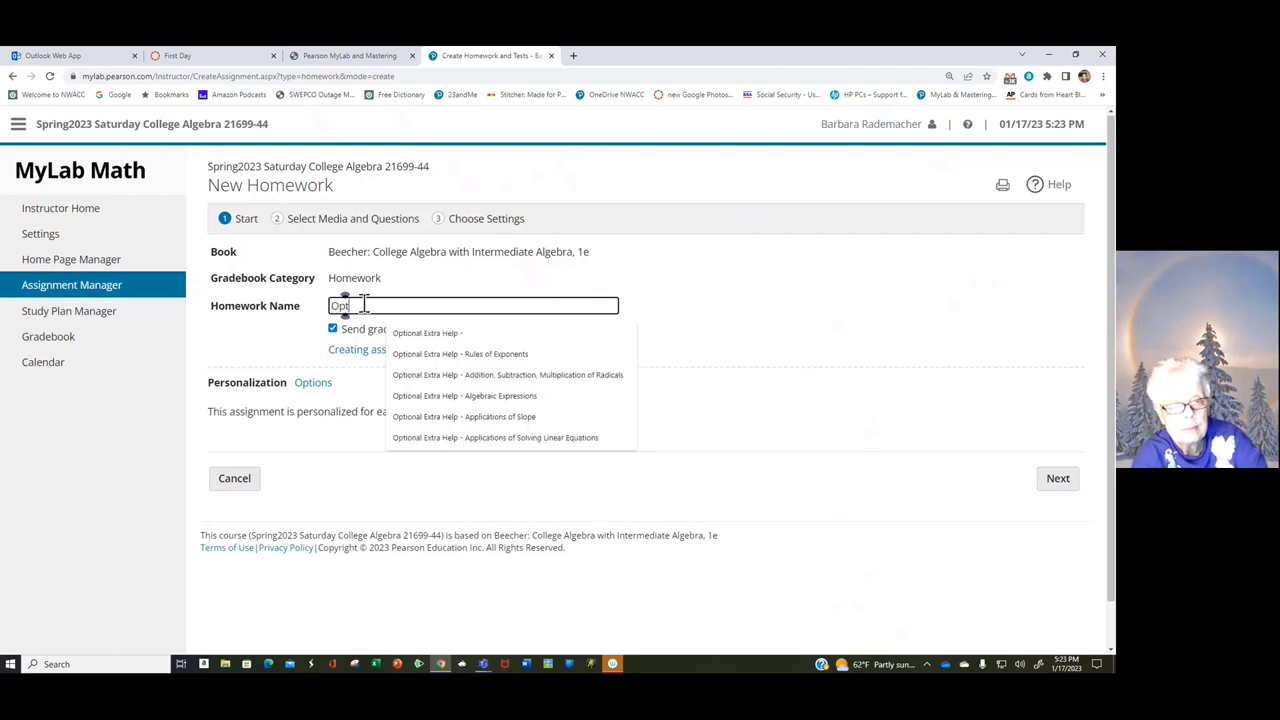
{"action": "type", "text": "ional"}
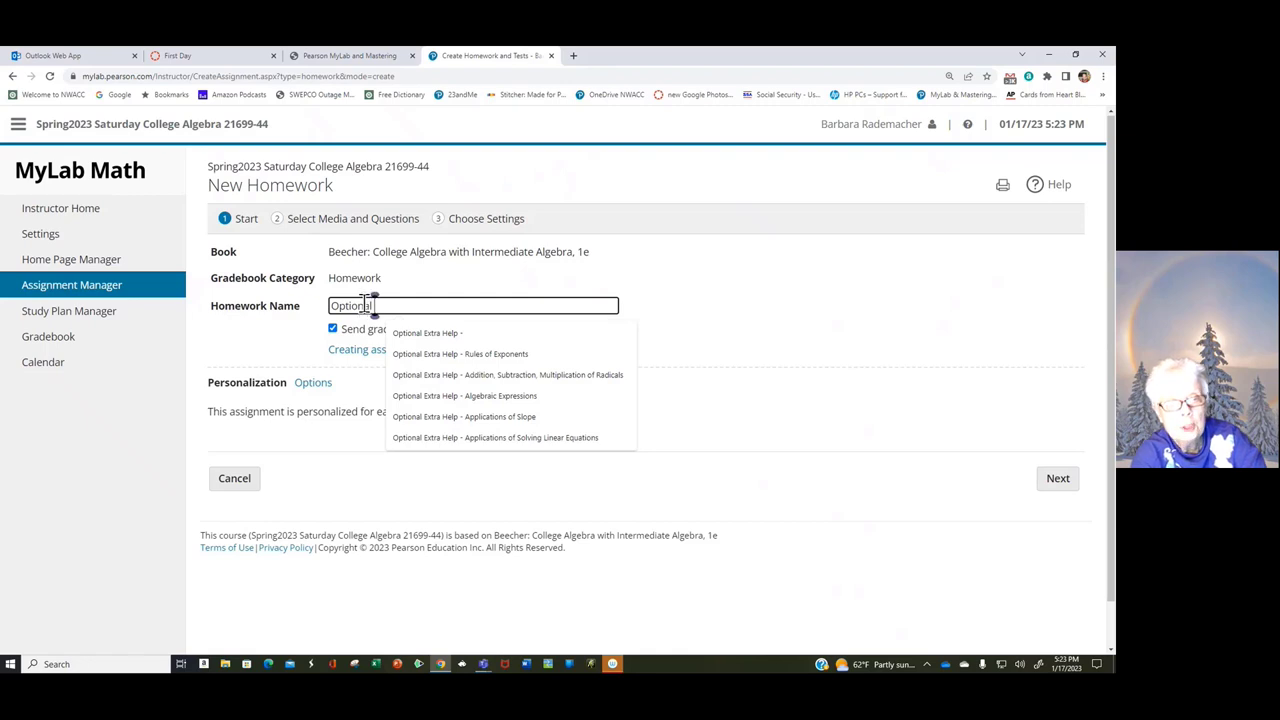
{"action": "type", "text": " Extr"}
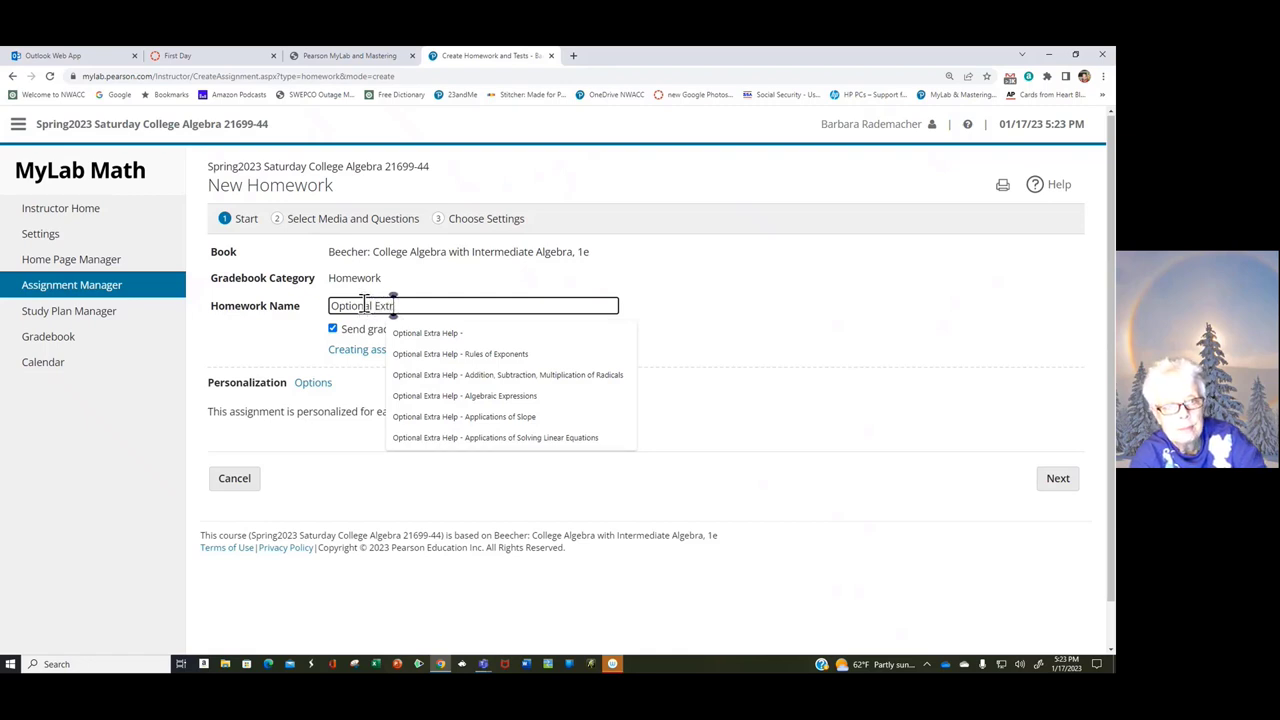
{"action": "type", "text": "a Help -"}
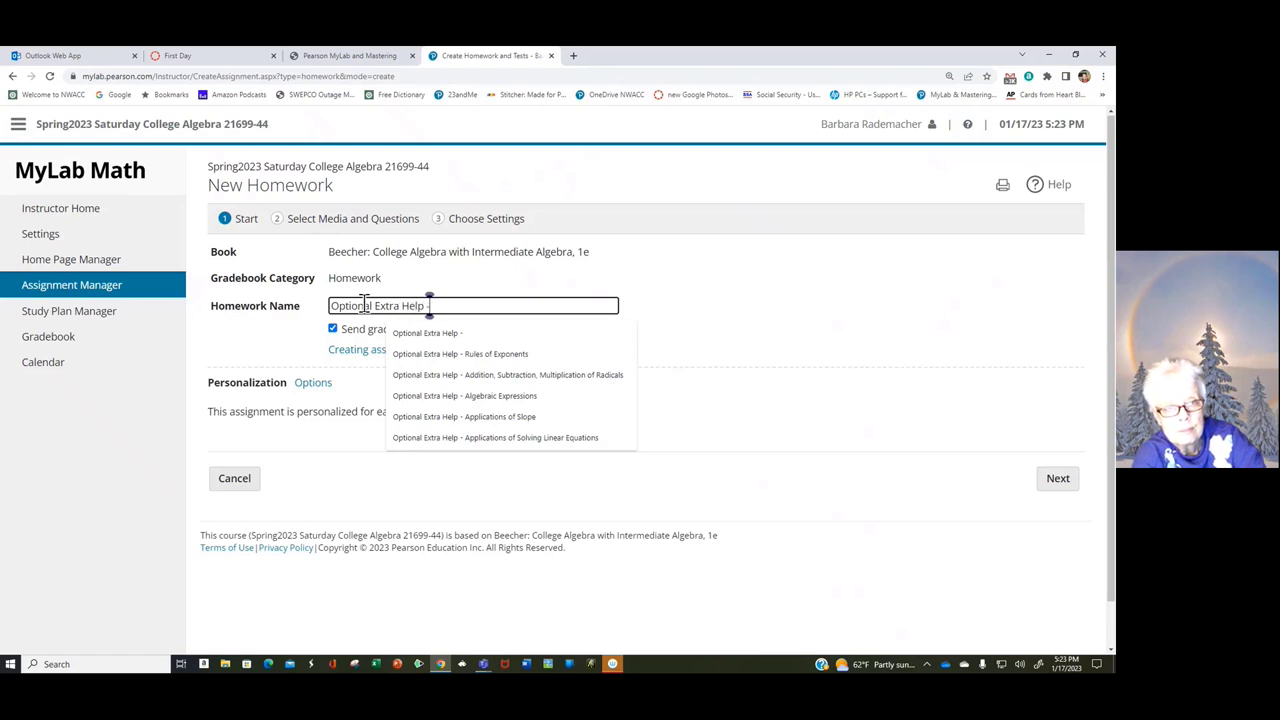
{"action": "type", "text": " Revi"}
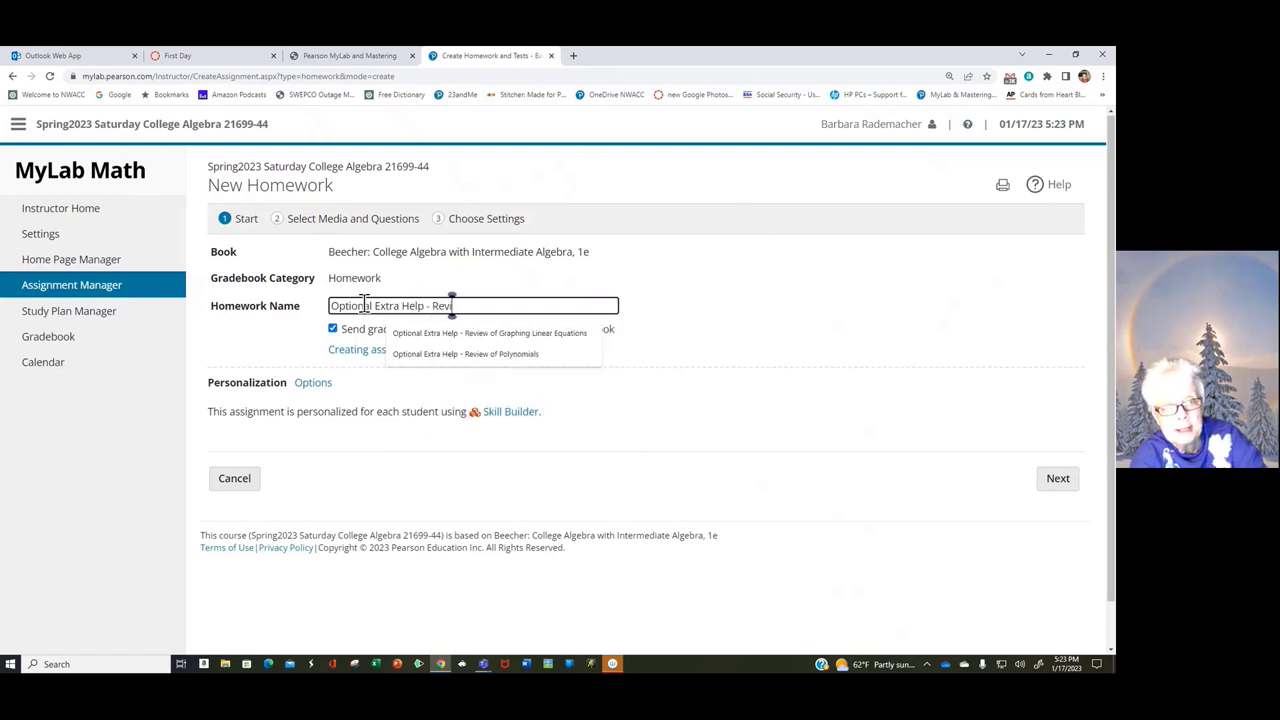
{"action": "type", "text": "ewing"}
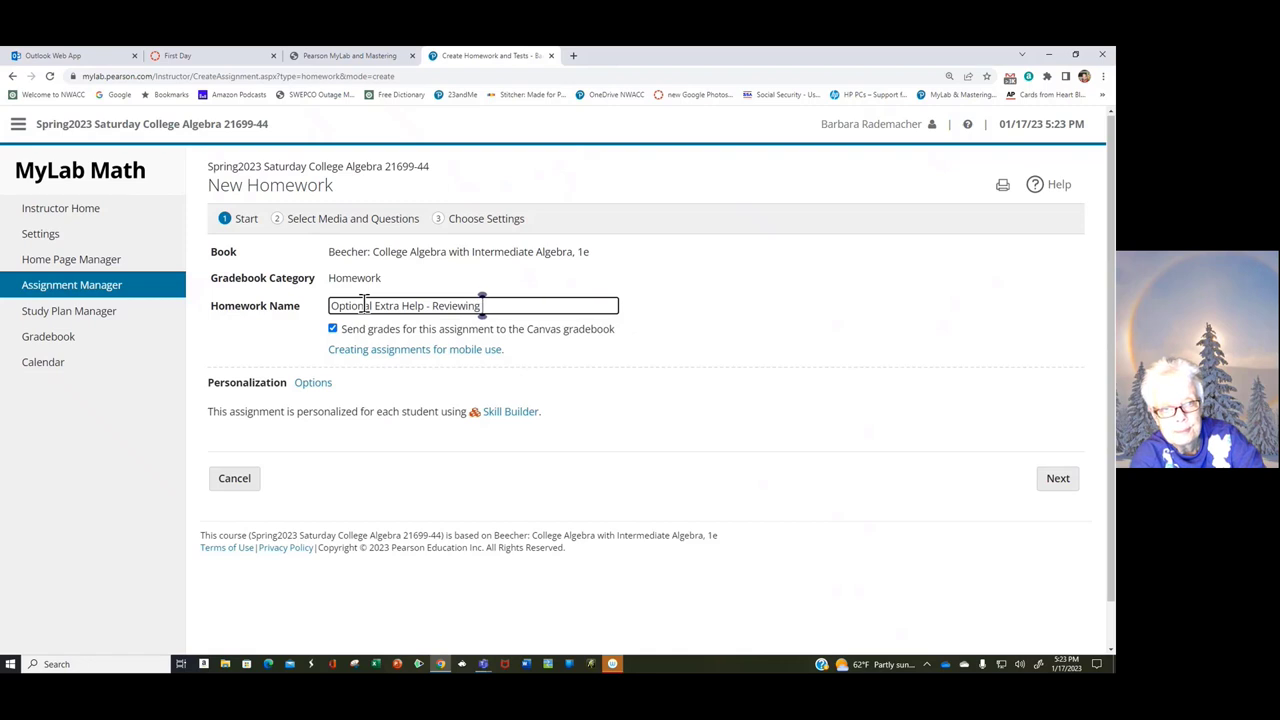
{"action": "type", "text": " Exponent"}
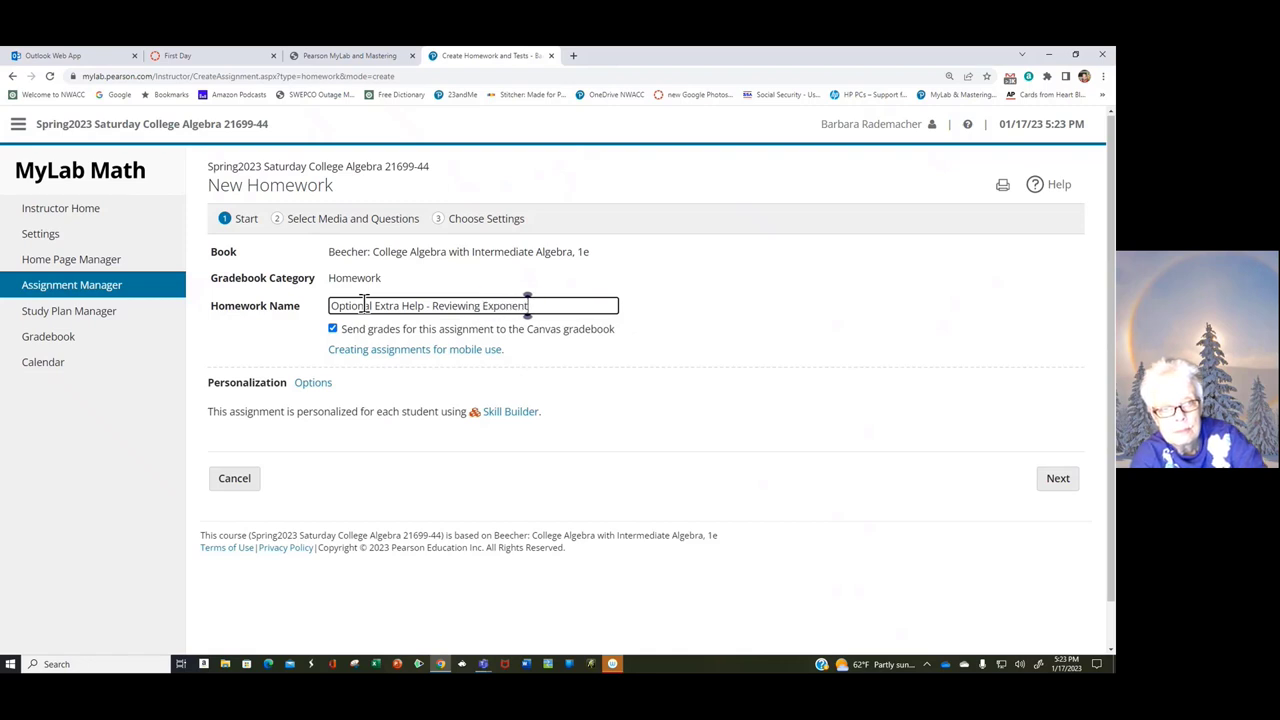
{"action": "type", "text": "s"}
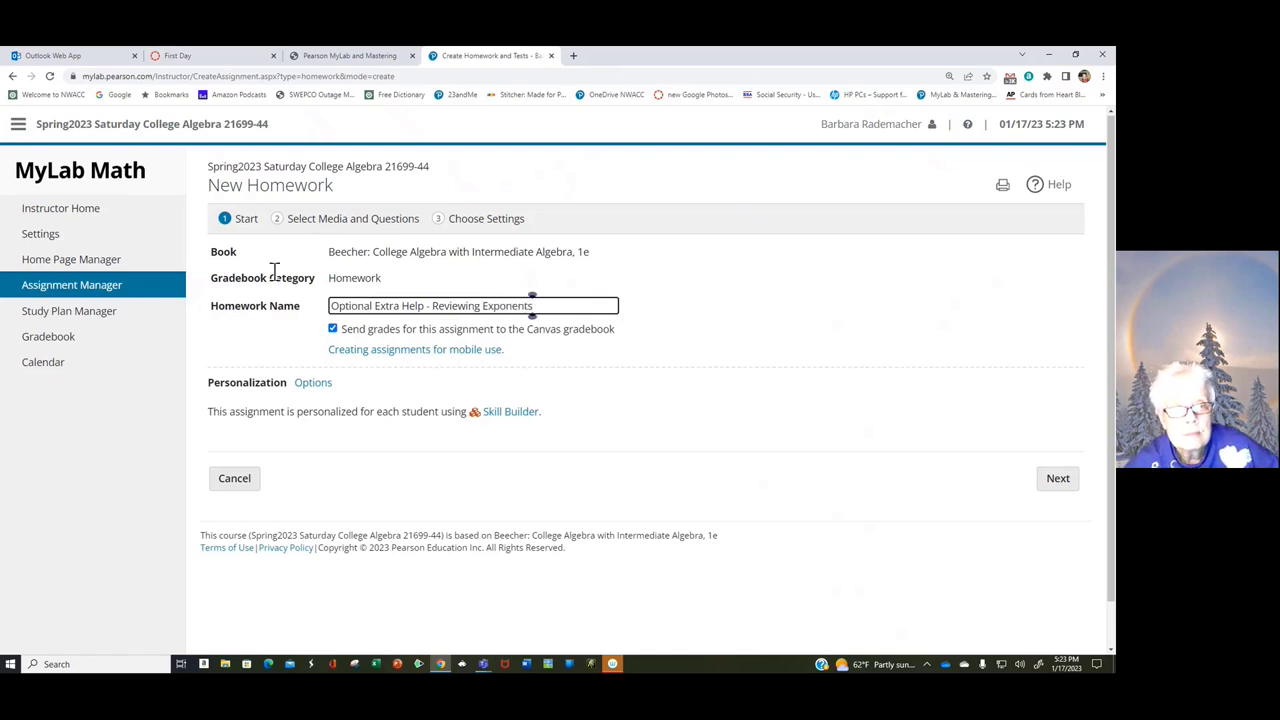
{"action": "left_click", "coordinate": [395, 222]}
Narrow available content to chapter R, Section R.7 Properties of Exponents, and show its media
{"action": "left_click", "coordinate": [328, 300]}
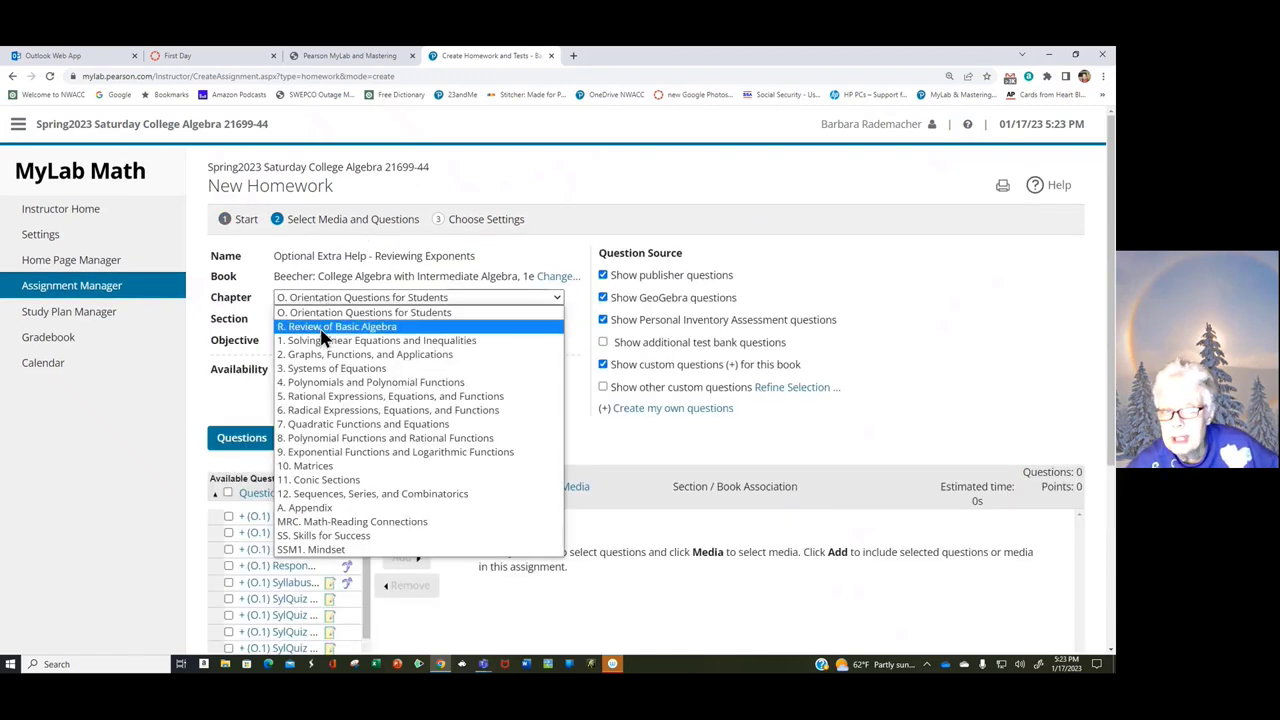
{"action": "left_click", "coordinate": [324, 326]}
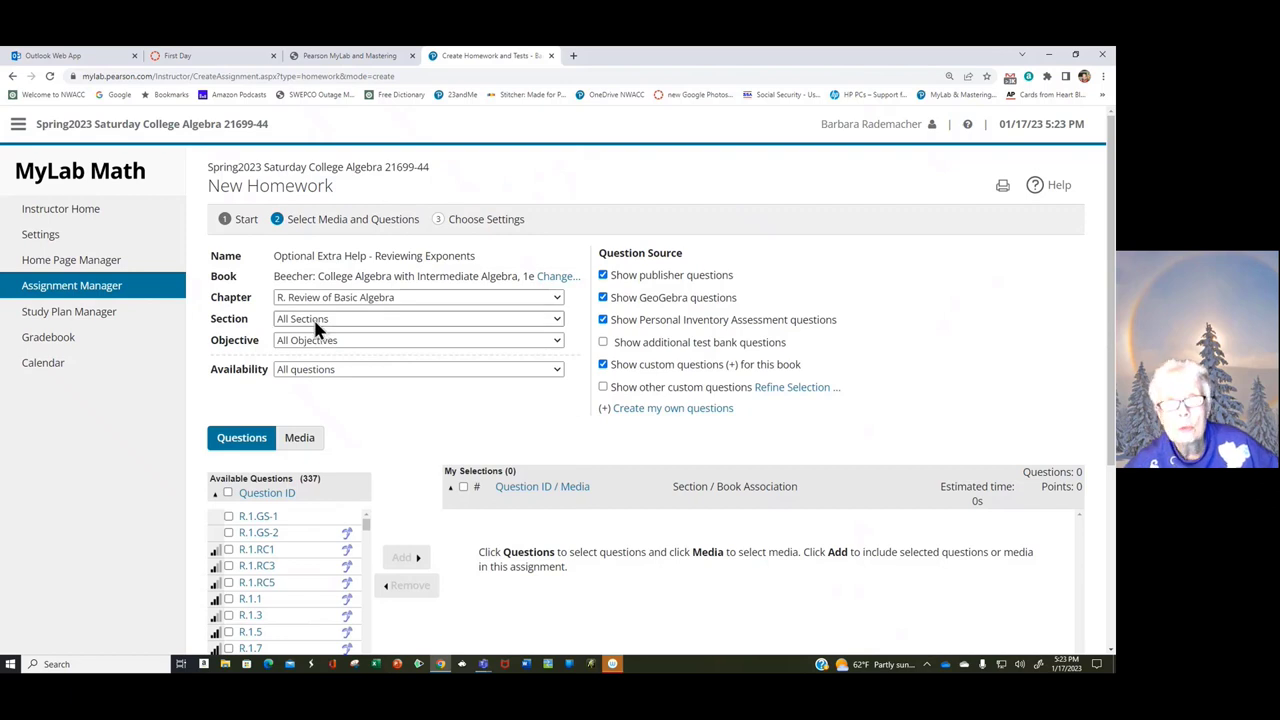
{"action": "left_click", "coordinate": [316, 322]}
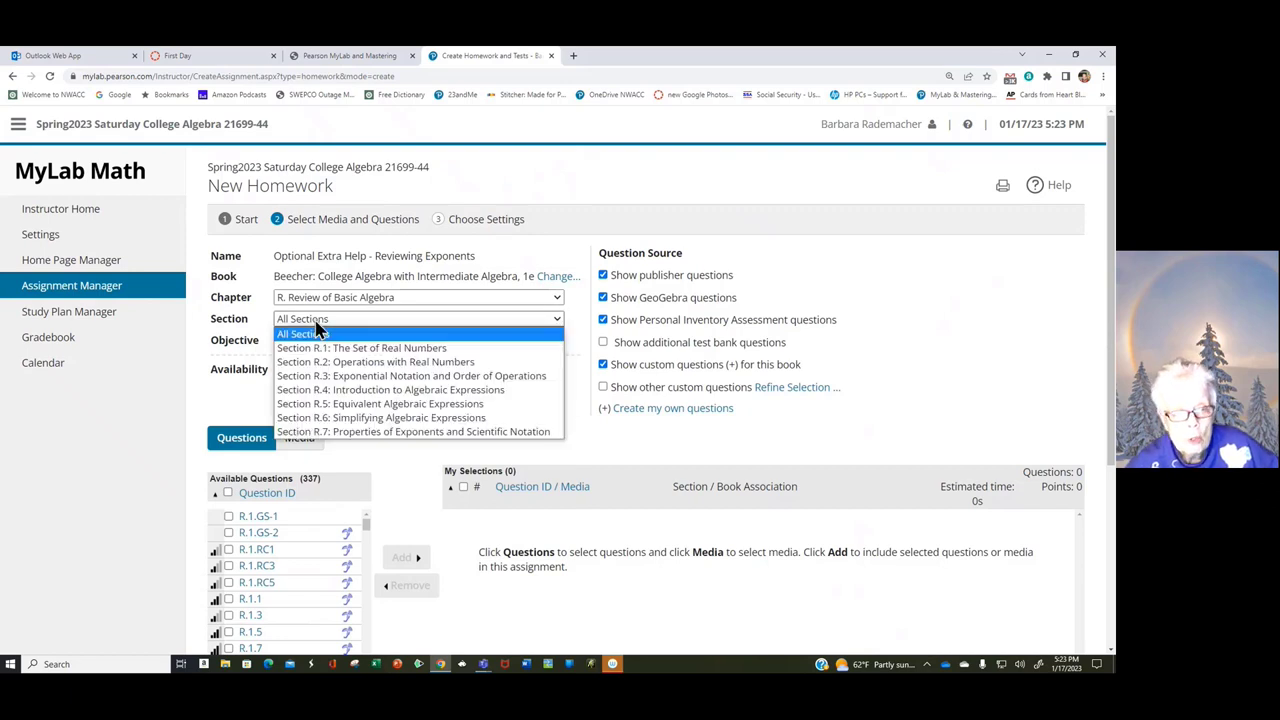
{"action": "left_click", "coordinate": [350, 432]}
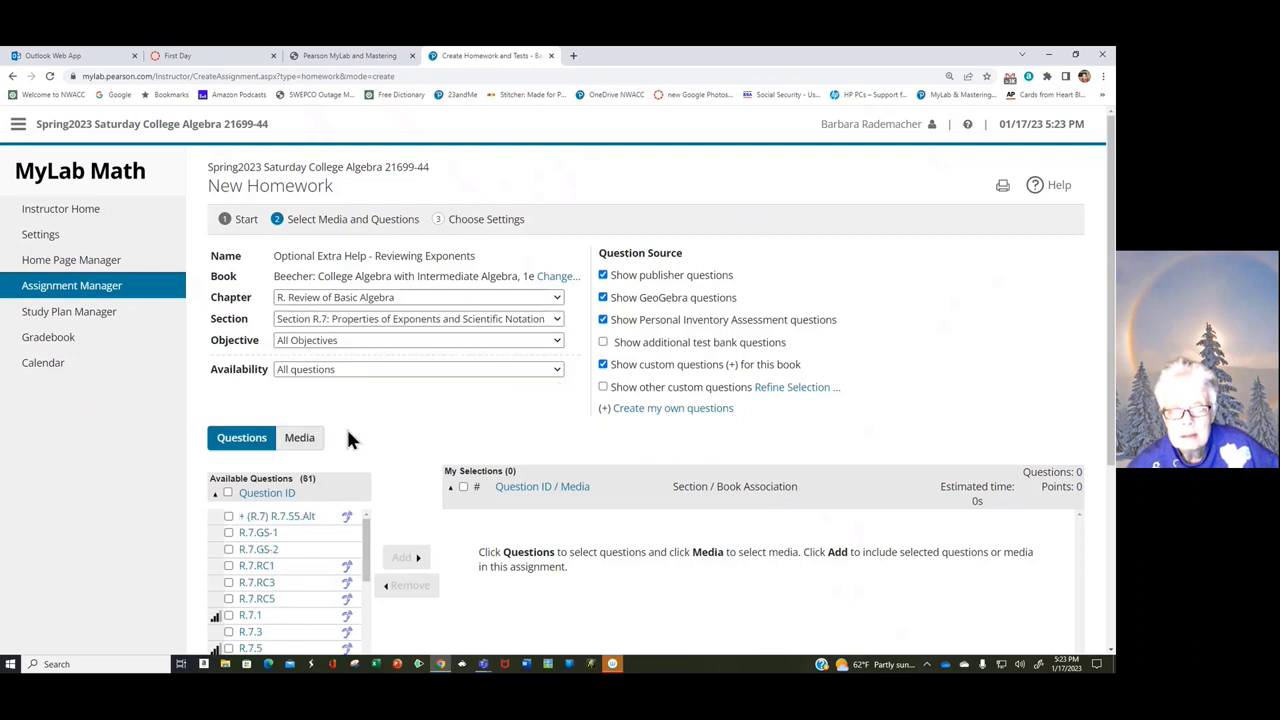
{"action": "scroll", "coordinate": [366, 417], "scroll_direction": "down", "scroll_amount": 3}
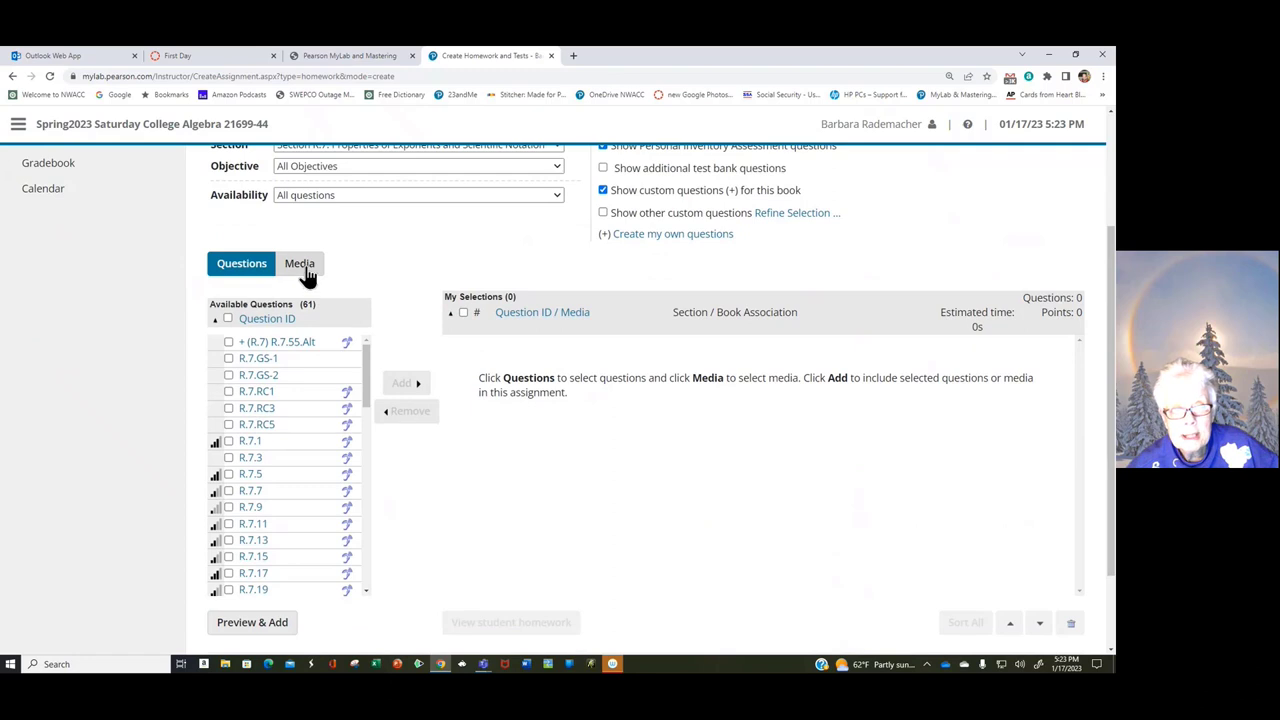
{"action": "left_click", "coordinate": [306, 271]}
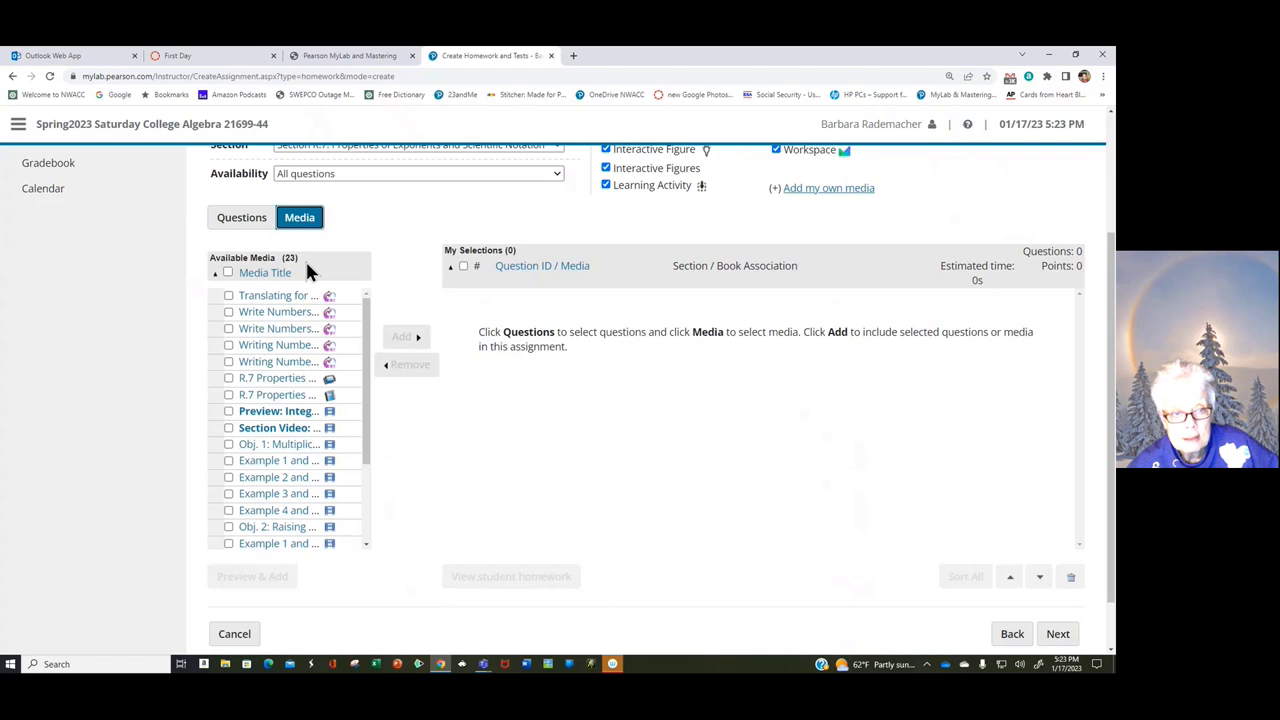
Add the two R.7 Properties media items and the Preview: Integers as Exponents video
{"action": "left_click", "coordinate": [228, 395]}
{"action": "left_click", "coordinate": [418, 340]}
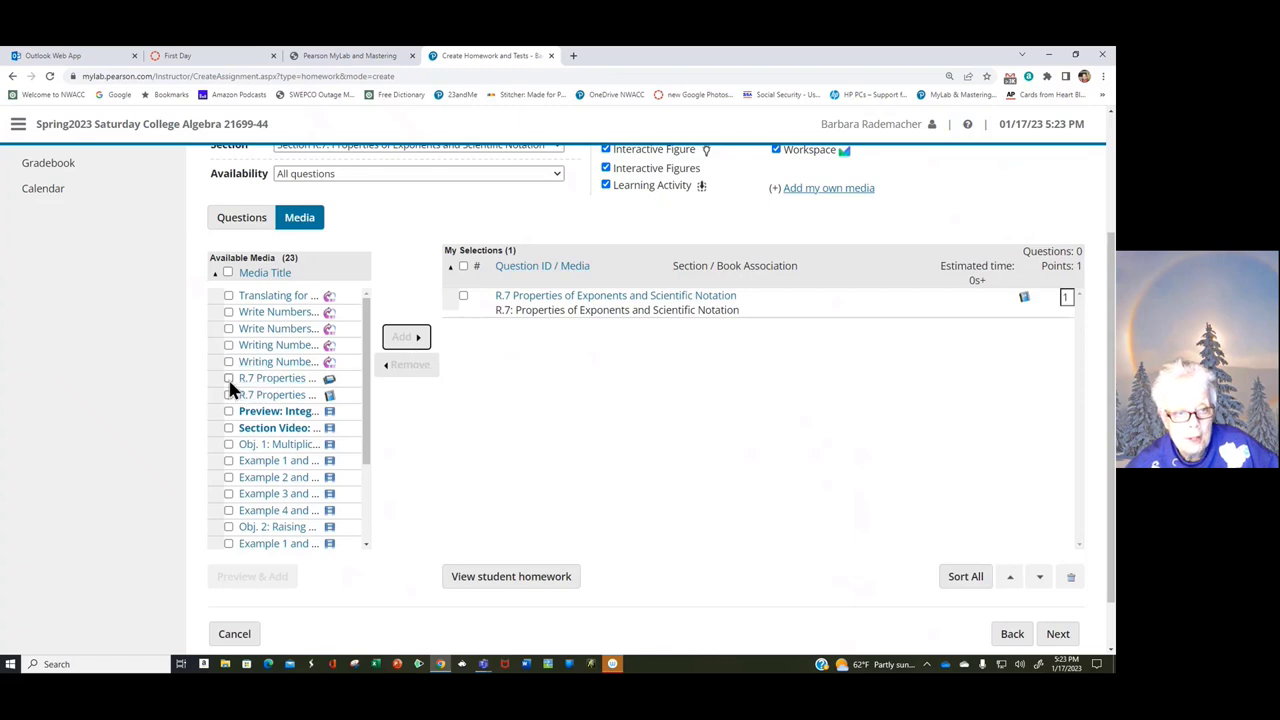
{"action": "left_click", "coordinate": [228, 378]}
{"action": "left_click", "coordinate": [405, 337]}
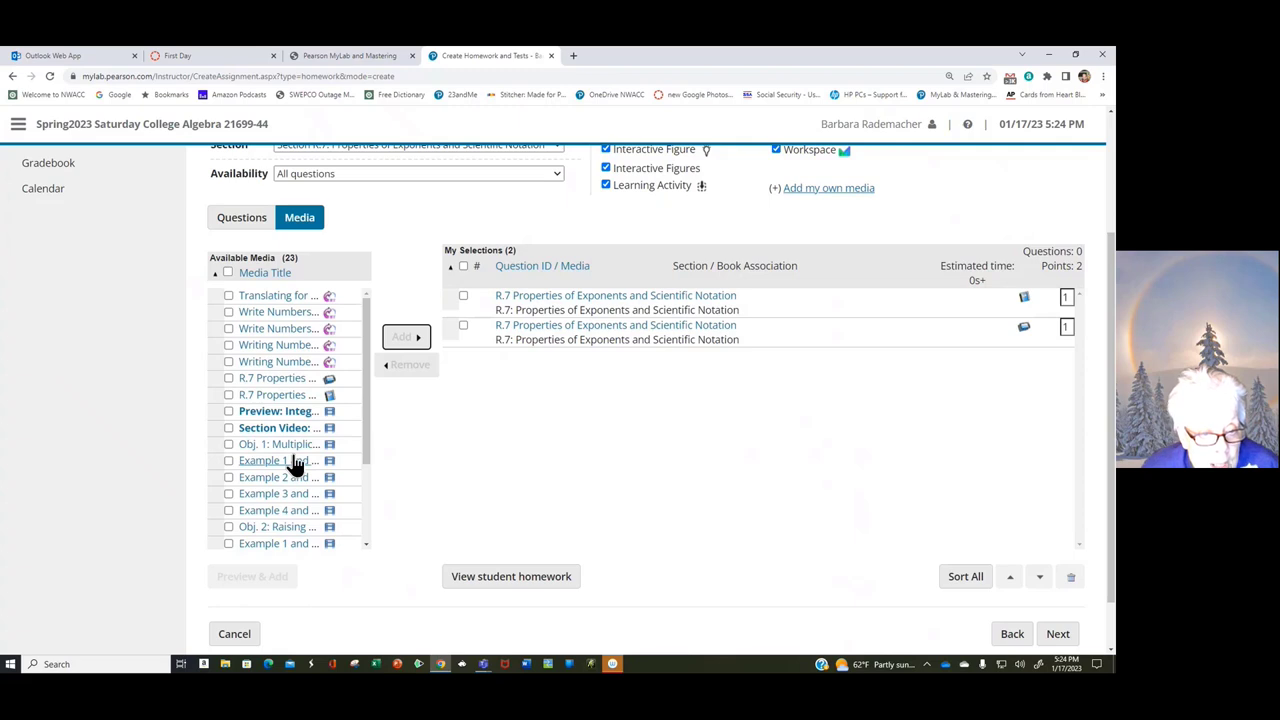
{"action": "left_click", "coordinate": [228, 411]}
{"action": "left_click", "coordinate": [404, 340]}
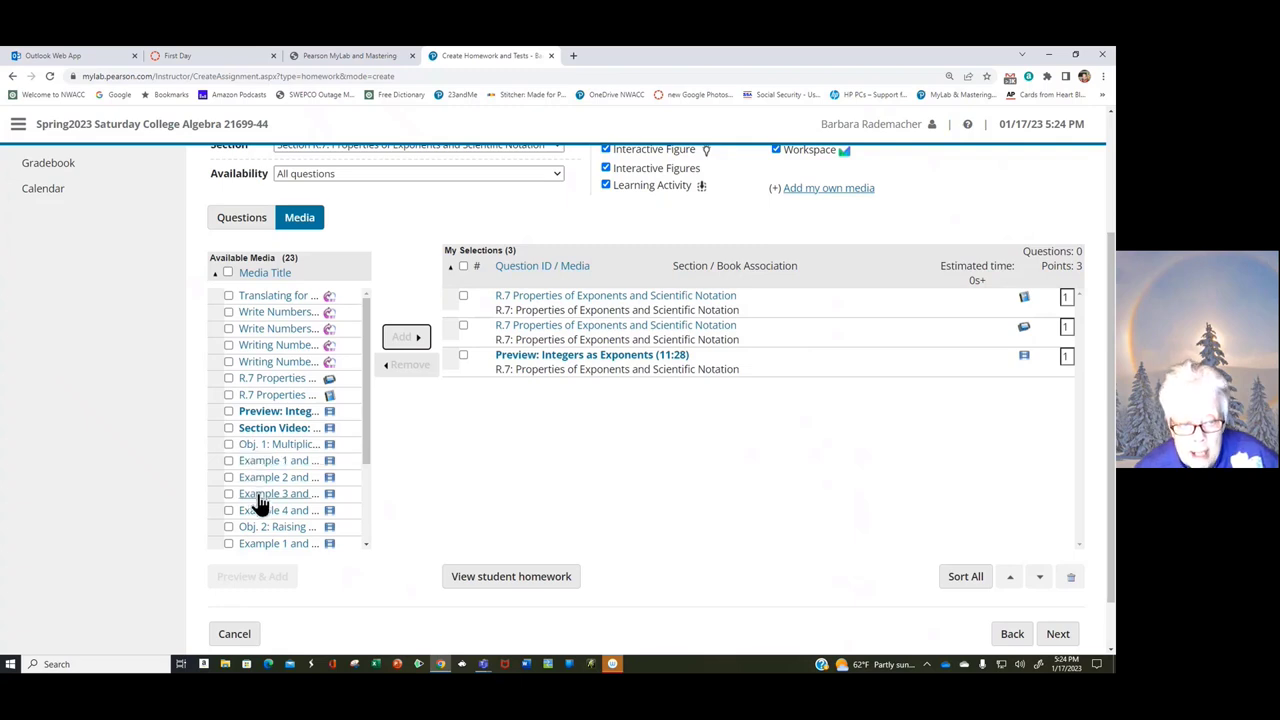
Add the R.7 Section Video plus the Obj. 1 and Obj. 2 videos to the selections
{"action": "left_click", "coordinate": [228, 427]}
{"action": "left_click", "coordinate": [405, 338]}
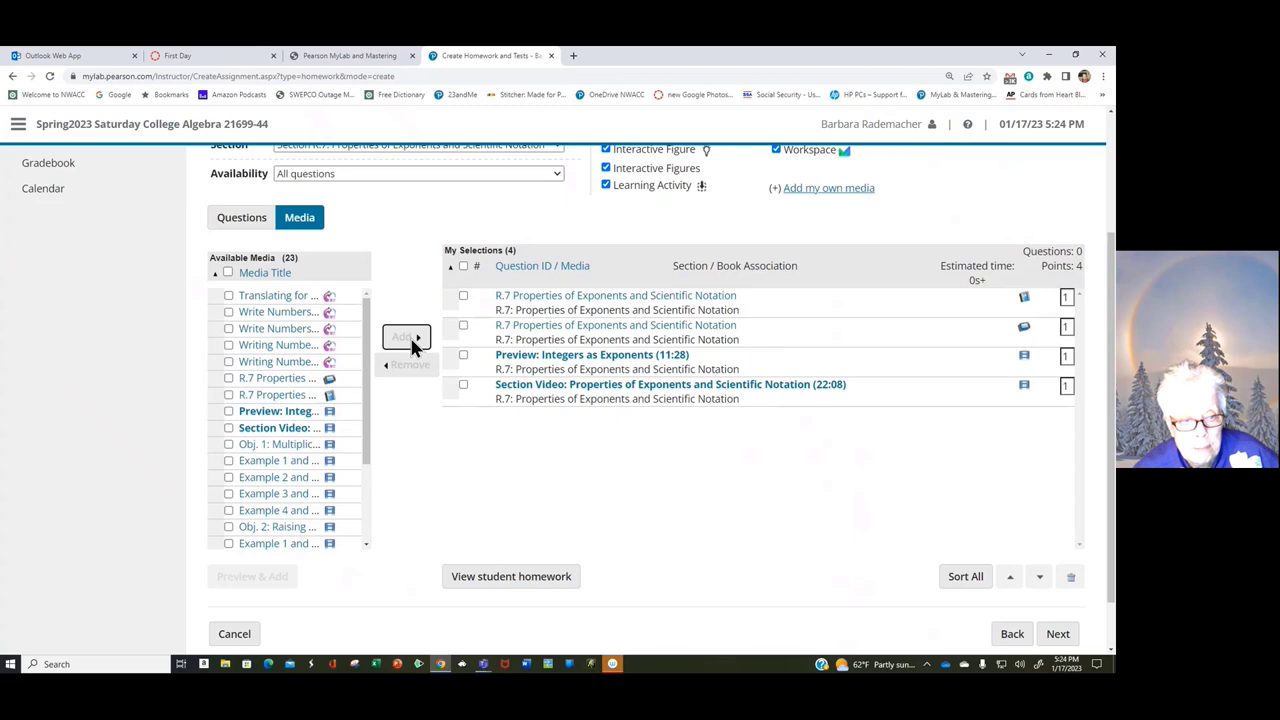
{"action": "left_click", "coordinate": [228, 444]}
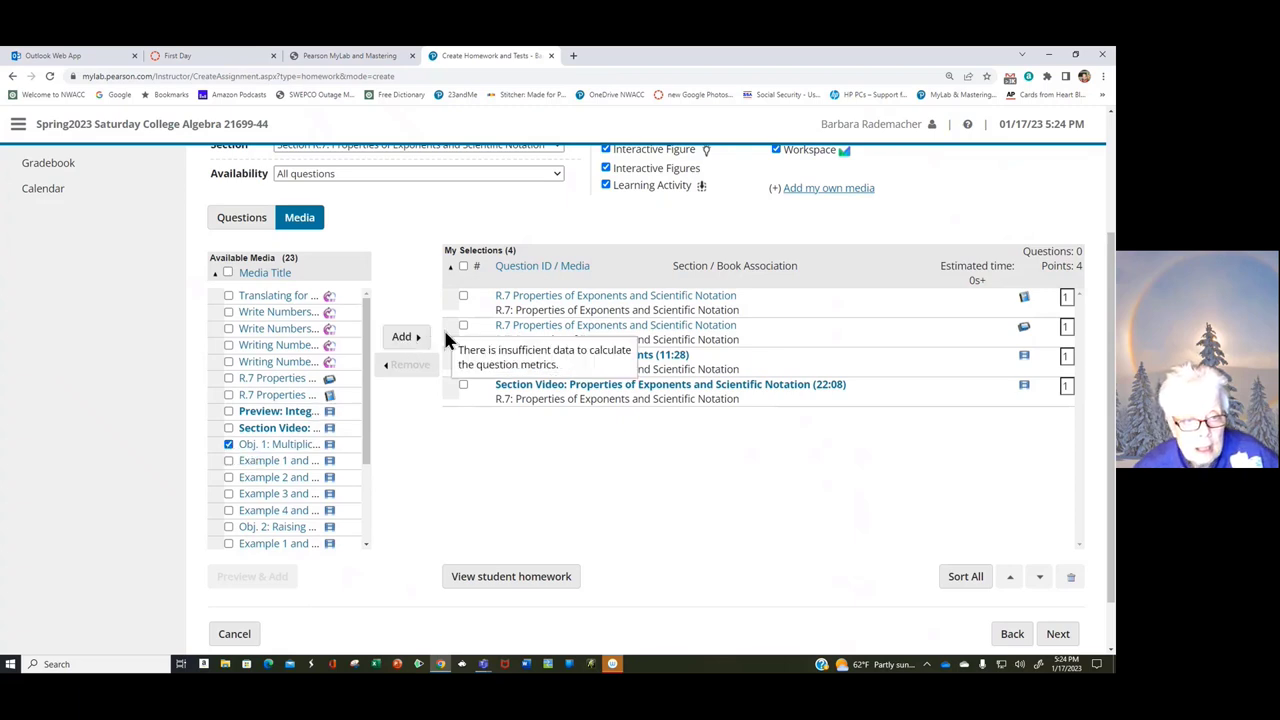
{"action": "left_click", "coordinate": [405, 342]}
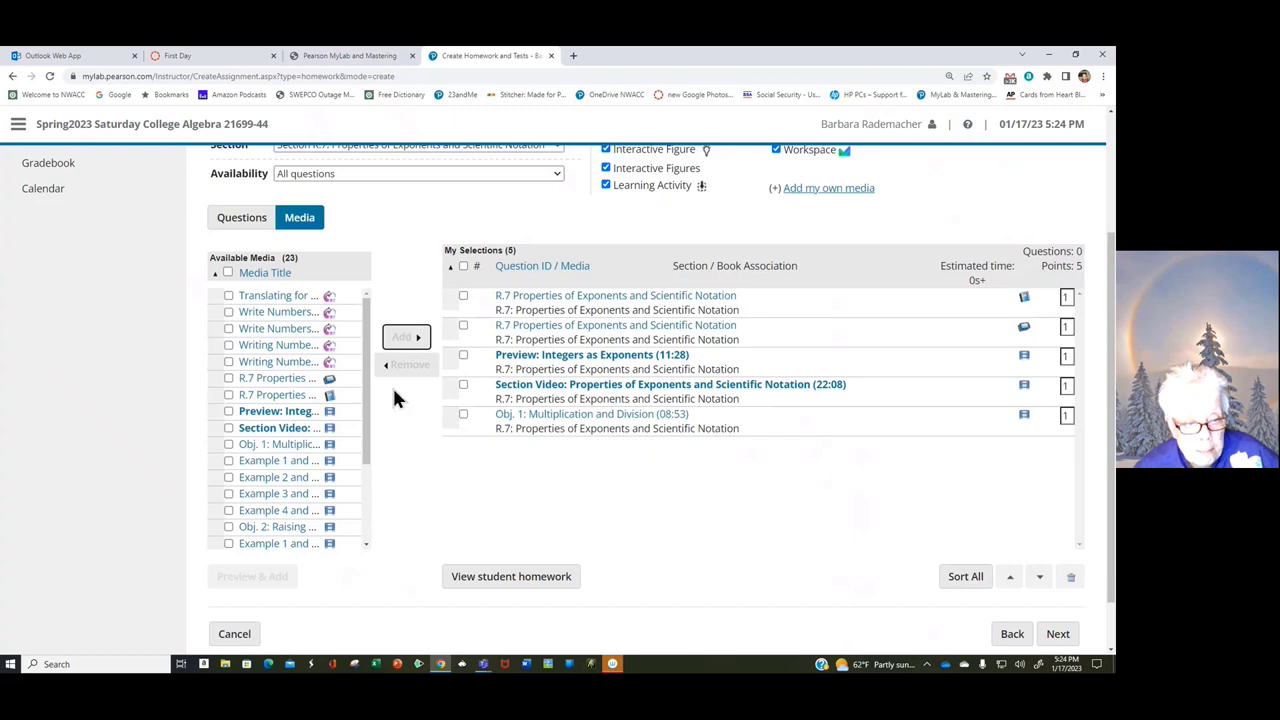
{"action": "left_click", "coordinate": [228, 526]}
{"action": "left_click", "coordinate": [404, 345]}
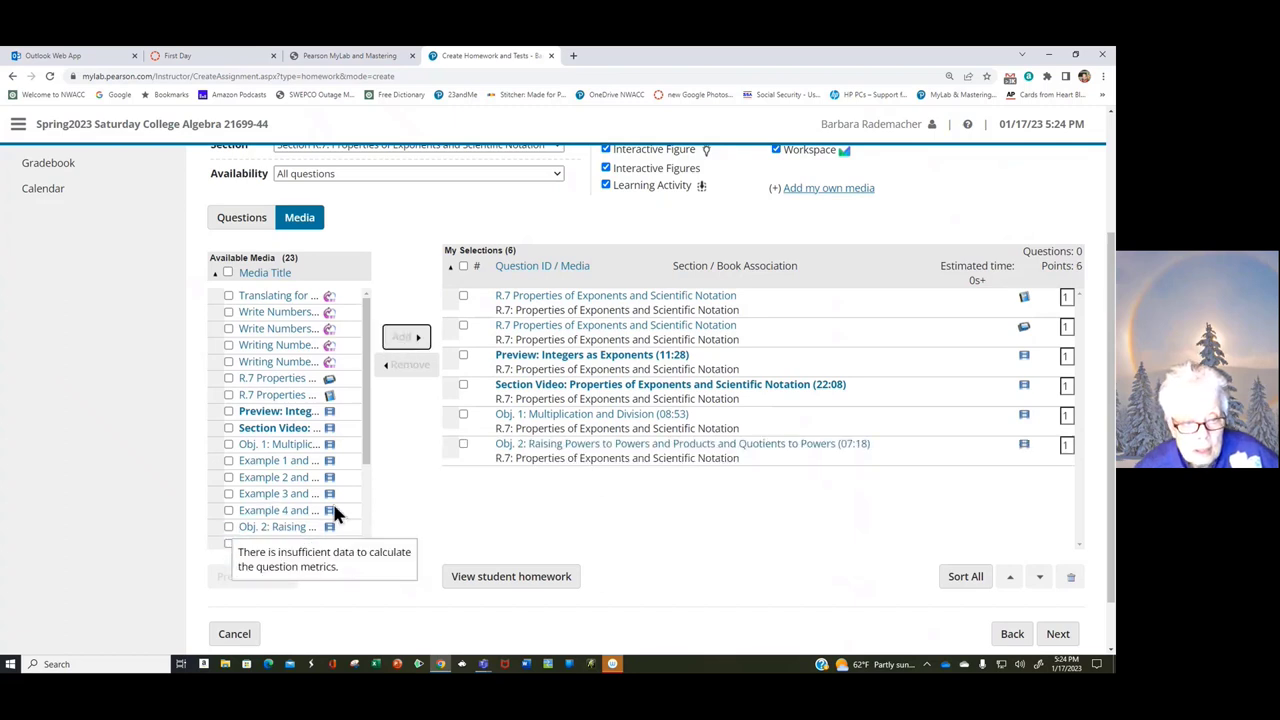
{"action": "left_click_drag", "start_coordinate": [366, 463], "coordinate": [357, 563]}
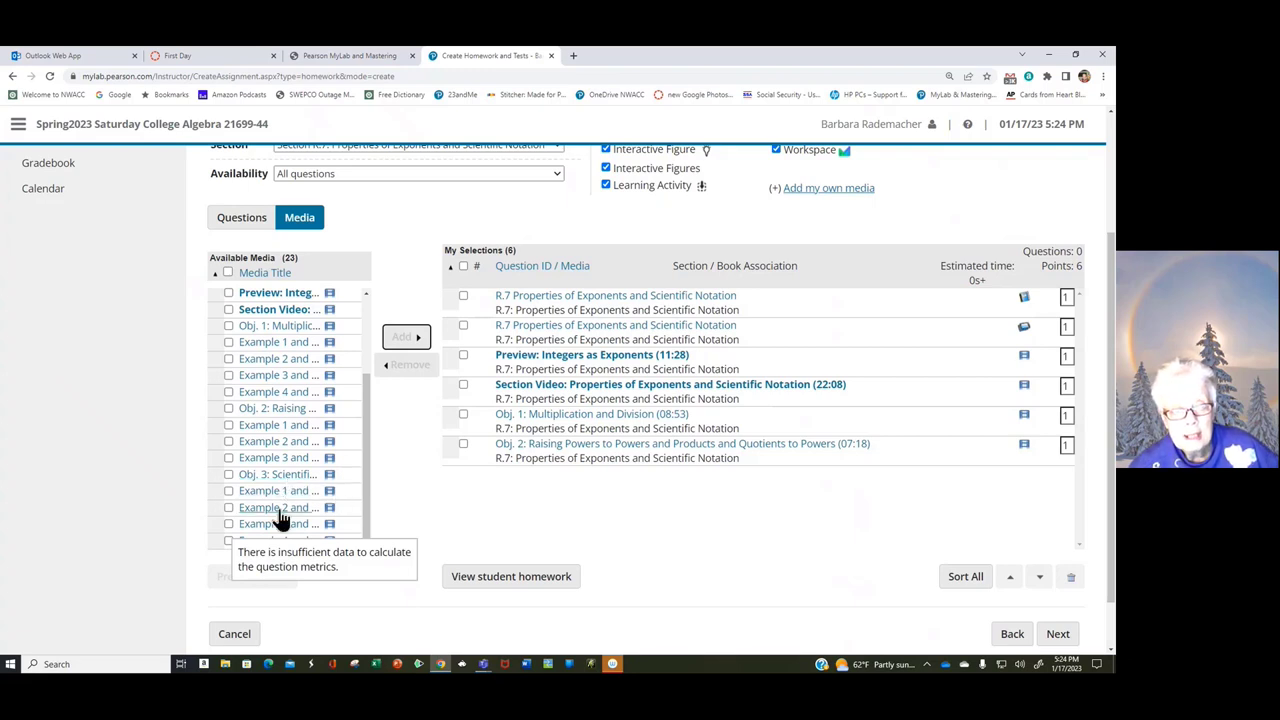
Add Translating for Success and both Write Numbers in Standard Form items, making nine items
{"action": "left_click_drag", "start_coordinate": [370, 514], "coordinate": [374, 376]}
{"action": "left_click", "coordinate": [228, 295]}
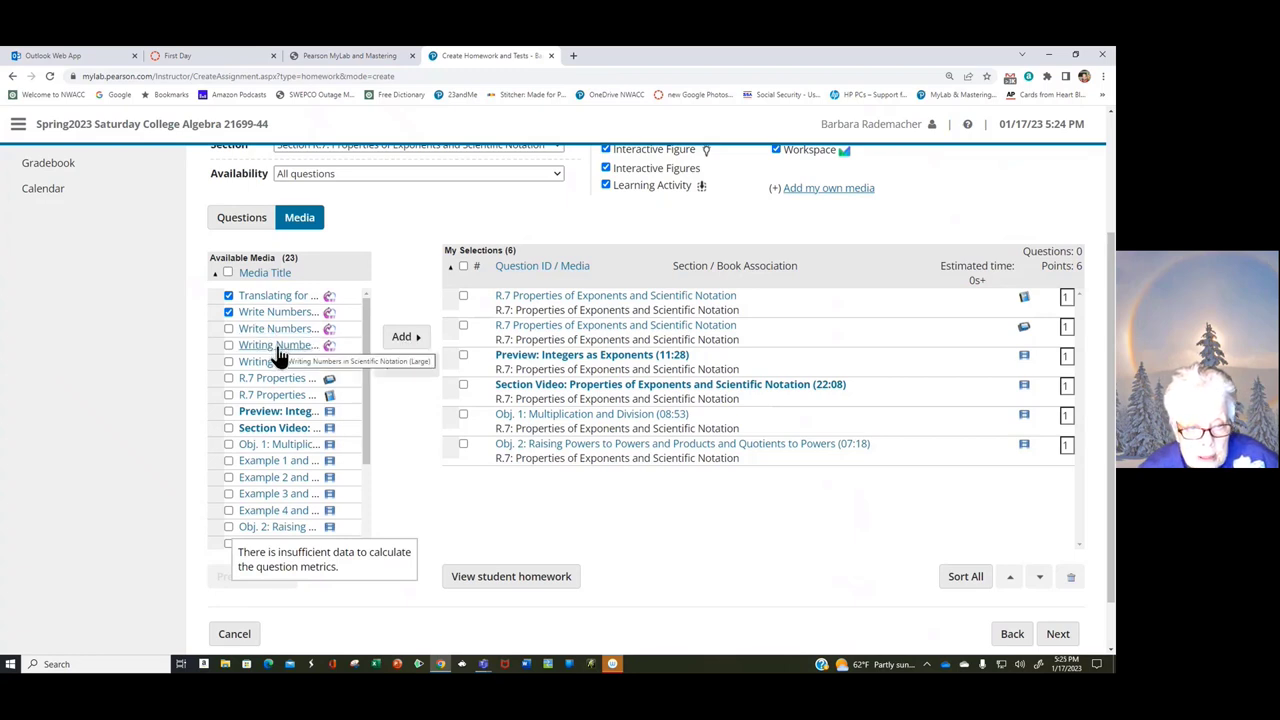
{"action": "left_click", "coordinate": [228, 328]}
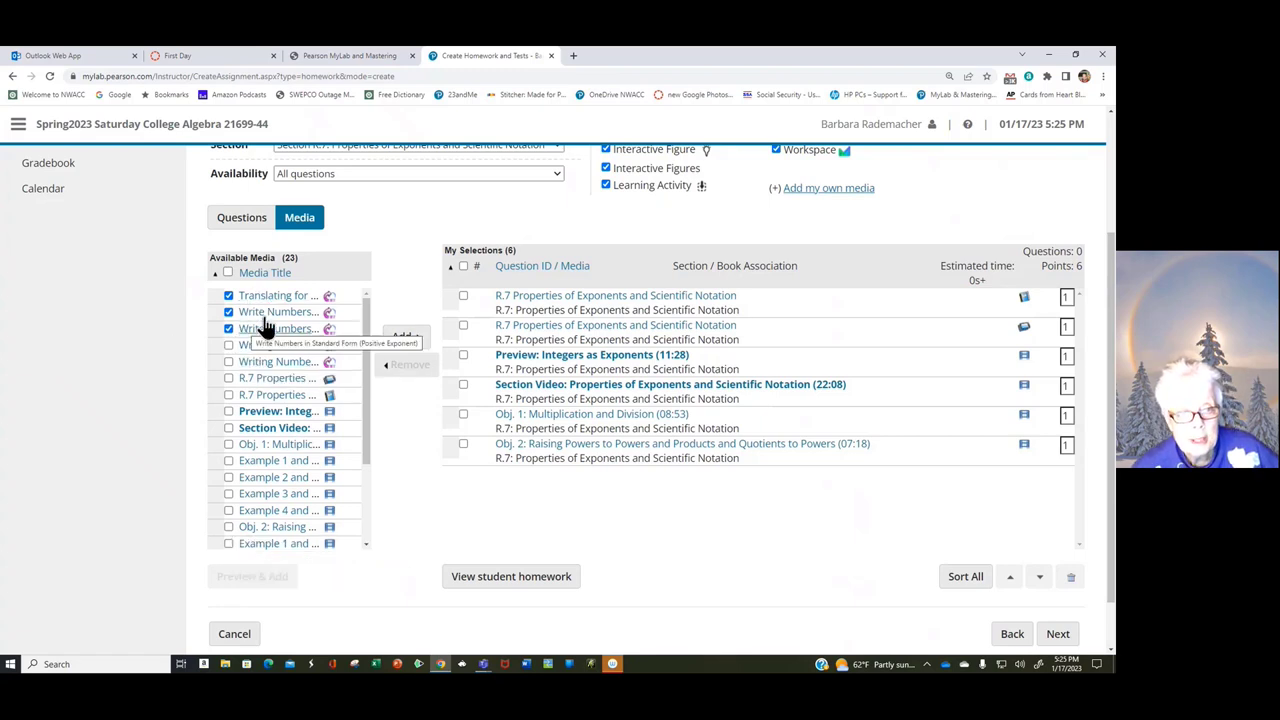
{"action": "left_click", "coordinate": [400, 338]}
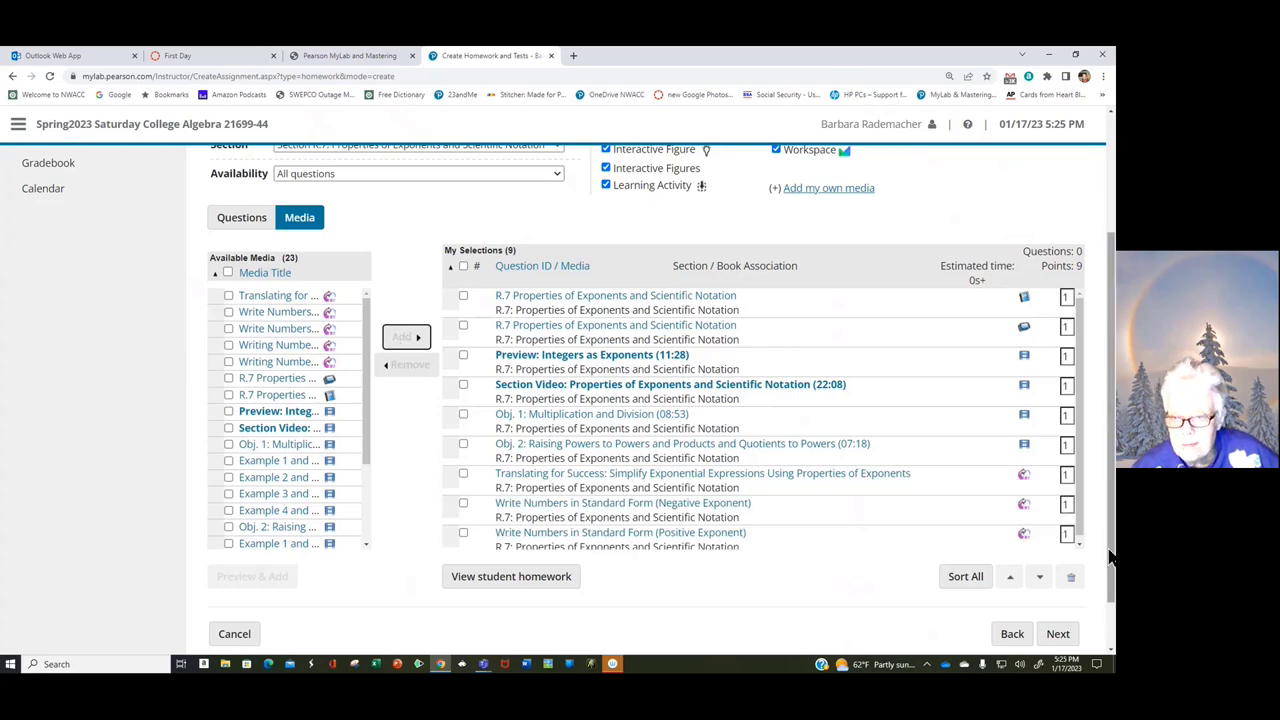
{"action": "scroll", "coordinate": [1110, 566], "scroll_direction": "down", "scroll_amount": 2}
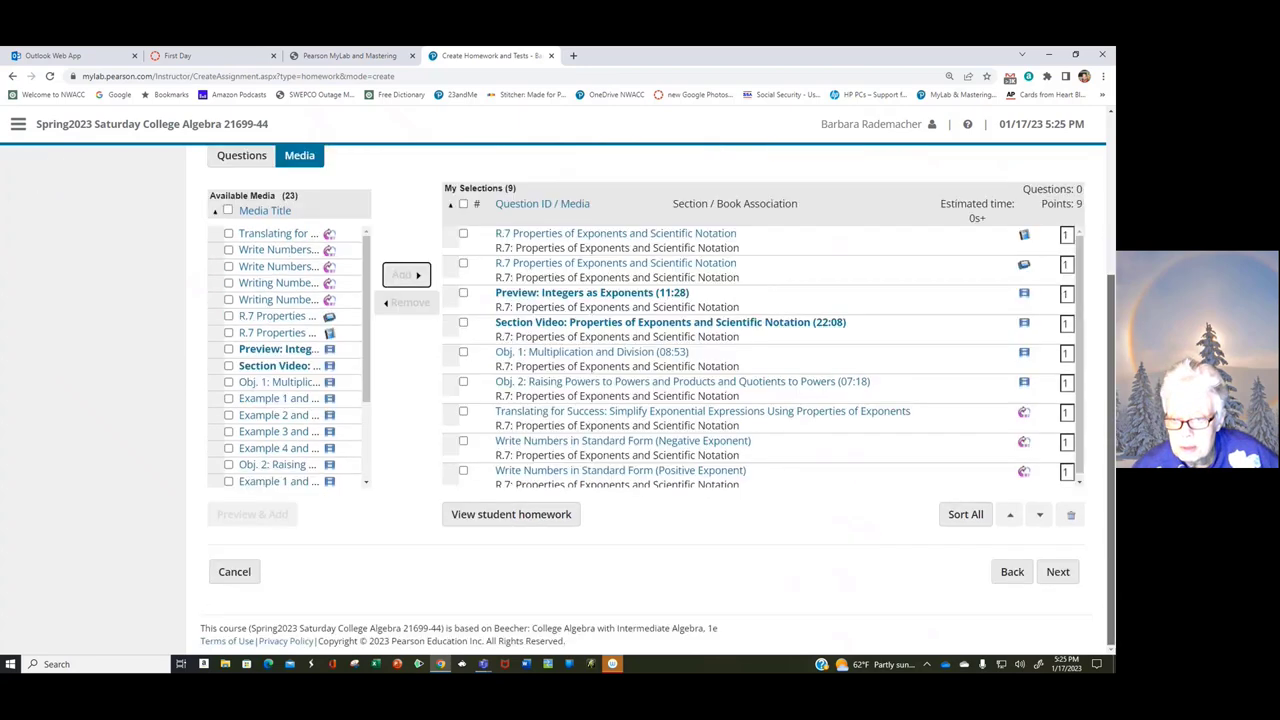
{"action": "left_click", "coordinate": [1060, 573]}
Save and assign the new homework from the Choose Settings page
{"action": "scroll", "coordinate": [938, 394], "scroll_direction": "down", "scroll_amount": 5}
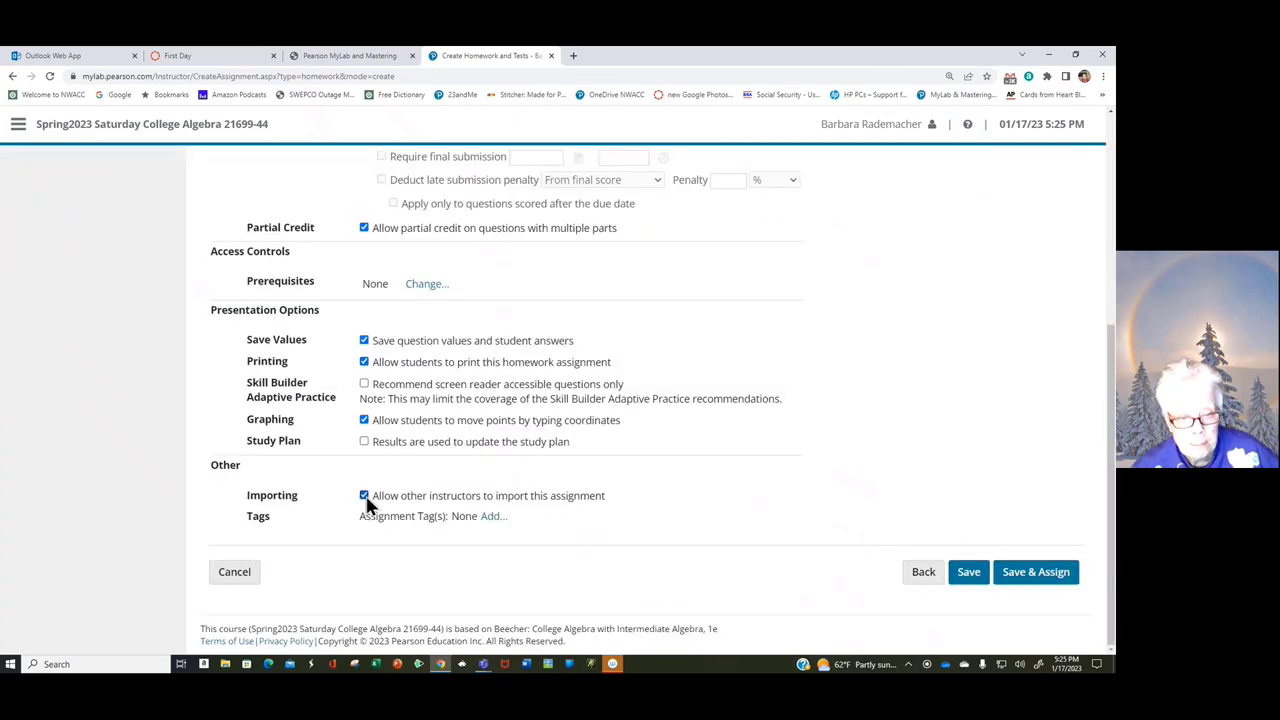
{"action": "left_click", "coordinate": [1035, 572]}
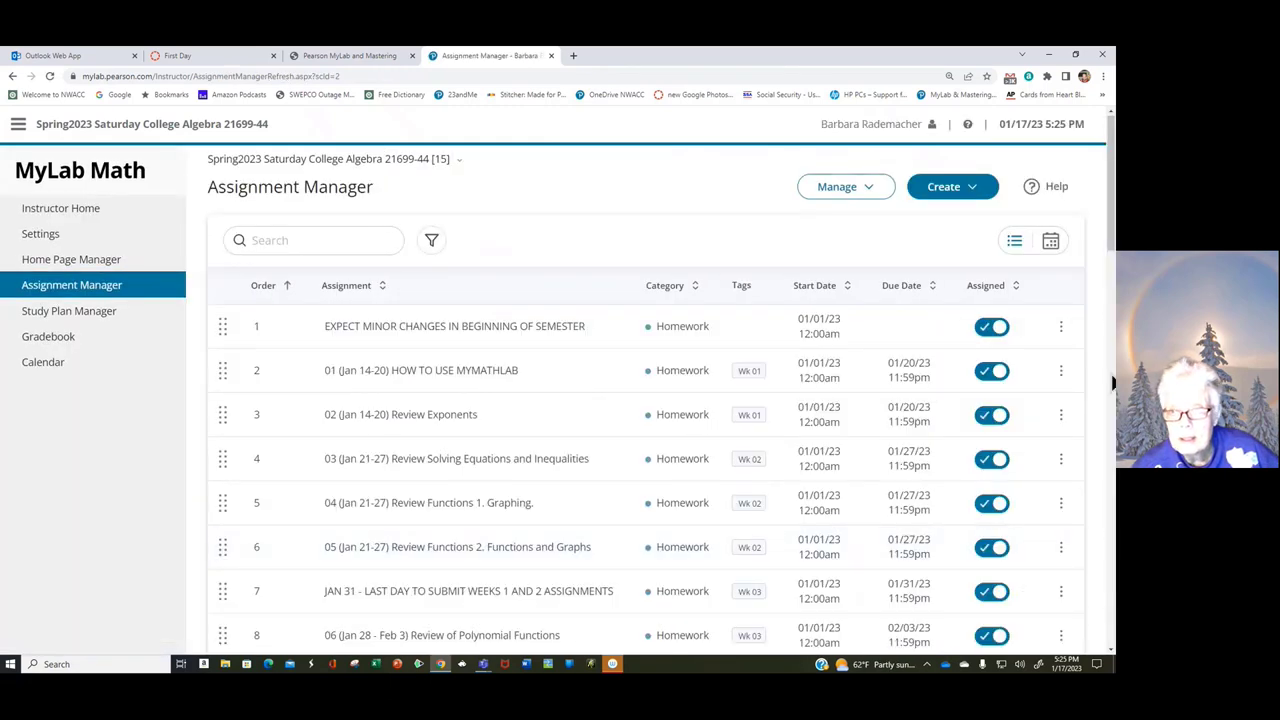
Move Optional Extra Help - Reviewing Exponents up directly above 02 (Jan 14-20) Review Exponents
{"action": "scroll", "coordinate": [172, 593], "scroll_direction": "down", "scroll_amount": 15}
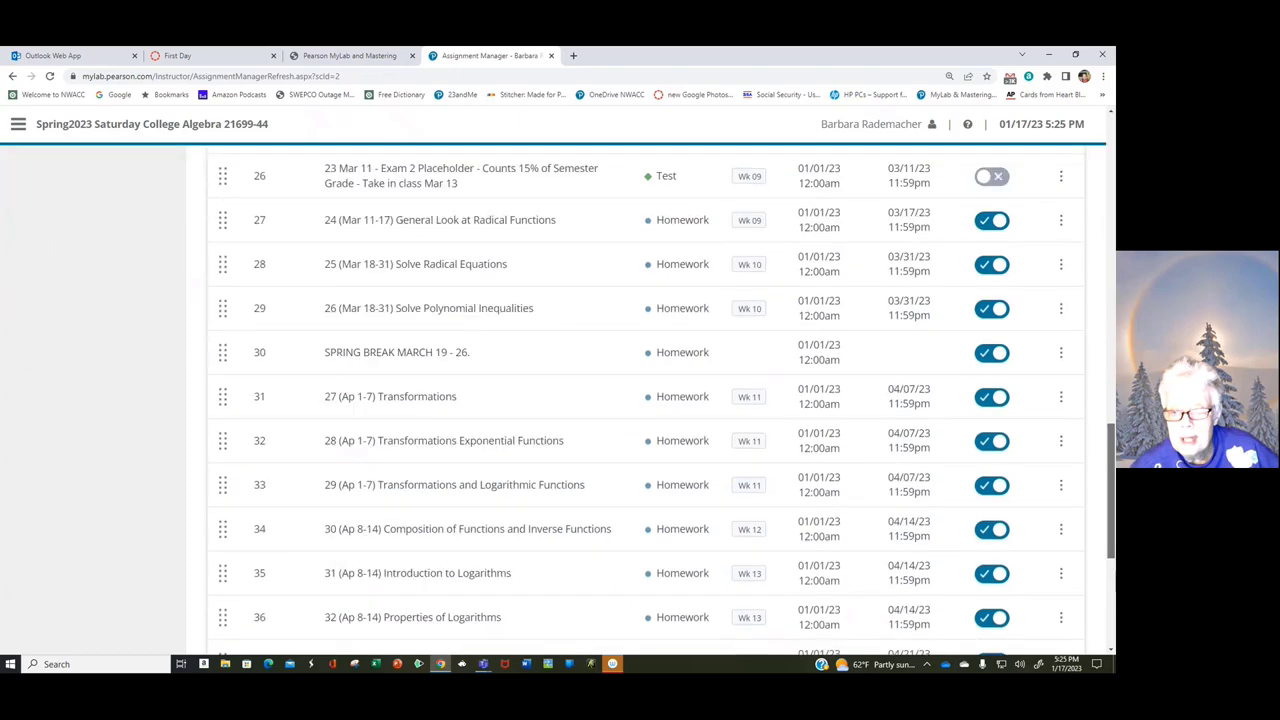
{"action": "left_click_drag", "start_coordinate": [222, 574], "coordinate": [209, 416]}
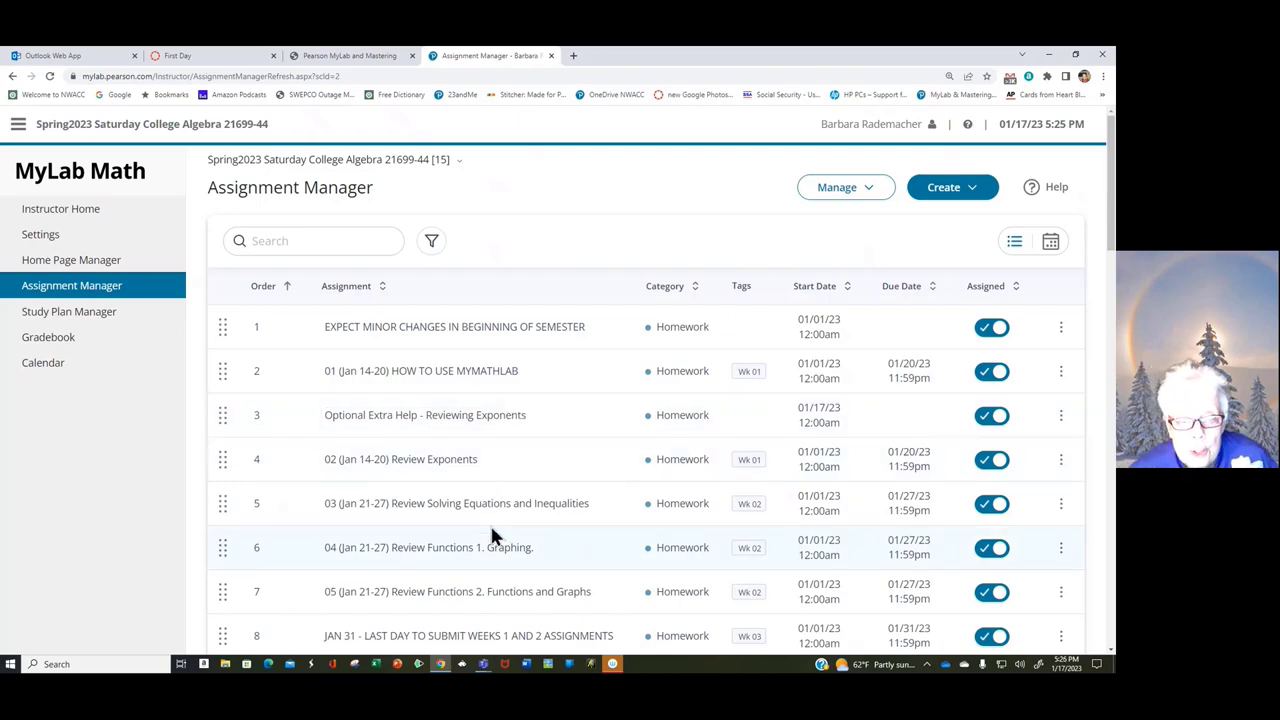
Open Zeros of Functions for editing at Select Media and Questions, then leave without saving
{"action": "scroll", "coordinate": [467, 470], "scroll_direction": "down", "scroll_amount": 15}
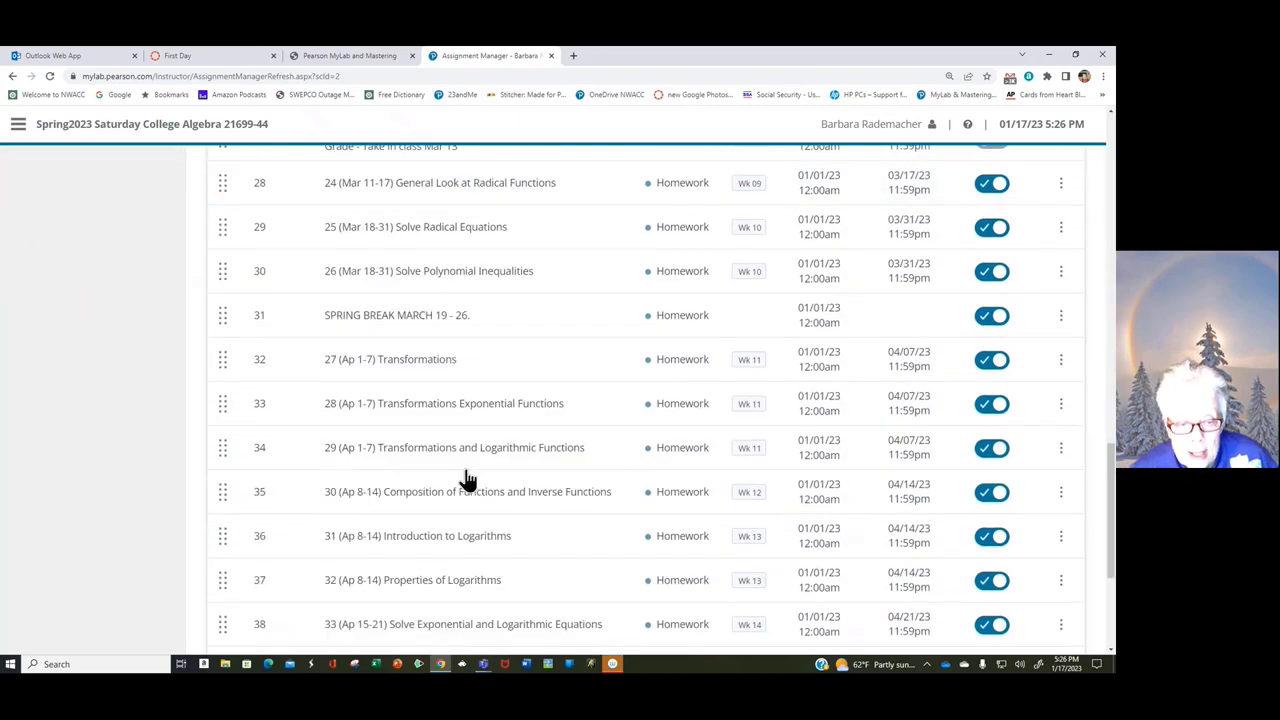
{"action": "left_click", "coordinate": [425, 443]}
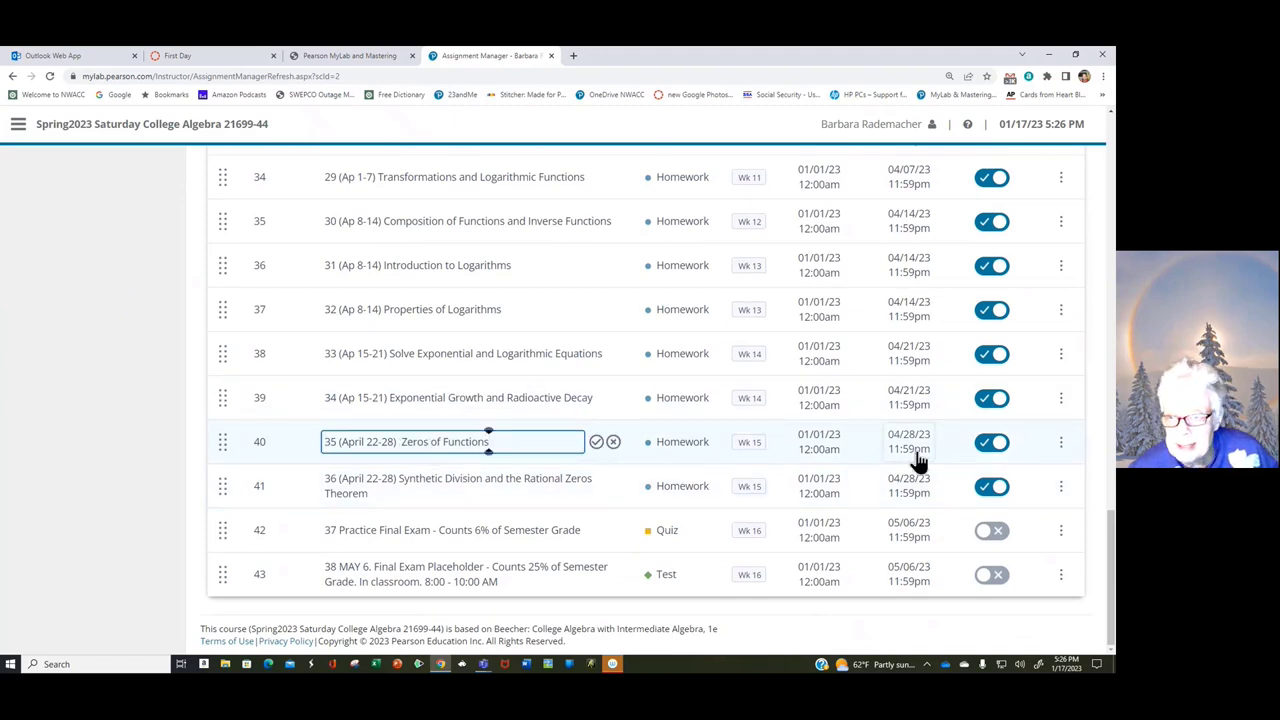
{"action": "left_click", "coordinate": [1058, 445]}
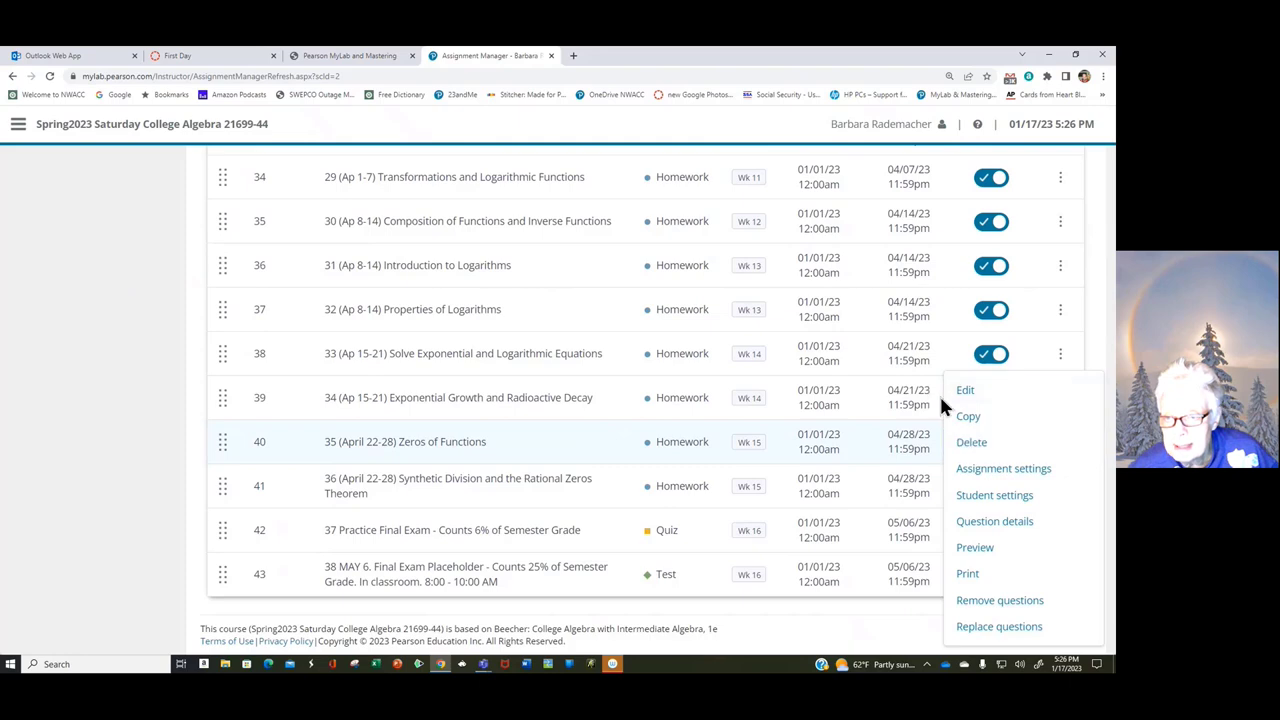
{"action": "left_click", "coordinate": [968, 391]}
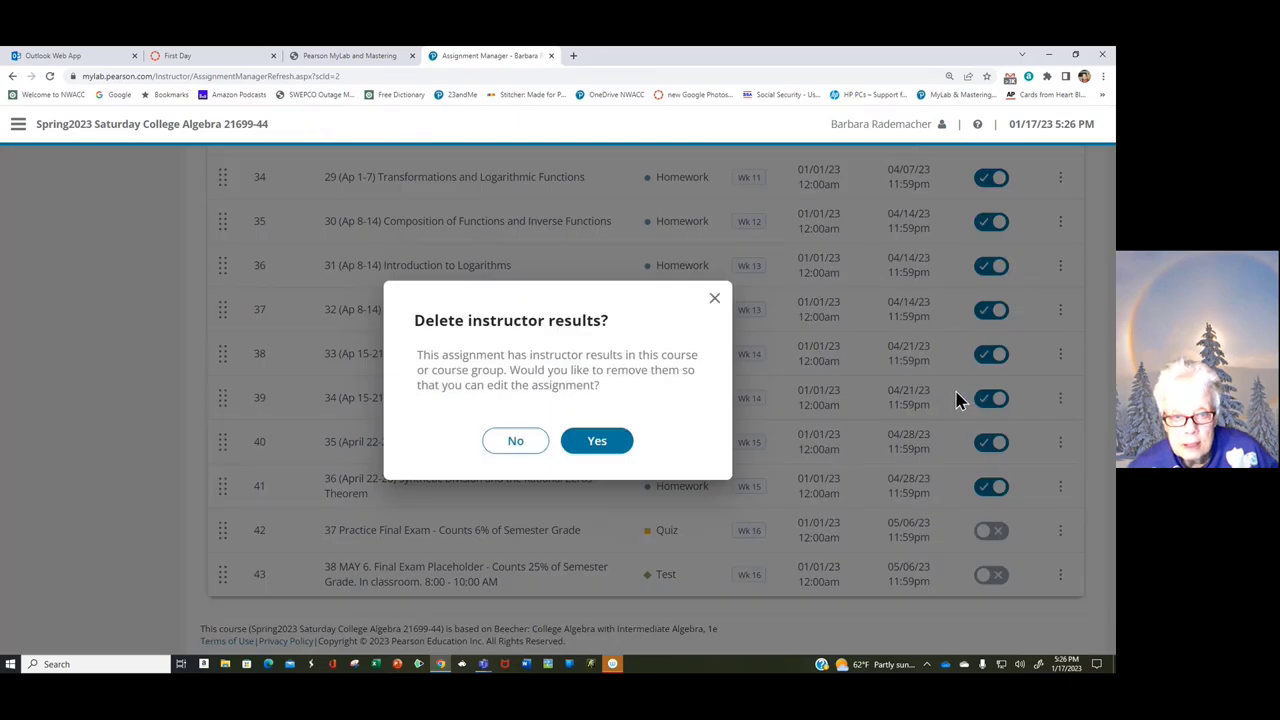
{"action": "left_click", "coordinate": [597, 442]}
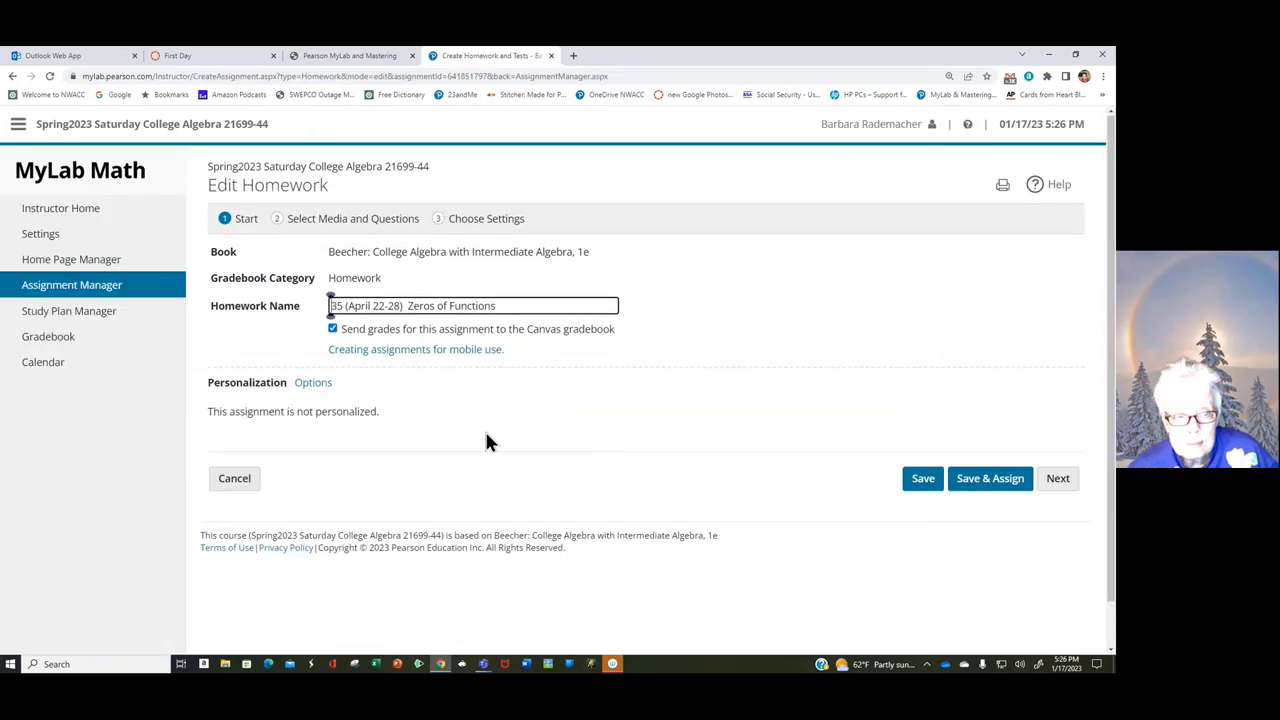
{"action": "left_click", "coordinate": [326, 220]}
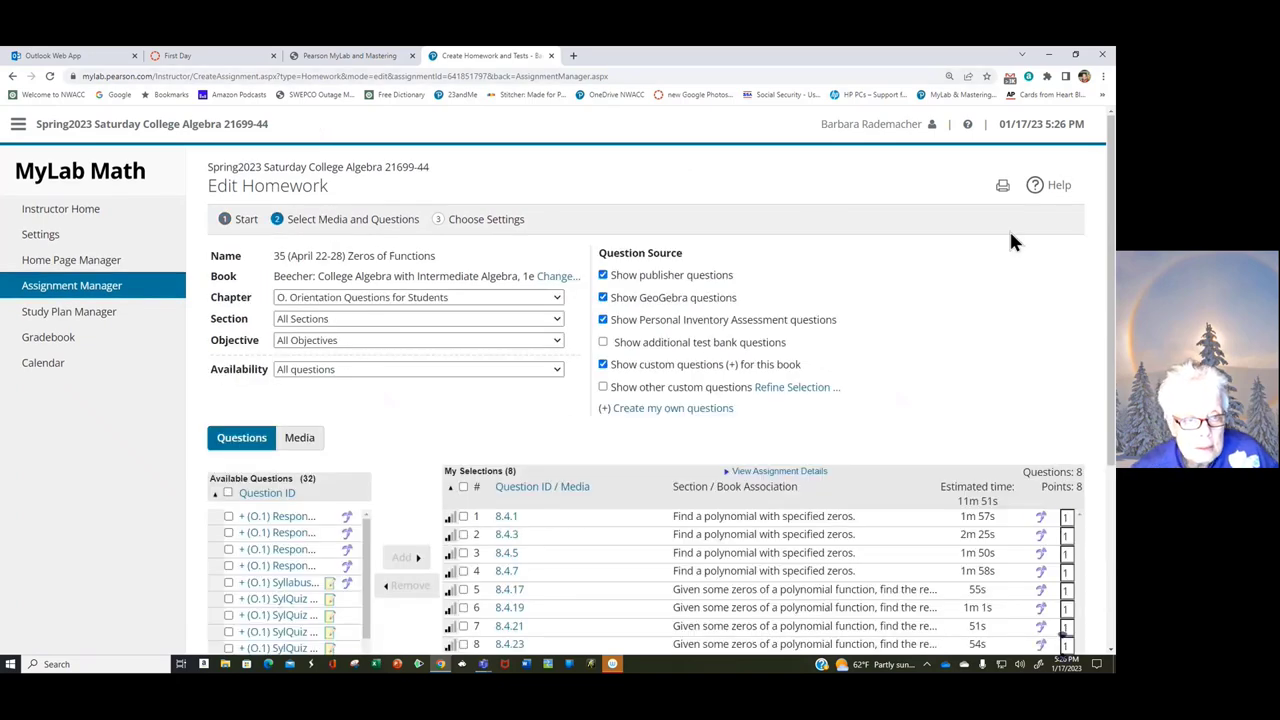
{"action": "scroll", "coordinate": [995, 264], "scroll_direction": "down", "scroll_amount": 3}
{"action": "scroll", "coordinate": [991, 262], "scroll_direction": "up", "scroll_amount": 3}
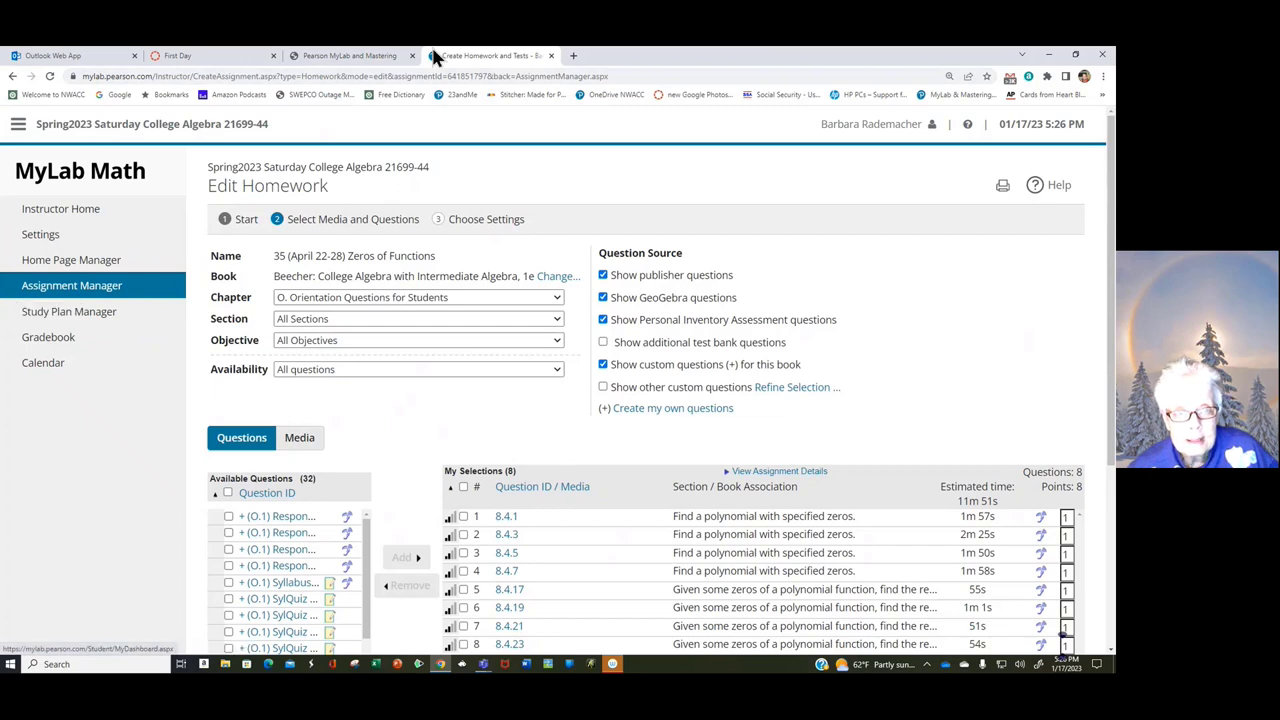
{"action": "left_click", "coordinate": [551, 55]}
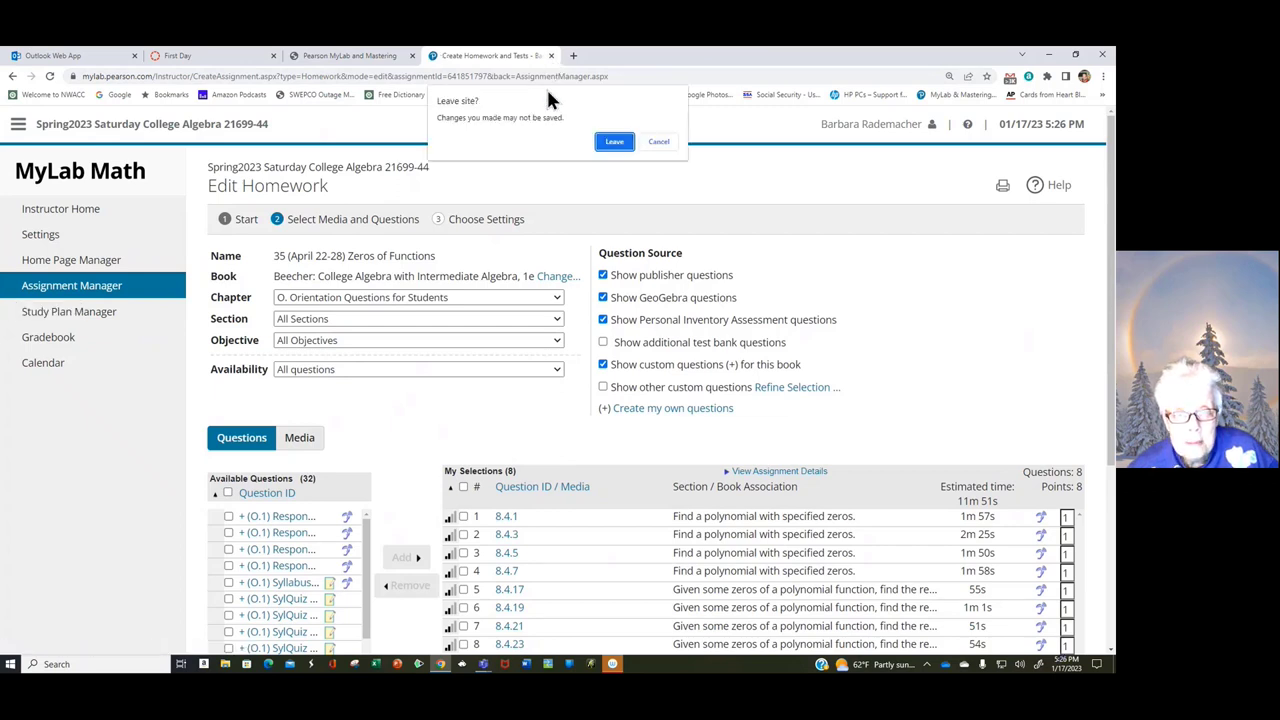
{"action": "left_click", "coordinate": [614, 145]}
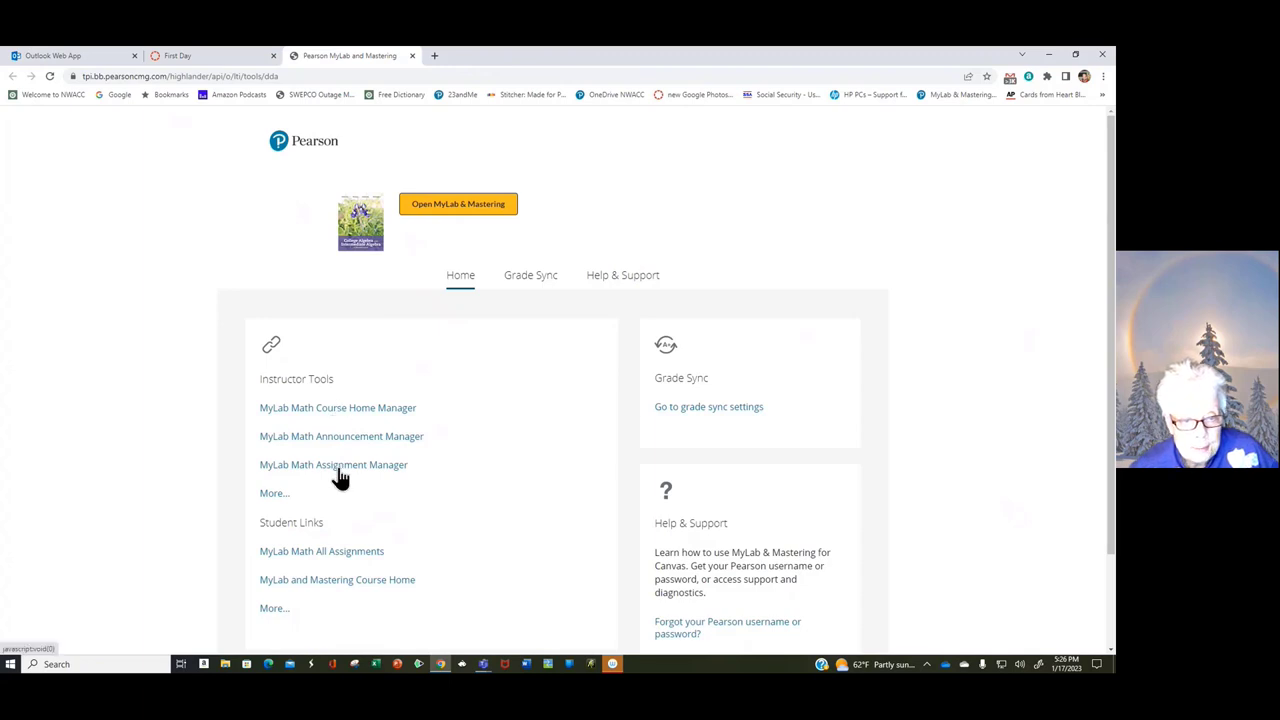
Return to the Assignment Manager and preview the 35 (April 22-28) Zeros of Functions homework
{"action": "left_click", "coordinate": [337, 468]}
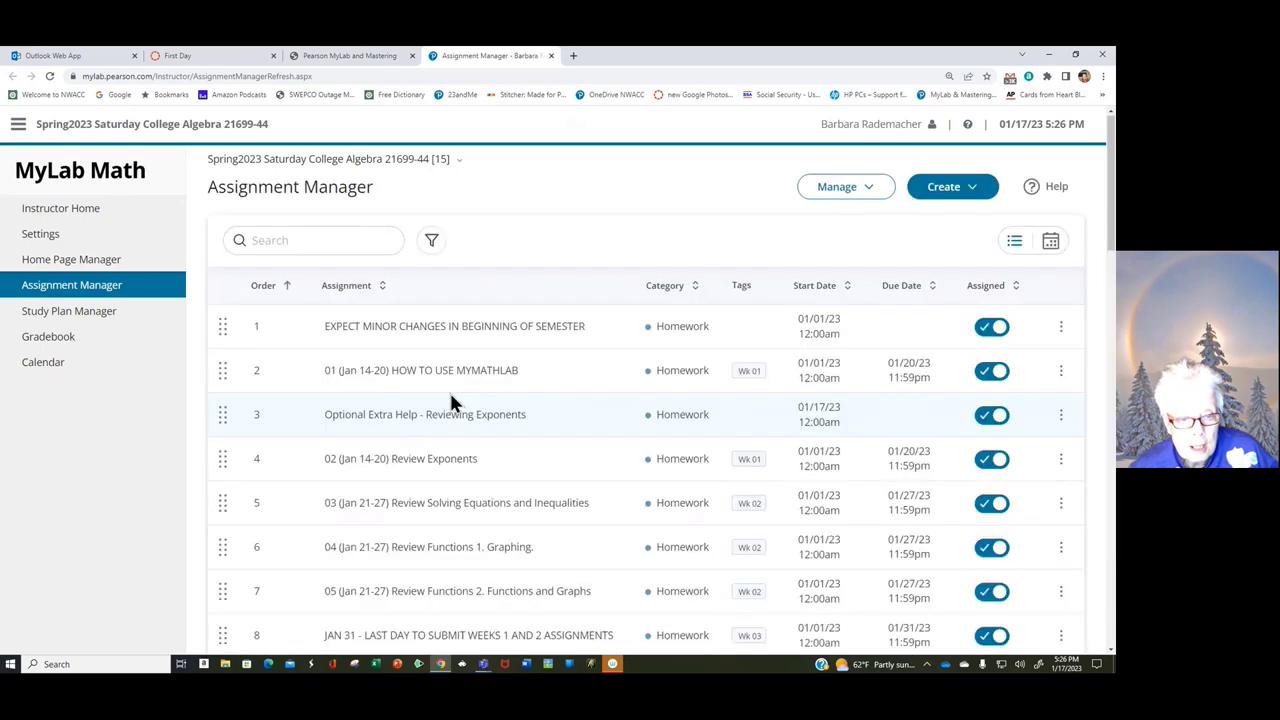
{"action": "scroll", "coordinate": [458, 400], "scroll_direction": "down", "scroll_amount": 12}
{"action": "scroll", "coordinate": [458, 410], "scroll_direction": "down", "scroll_amount": 1}
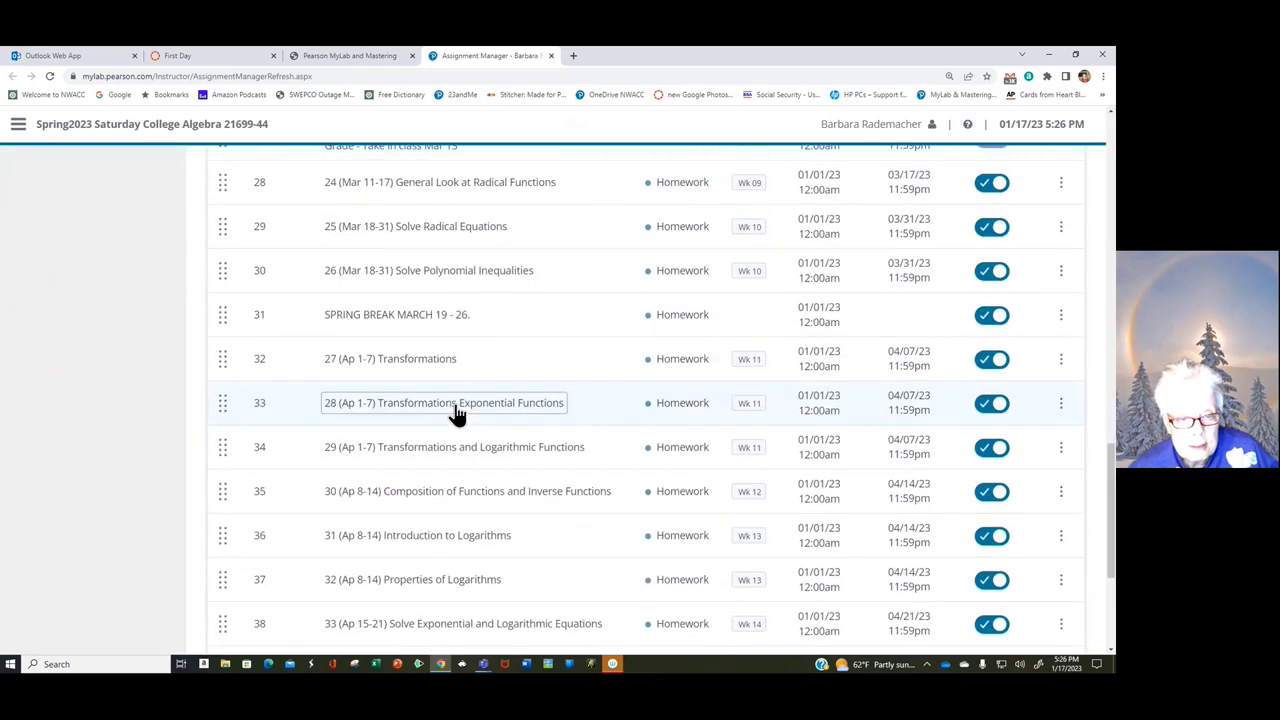
{"action": "scroll", "coordinate": [455, 418], "scroll_direction": "down", "scroll_amount": 2}
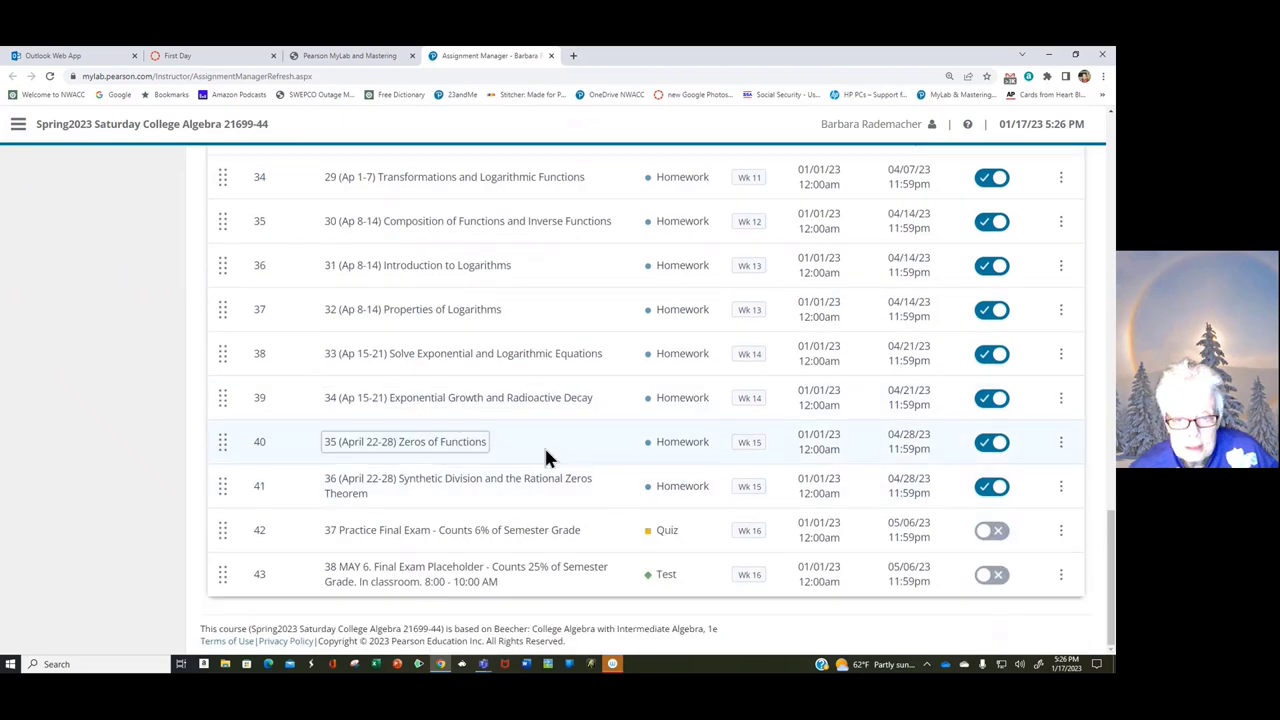
{"action": "left_click", "coordinate": [1061, 447]}
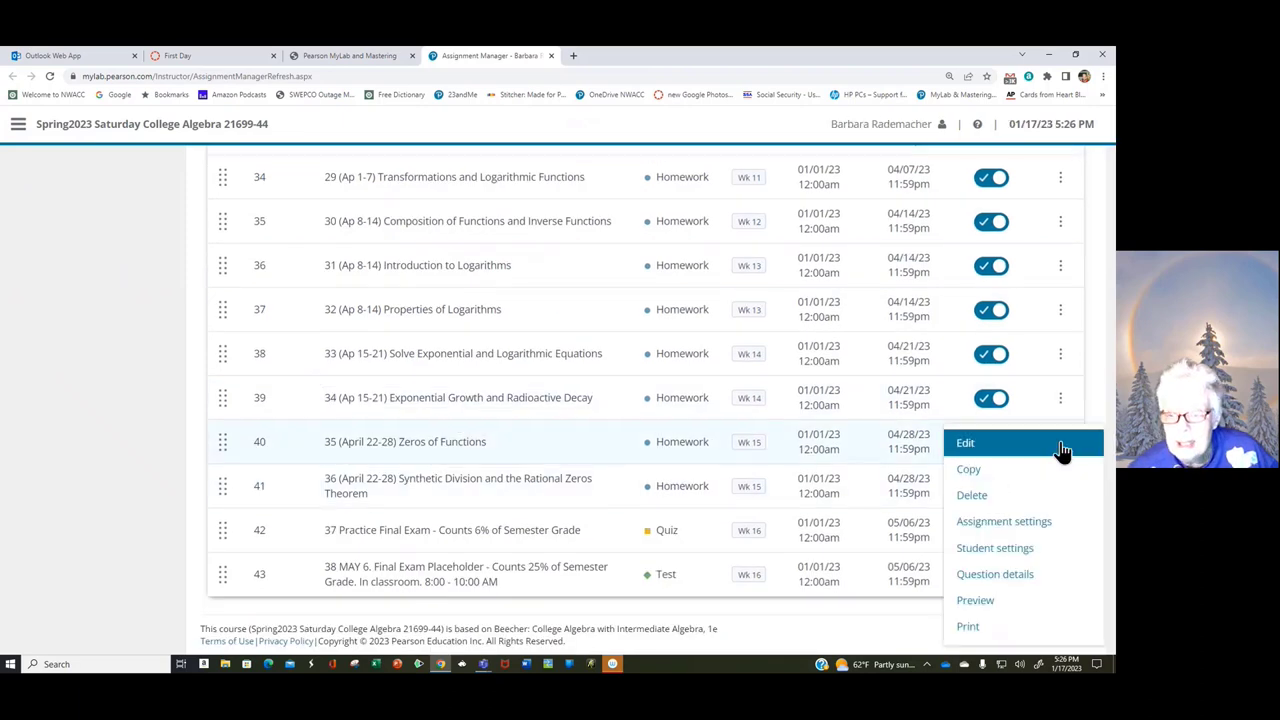
{"action": "left_click", "coordinate": [1030, 603]}
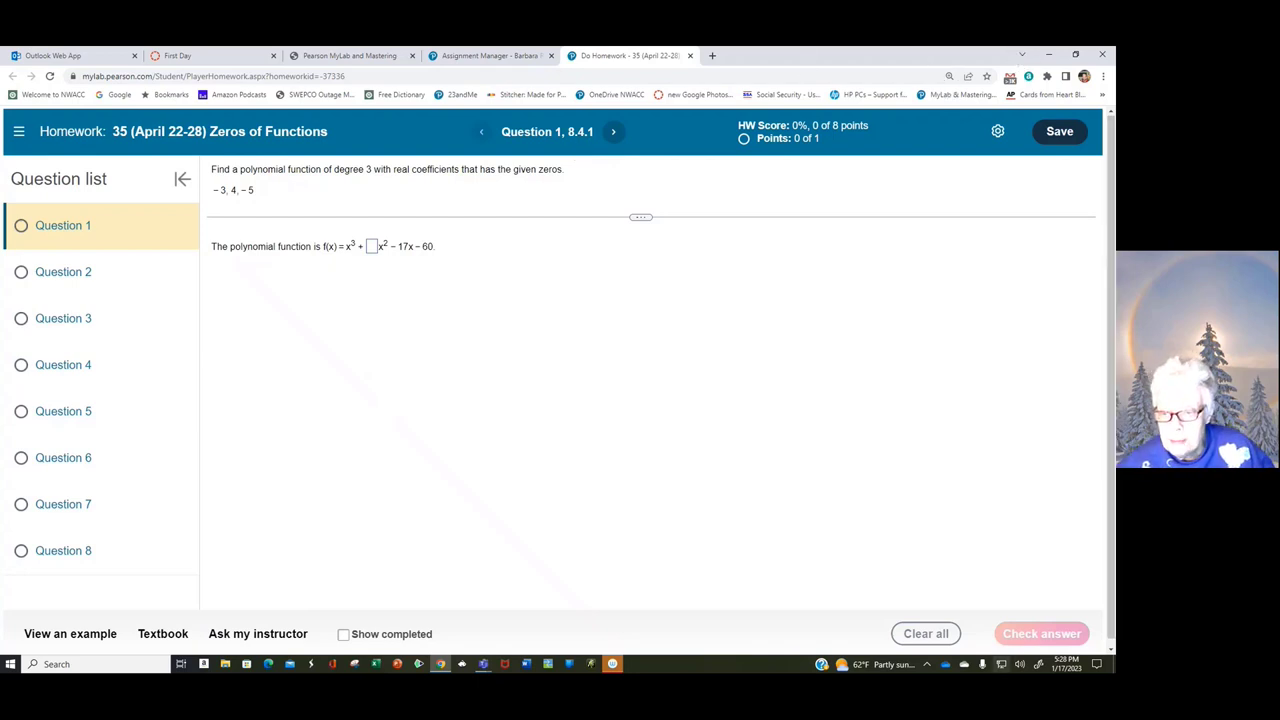
Bring the Teams meeting 'Where Does Your Learning Take Place in MyMathLab?' to the front
{"action": "left_click", "coordinate": [486, 666]}
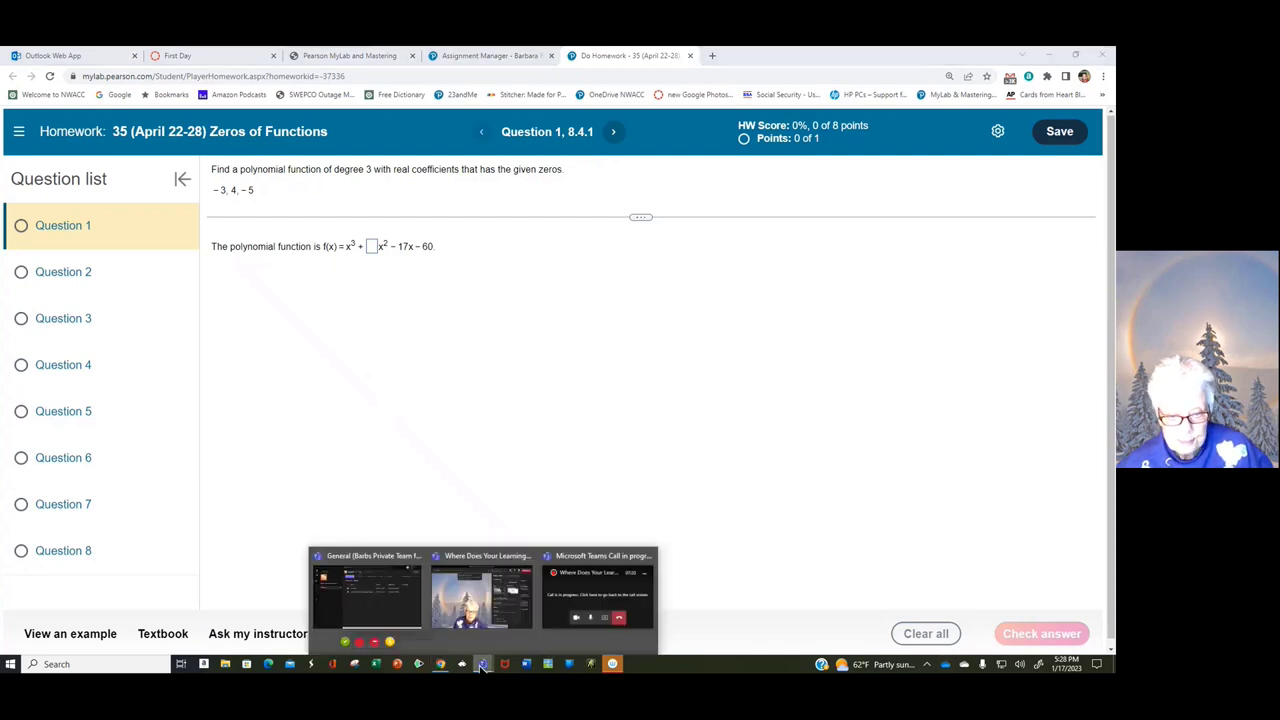
{"action": "left_click", "coordinate": [480, 600]}
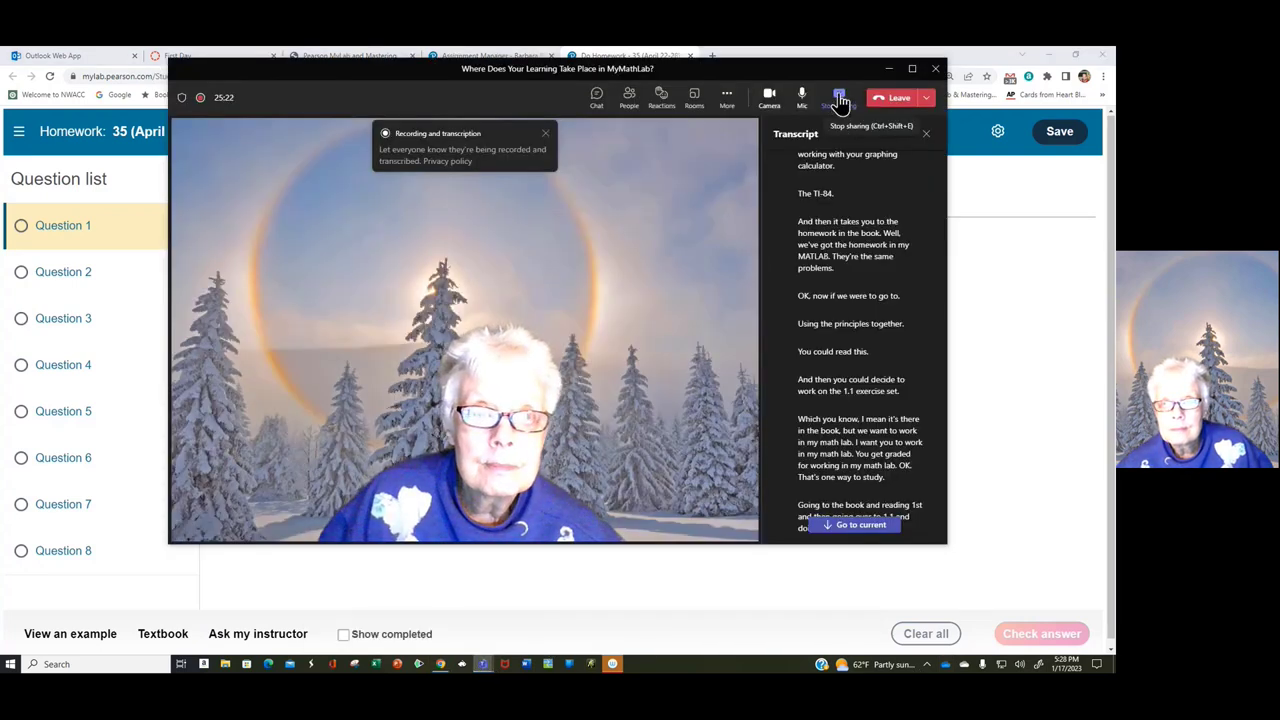